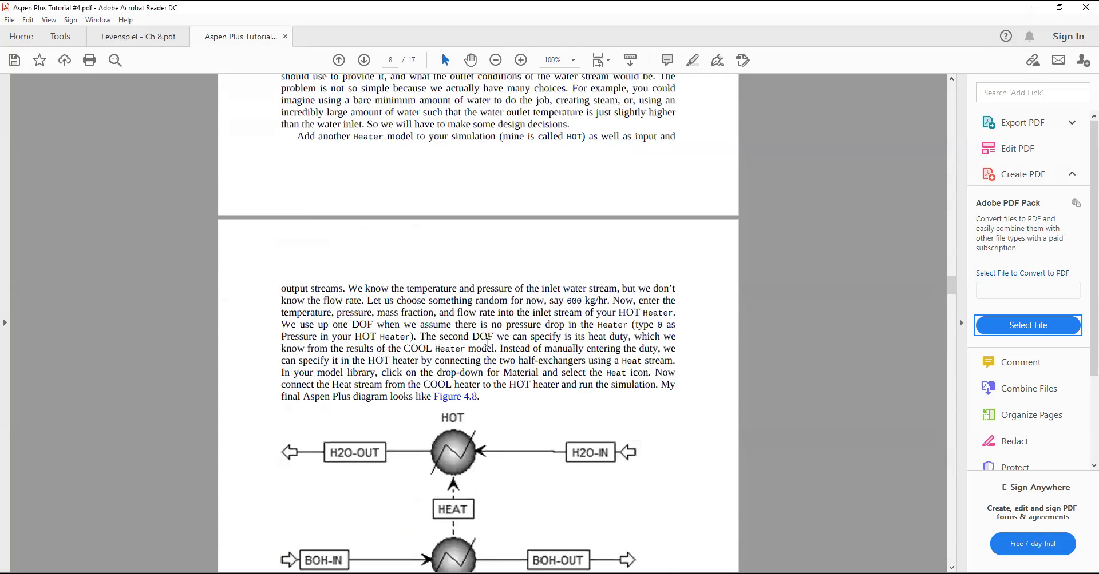
Review the PDF tutorial's two-heater exercise, design specification section and Part 2 HeatX flowsheet in Figure 4.11.
{"action": "scroll", "coordinate": [487, 338], "scroll_direction": "down", "scroll_amount": 4}
{"action": "scroll", "coordinate": [481, 329], "scroll_direction": "up", "scroll_amount": 1}
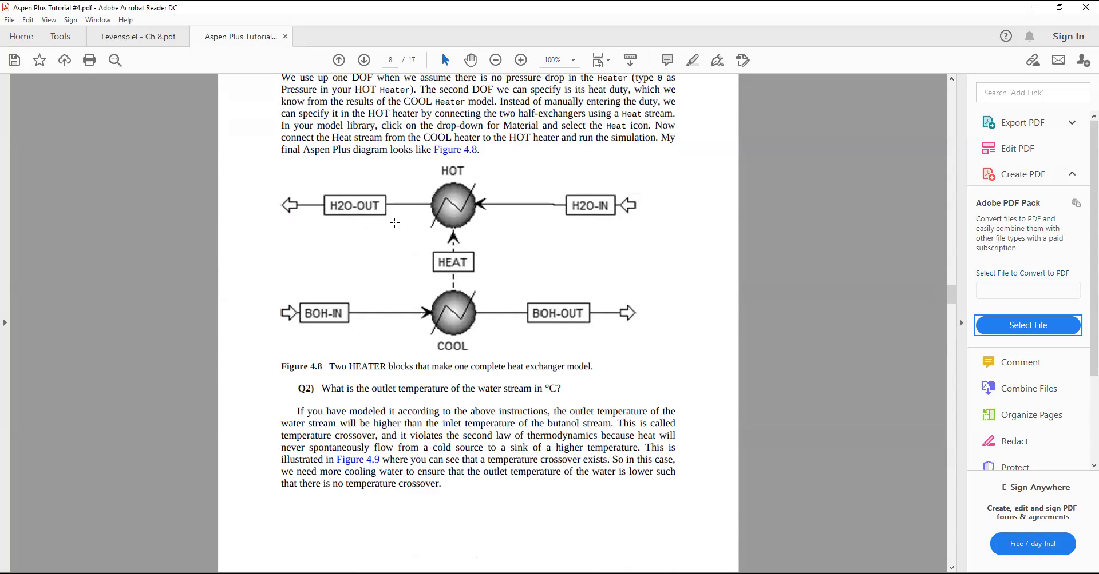
{"action": "scroll", "coordinate": [479, 317], "scroll_direction": "down", "scroll_amount": 10}
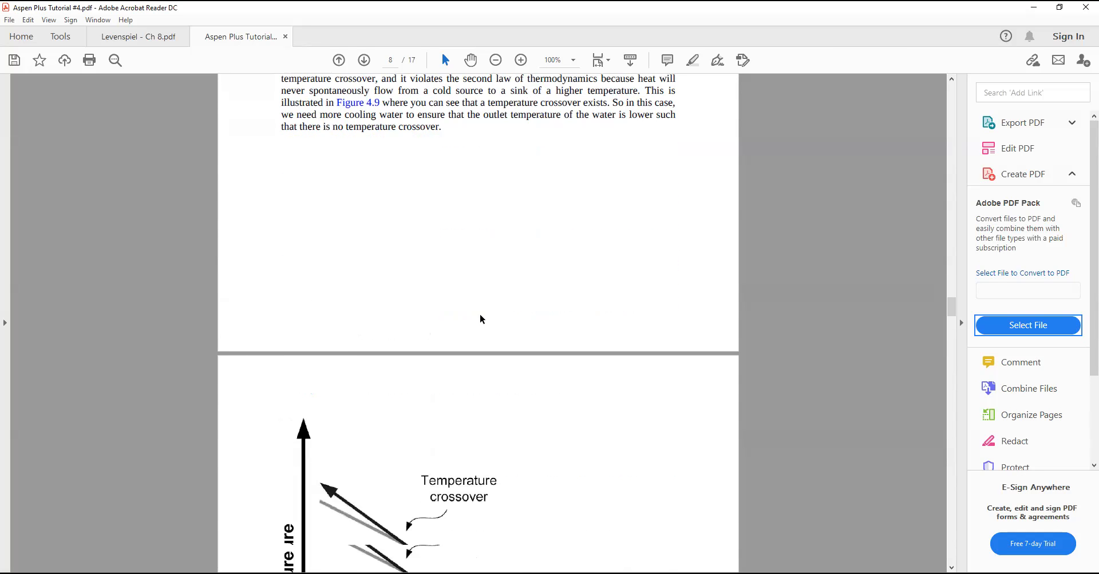
{"action": "scroll", "coordinate": [479, 313], "scroll_direction": "up", "scroll_amount": 8}
{"action": "scroll", "coordinate": [479, 313], "scroll_direction": "down", "scroll_amount": 12}
{"action": "scroll", "coordinate": [480, 313], "scroll_direction": "down", "scroll_amount": 20}
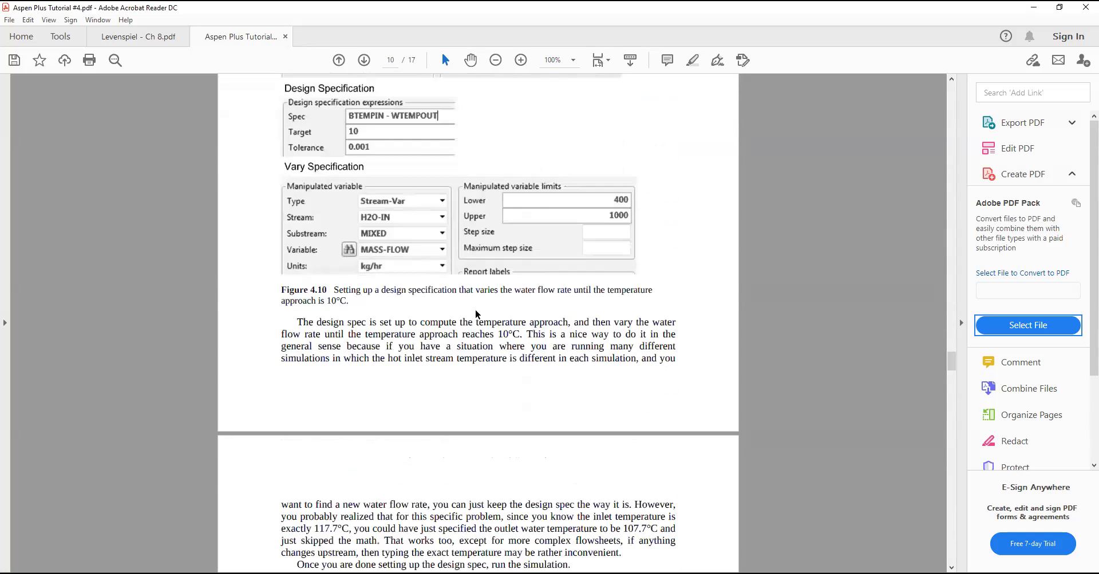
{"action": "scroll", "coordinate": [475, 313], "scroll_direction": "down", "scroll_amount": 15}
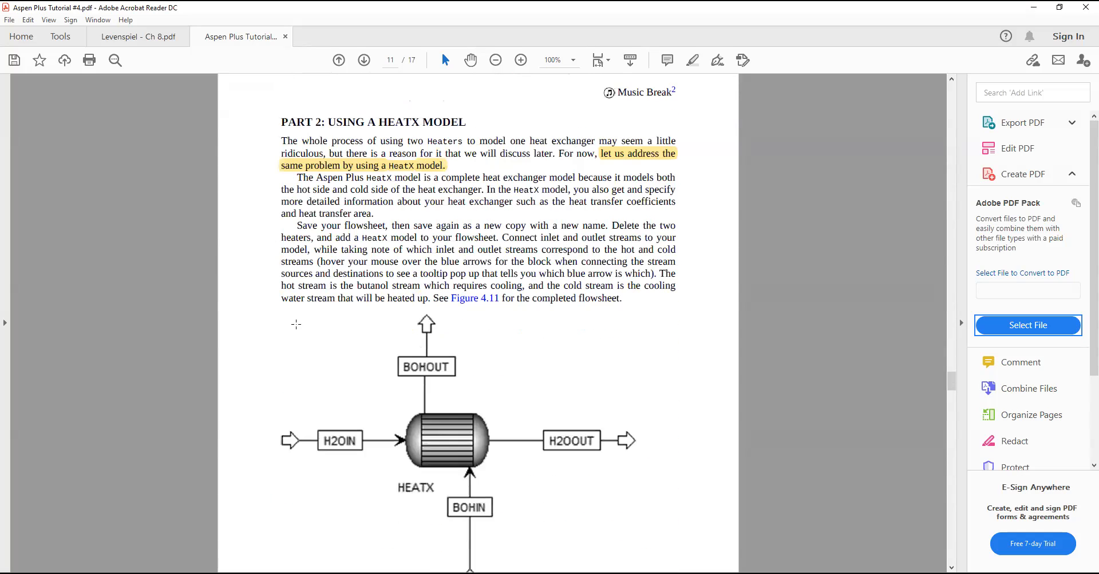
{"action": "scroll", "coordinate": [495, 441], "scroll_direction": "down", "scroll_amount": 3}
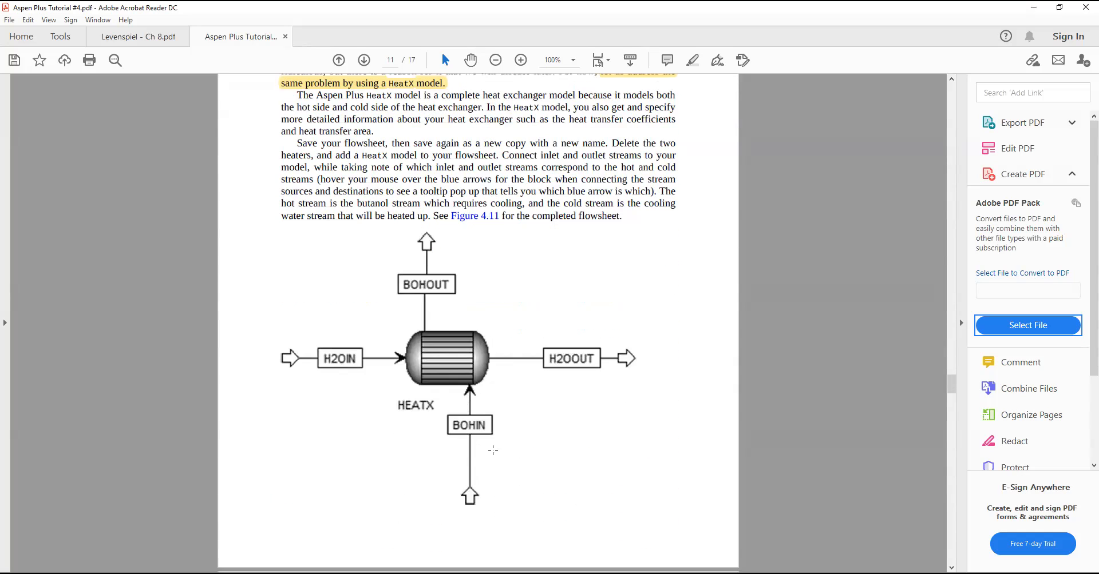
{"action": "scroll", "coordinate": [461, 407], "scroll_direction": "up", "scroll_amount": 3}
{"action": "scroll", "coordinate": [447, 389], "scroll_direction": "down", "scroll_amount": 3}
Switch to Aspen Plus and place one HeatX exchanger block in the empty area of the main flowsheet beside the two heaters.
{"action": "key", "text": "alt+Tab"}
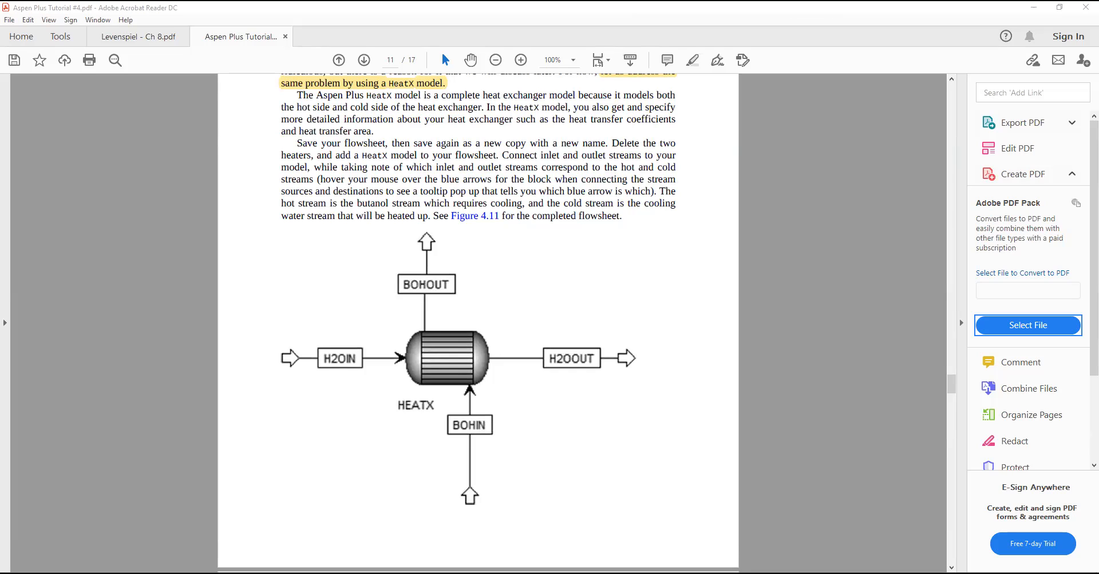
{"action": "key", "text": "alt+Tab"}
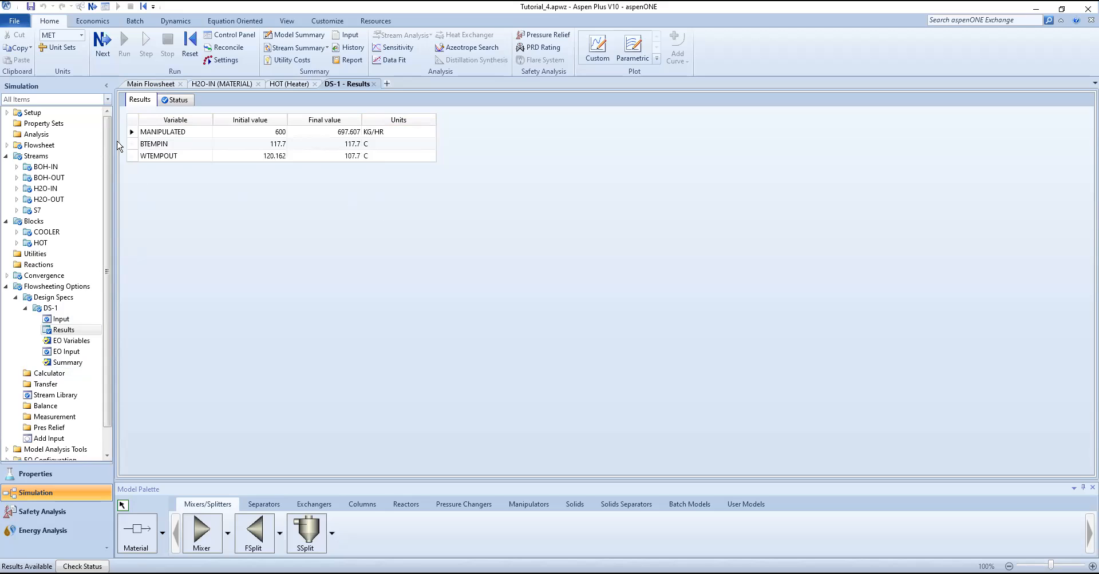
{"action": "left_click", "coordinate": [156, 85]}
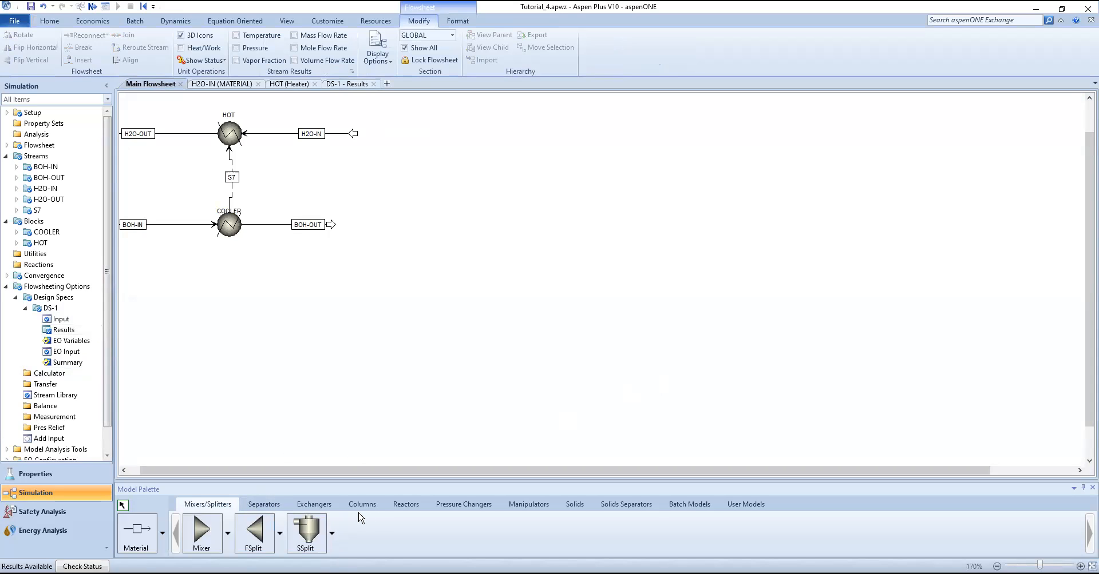
{"action": "left_click", "coordinate": [314, 505]}
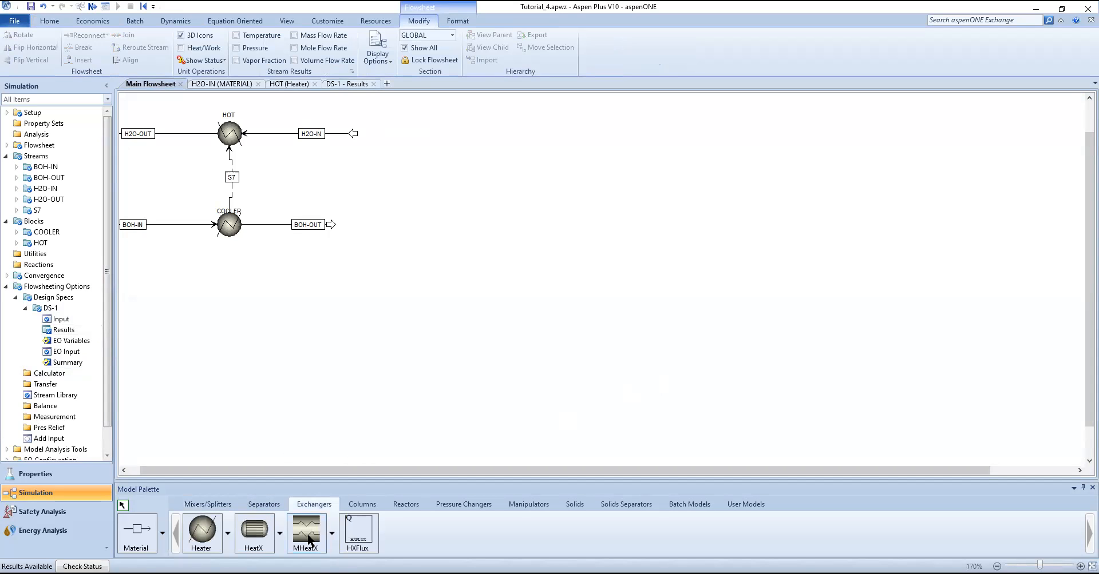
{"action": "left_click", "coordinate": [255, 539]}
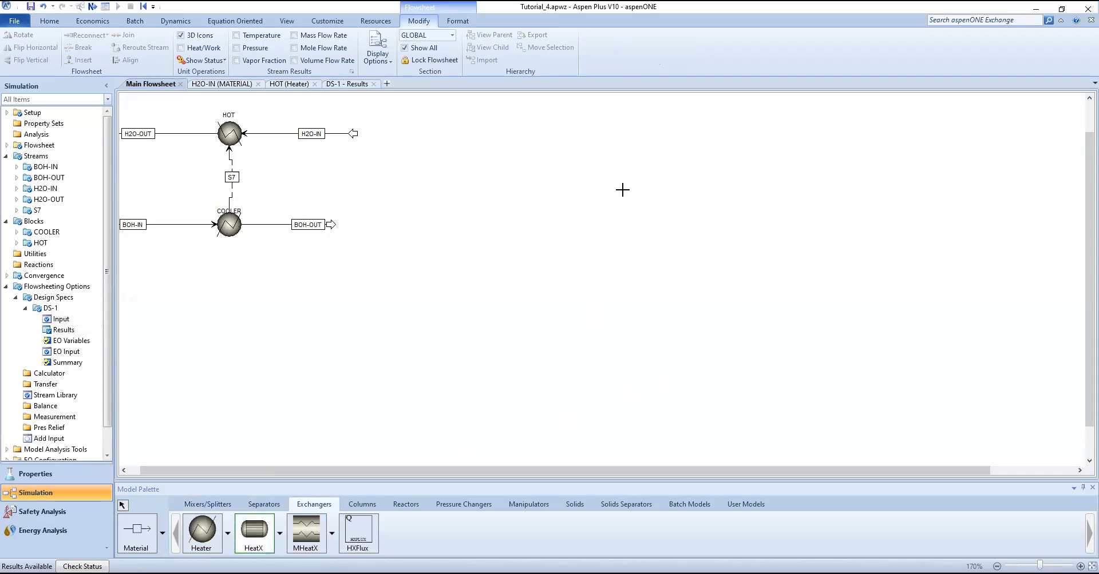
{"action": "left_click", "coordinate": [622, 191]}
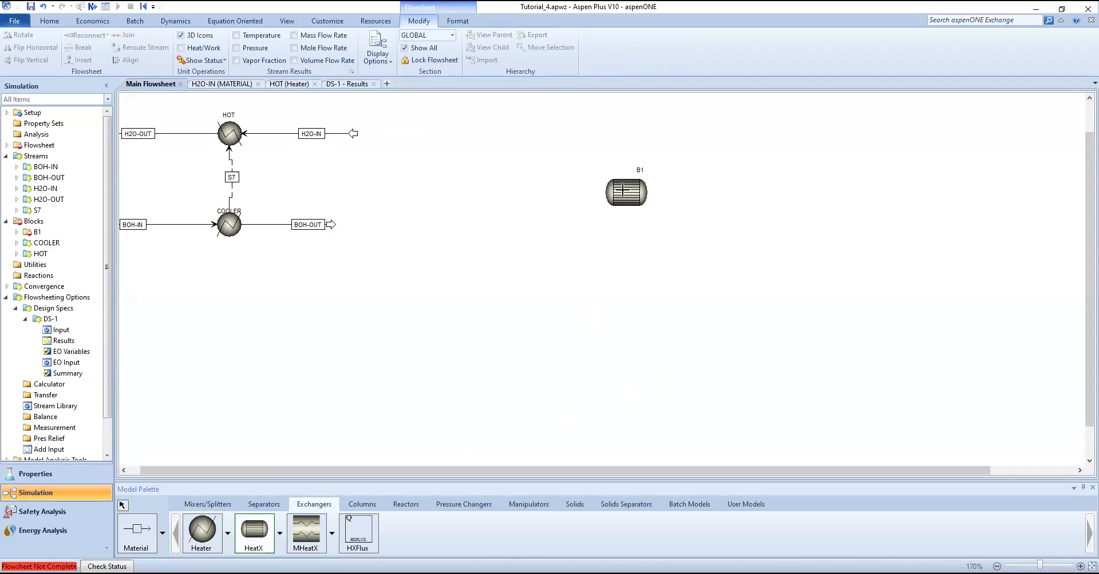
{"action": "right_click", "coordinate": [619, 259]}
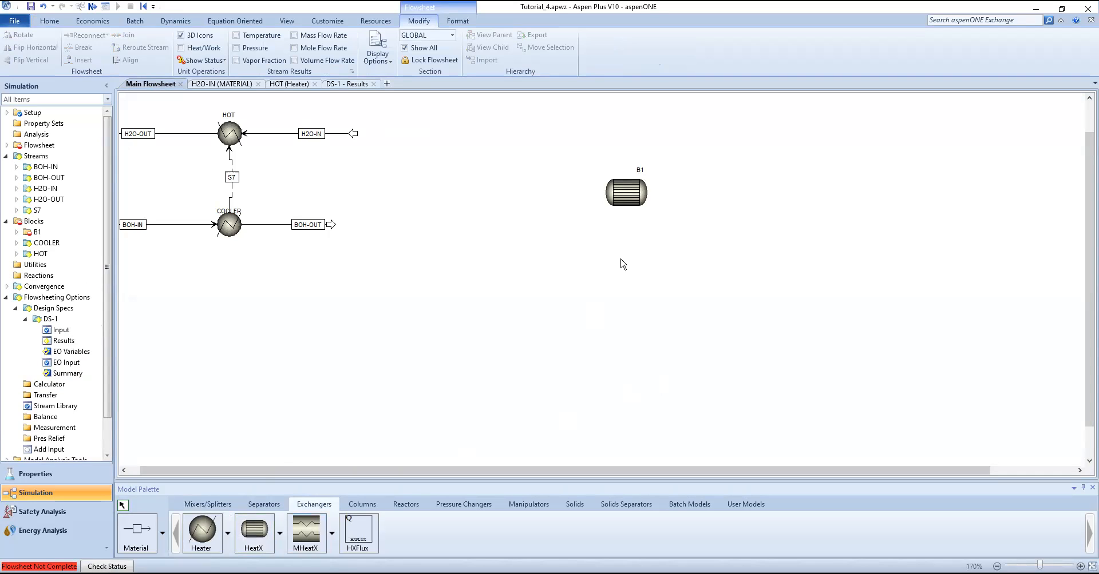
Connect a material feed stream to the HeatX block's cold inlet and a product stream to its cold outlet.
{"action": "left_click", "coordinate": [138, 535]}
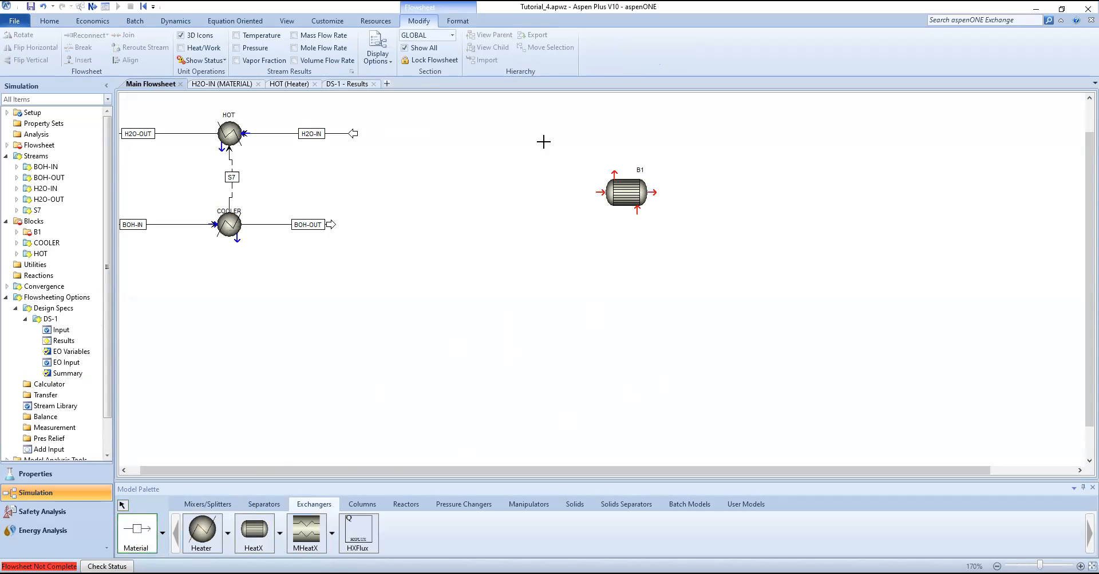
{"action": "left_click", "coordinate": [503, 144]}
{"action": "left_click", "coordinate": [598, 192]}
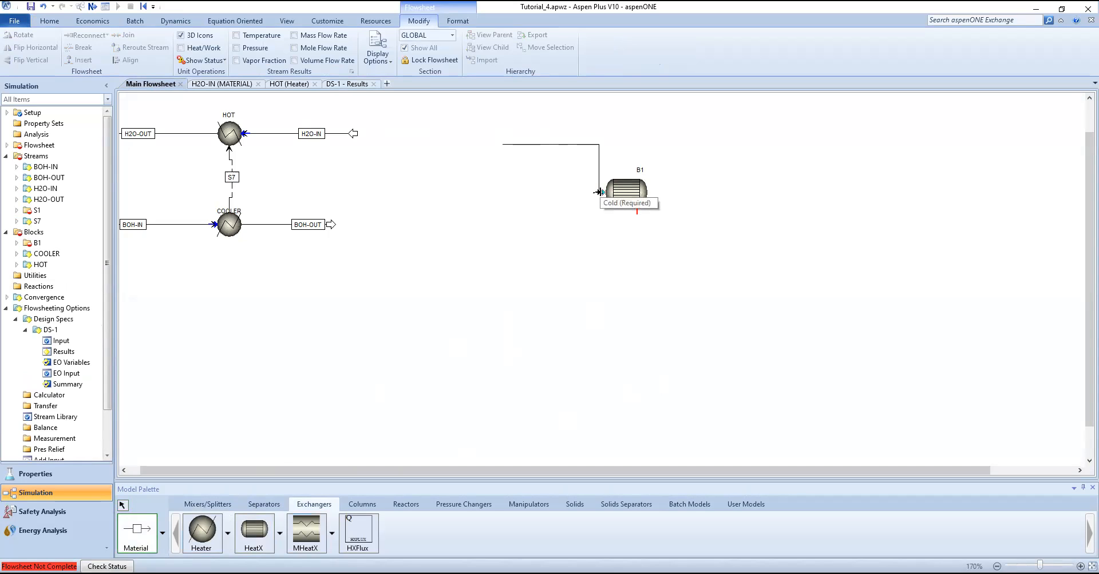
{"action": "left_click", "coordinate": [599, 192]}
{"action": "left_click", "coordinate": [652, 192]}
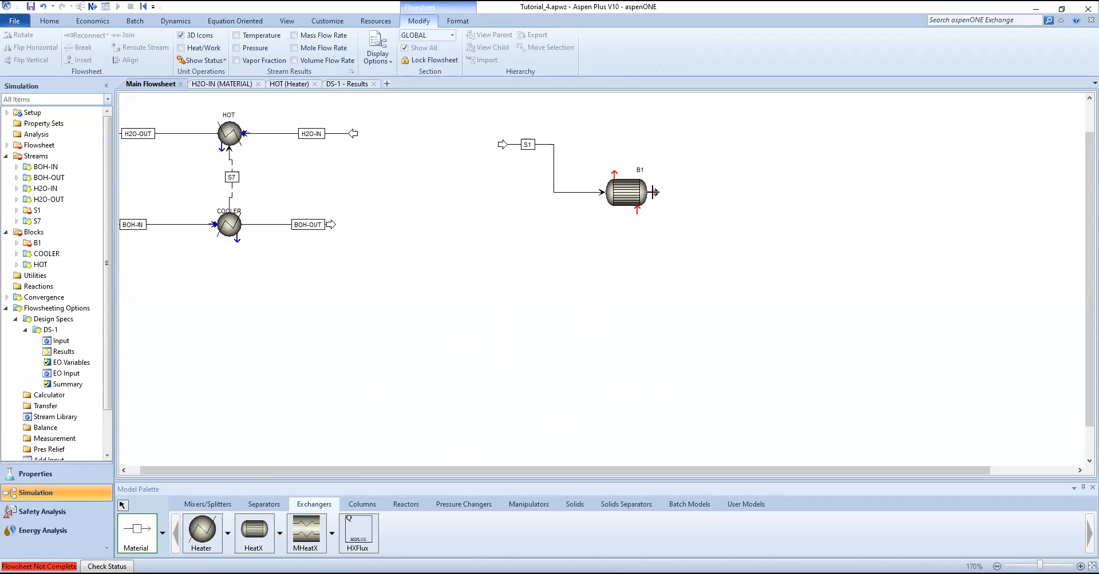
{"action": "left_click", "coordinate": [735, 187]}
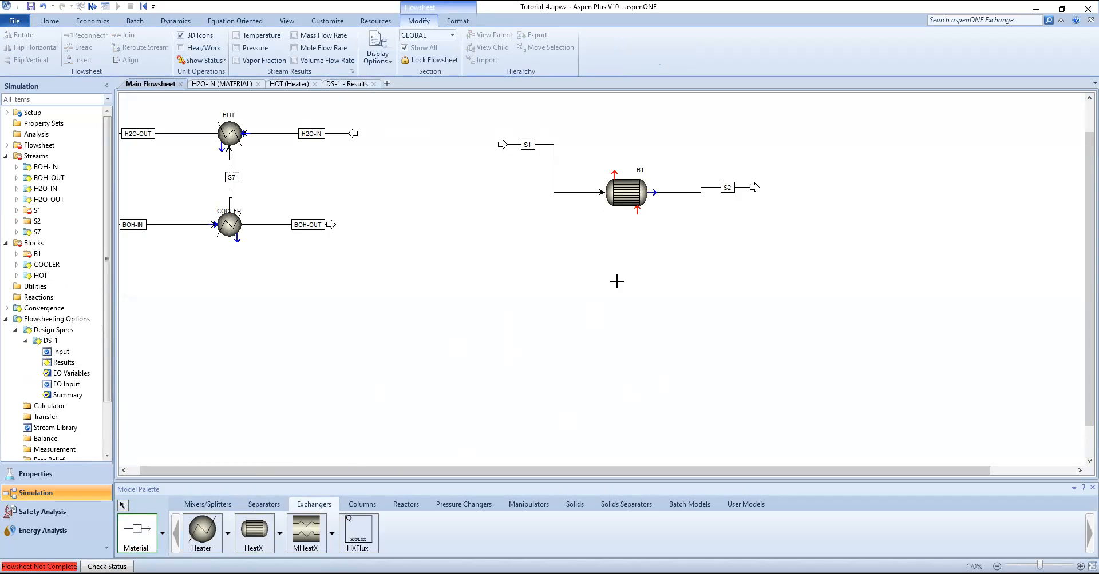
Connect a material feed stream to the HeatX block's hot inlet from below and a product stream to its hot outlet above.
{"action": "left_click", "coordinate": [629, 273]}
{"action": "left_click", "coordinate": [636, 212]}
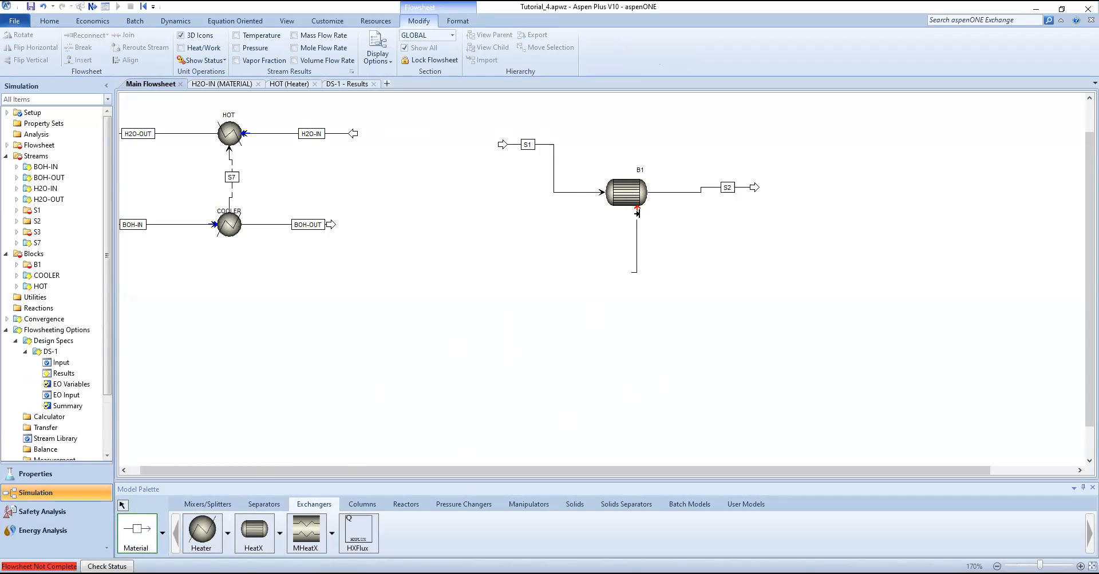
{"action": "left_click", "coordinate": [613, 171]}
{"action": "left_click", "coordinate": [610, 123]}
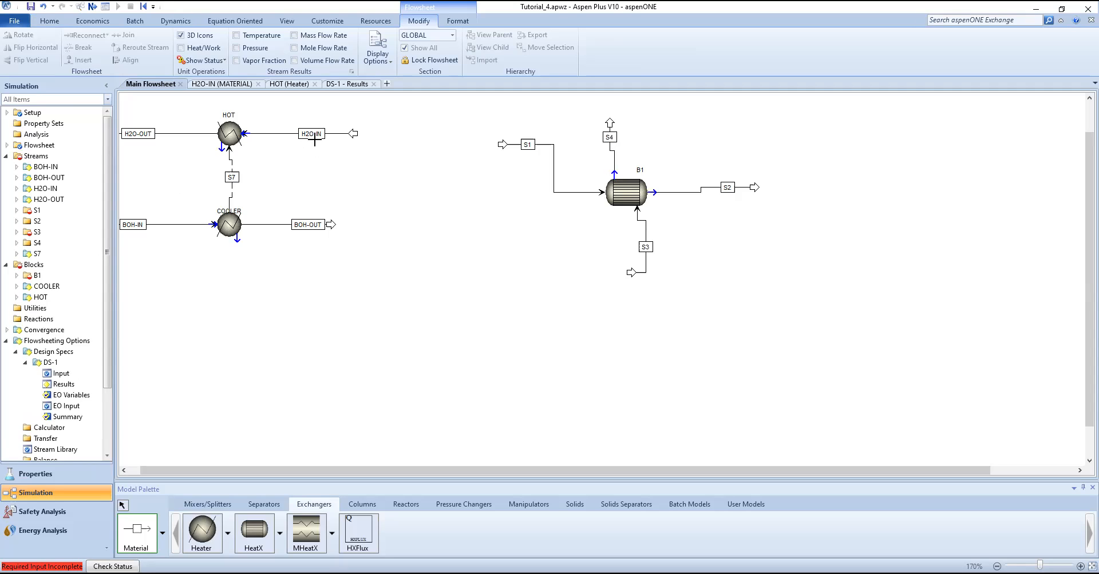
{"action": "key", "text": "Escape"}
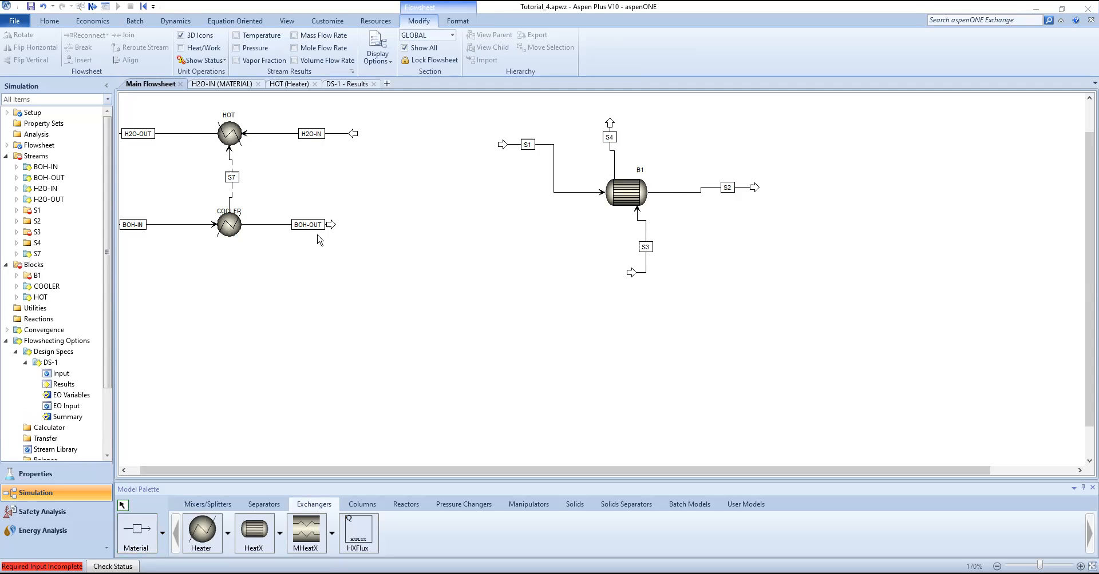
Rename the exchanger's cold inlet stream H2O-IN2 and its cold outlet stream H2O-OUT2.
{"action": "left_click", "coordinate": [530, 148]}
{"action": "type", "text": "H2O"}
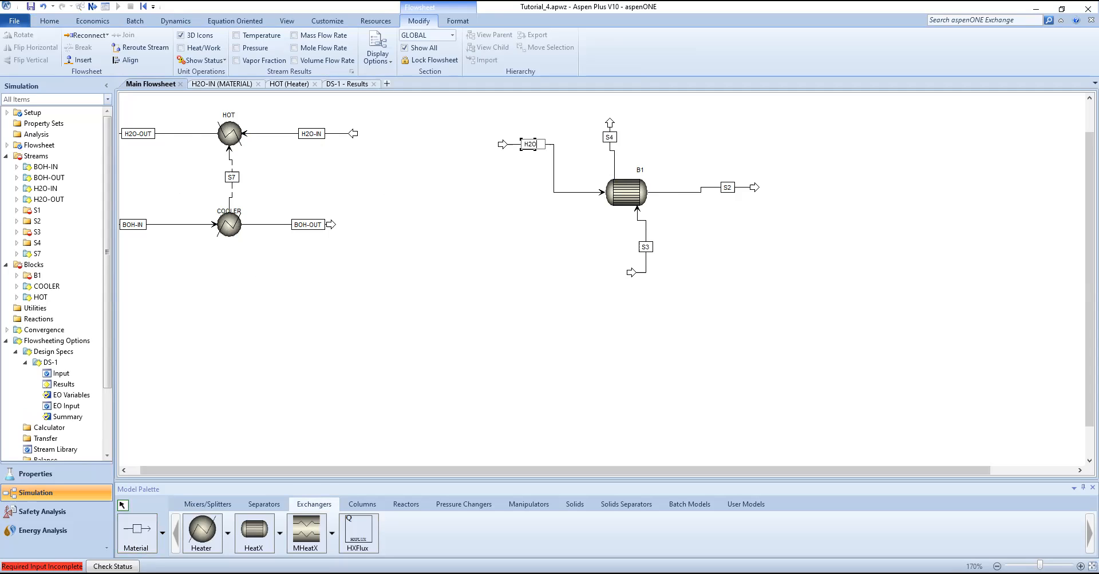
{"action": "type", "text": "-IN2"}
{"action": "left_click", "coordinate": [726, 188]}
{"action": "left_click", "coordinate": [726, 189]}
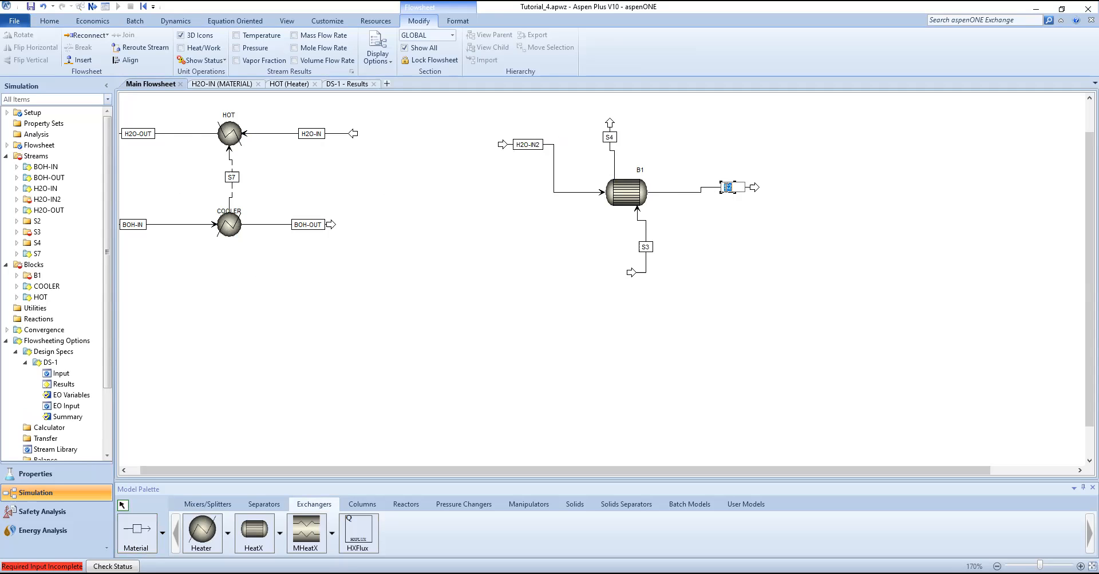
{"action": "type", "text": "H2O-OUT2"}
{"action": "key", "text": "Return"}
Rename the exchanger's hot inlet stream BOH-IN2.
{"action": "left_click", "coordinate": [645, 249]}
{"action": "left_click", "coordinate": [646, 250]}
{"action": "type", "text": "BUTANOL"}
{"action": "key", "text": "BackSpace"}
{"action": "key", "text": "BackSpace"}
{"action": "key", "text": "BackSpace"}
{"action": "key", "text": "BackSpace"}
{"action": "key", "text": "BackSpace"}
{"action": "key", "text": "BackSpace"}
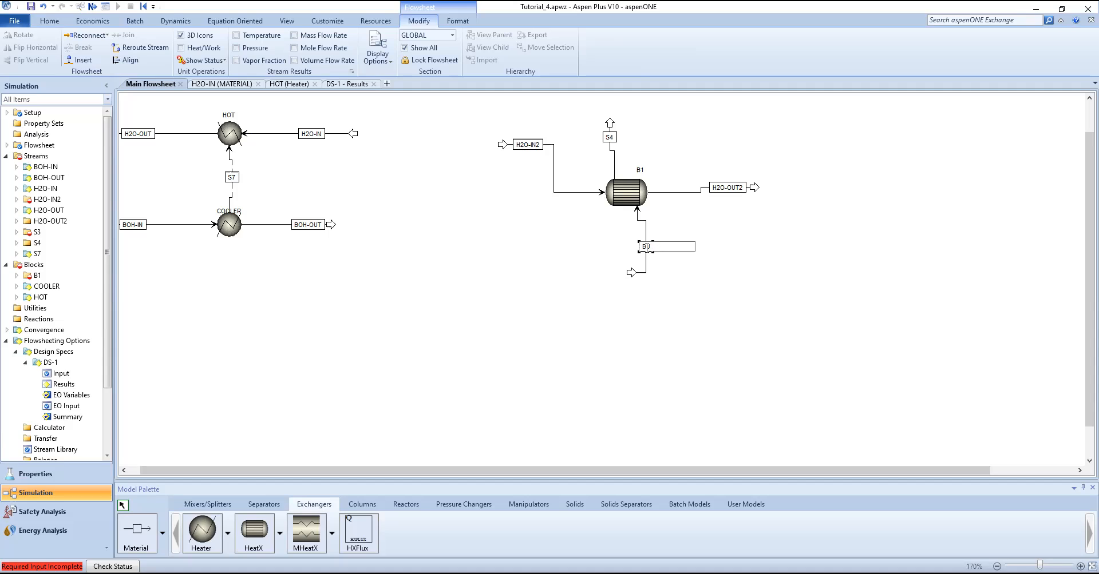
{"action": "type", "text": "OH-IN2"}
Rename the exchanger's hot outlet stream BOH-OUT2.
{"action": "left_click", "coordinate": [610, 137]}
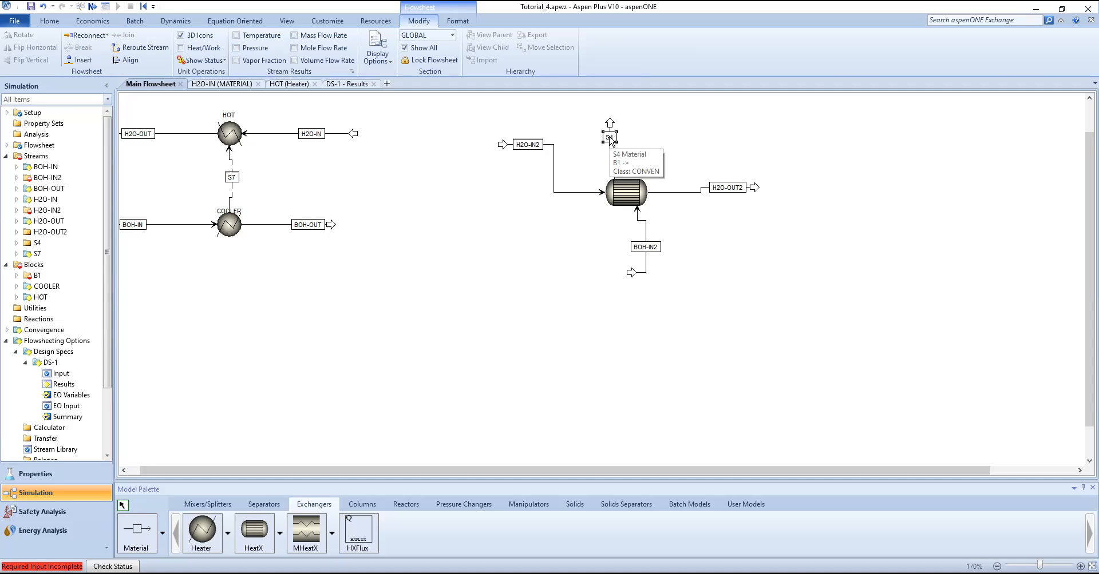
{"action": "left_click", "coordinate": [610, 137]}
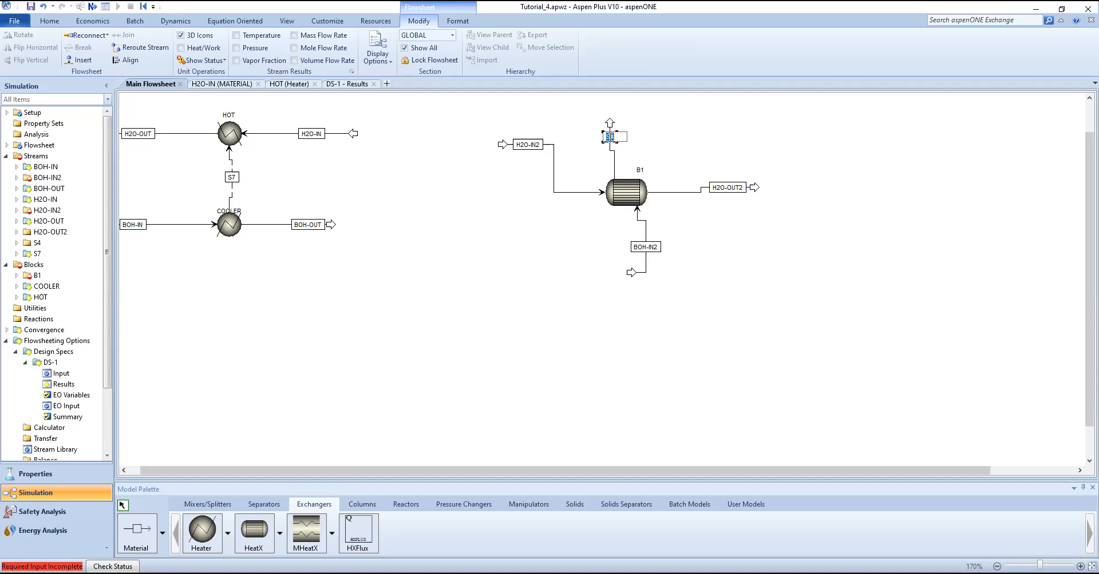
{"action": "type", "text": "BOH-OU2"}
{"action": "key", "text": "Left"}
{"action": "type", "text": "T"}
{"action": "left_click", "coordinate": [597, 138]}
Rename the new heat exchanger block HEATX.
{"action": "left_click", "coordinate": [642, 171]}
{"action": "left_click", "coordinate": [643, 171]}
{"action": "type", "text": "HEATX"}
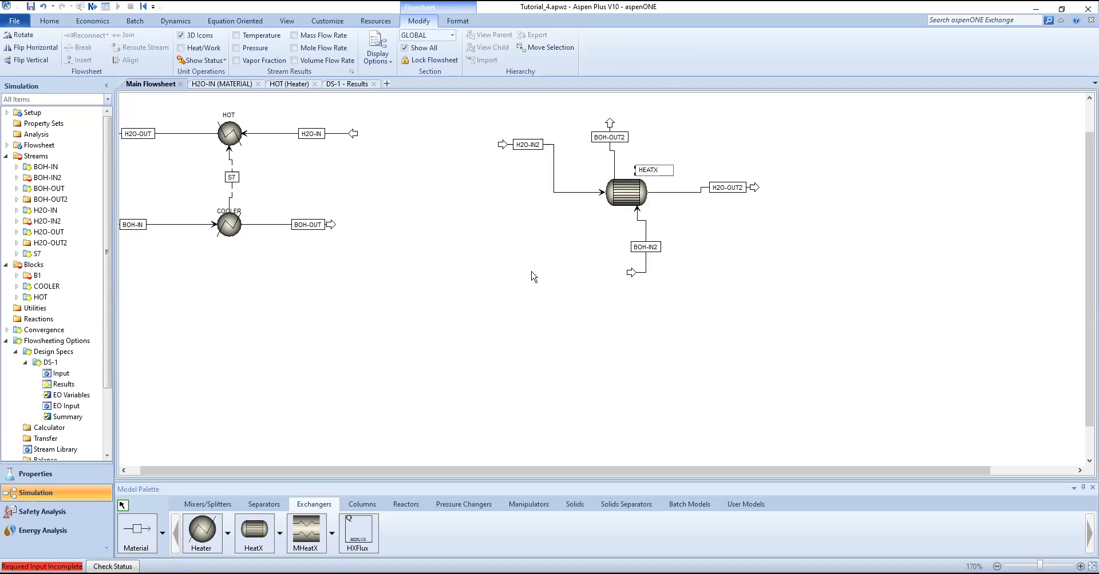
Straighten the H2O-IN2, H2O-OUT2 and BOH-OUT2 stream lines by aligning their ends with the exchanger's ports.
{"action": "left_click", "coordinate": [522, 155]}
{"action": "left_click_drag", "start_coordinate": [508, 146], "coordinate": [502, 192]}
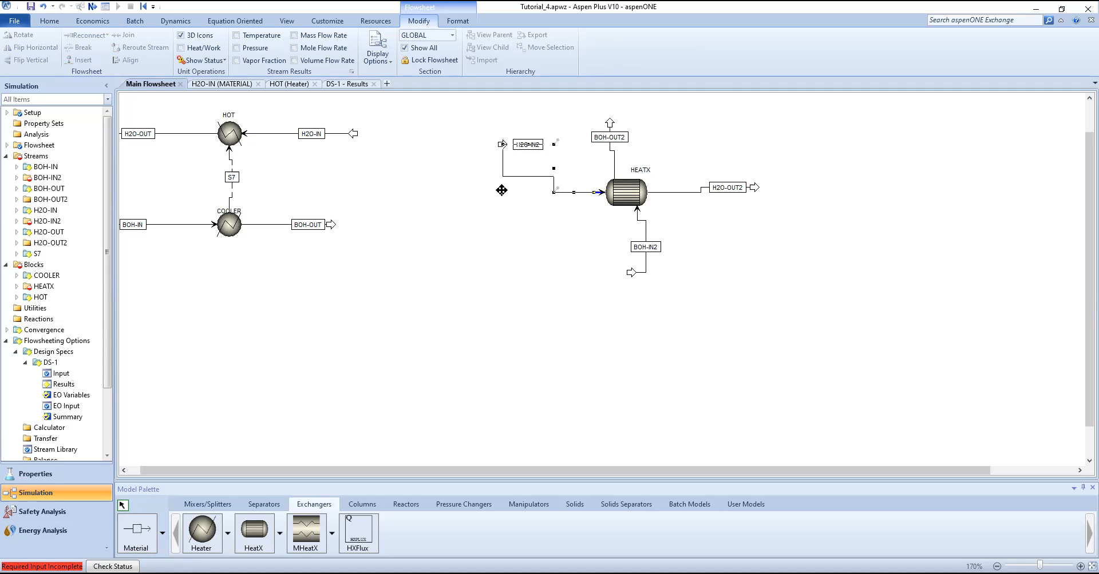
{"action": "left_click_drag", "start_coordinate": [753, 186], "coordinate": [743, 192]}
{"action": "left_click", "coordinate": [617, 152]}
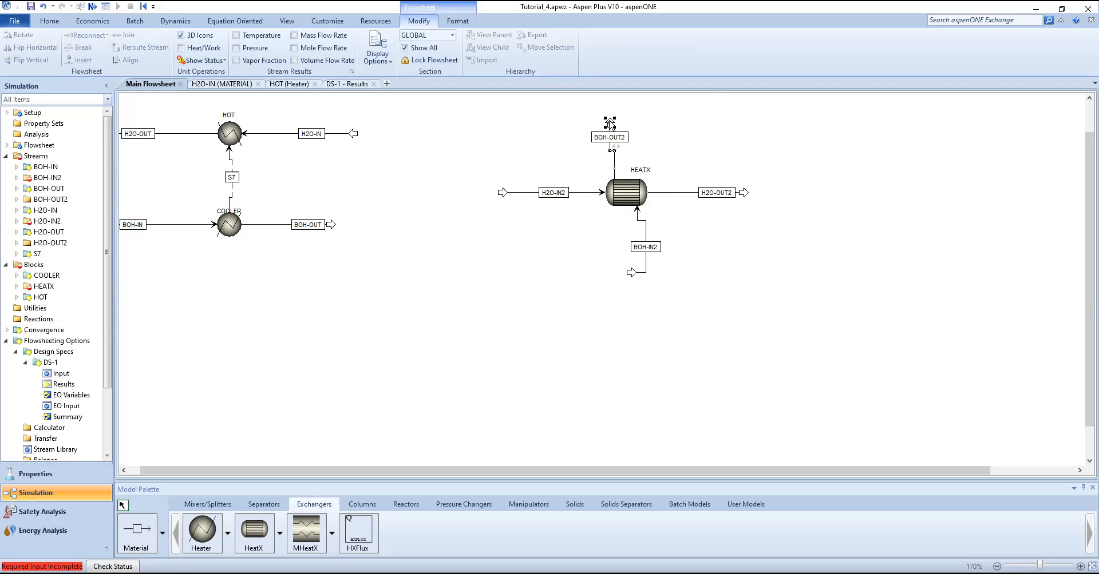
{"action": "left_click_drag", "start_coordinate": [609, 123], "coordinate": [615, 128]}
{"action": "left_click", "coordinate": [652, 318]}
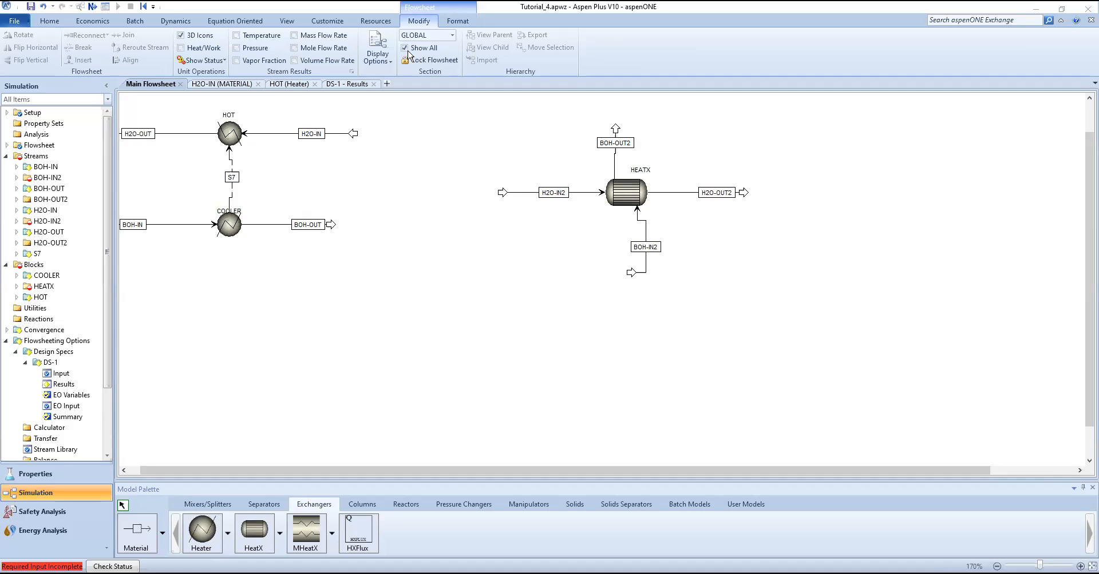
Switch to the PDF tutorial and read the HeatX inlet conditions and shortcut specification instructions below Figure 4.11.
{"action": "key", "text": "alt+Tab"}
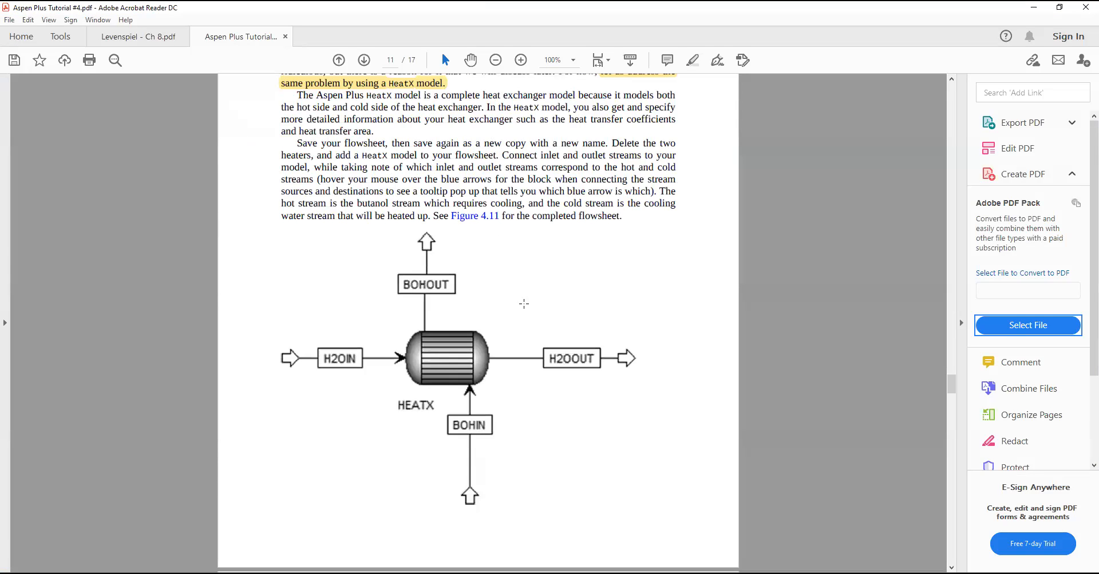
{"action": "scroll", "coordinate": [523, 304], "scroll_direction": "down", "scroll_amount": 8}
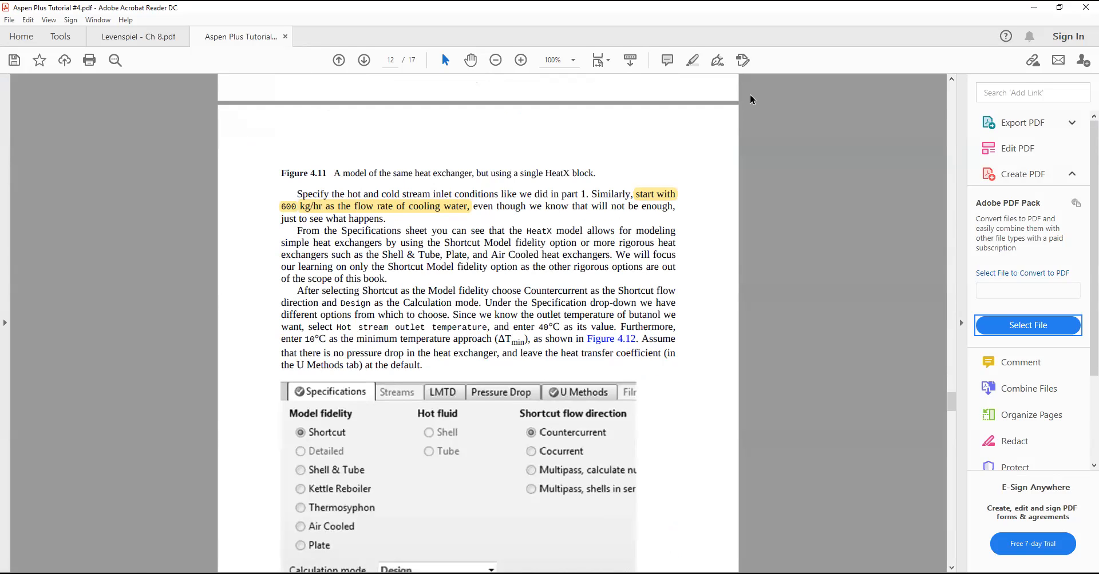
Return to Aspen Plus, review the input conditions of streams BOH-IN and H2O-IN, and close the HOT heater form.
{"action": "key", "text": "alt+Tab"}
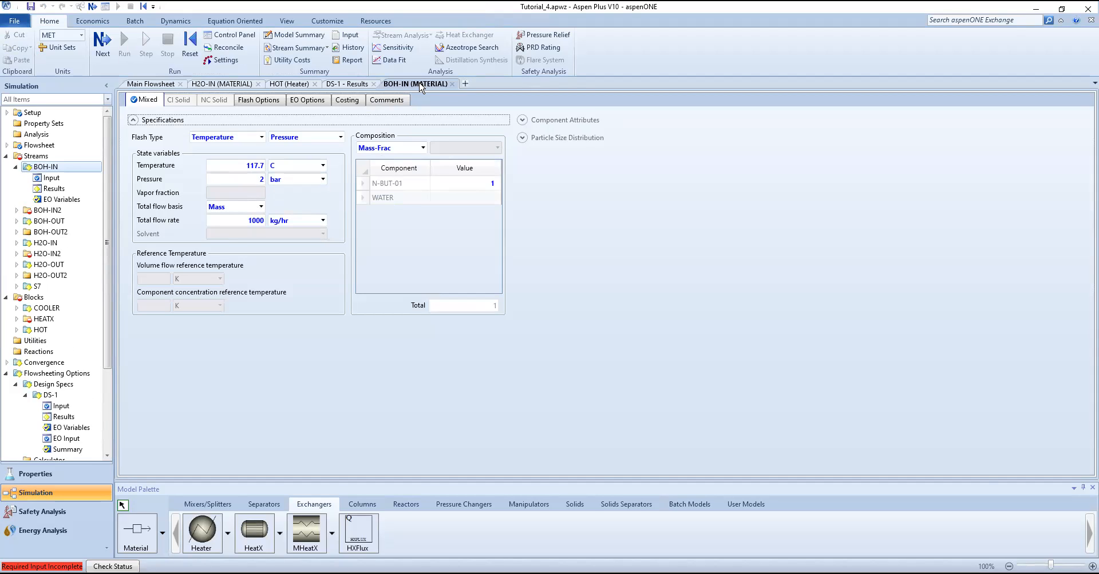
{"action": "left_click", "coordinate": [452, 84]}
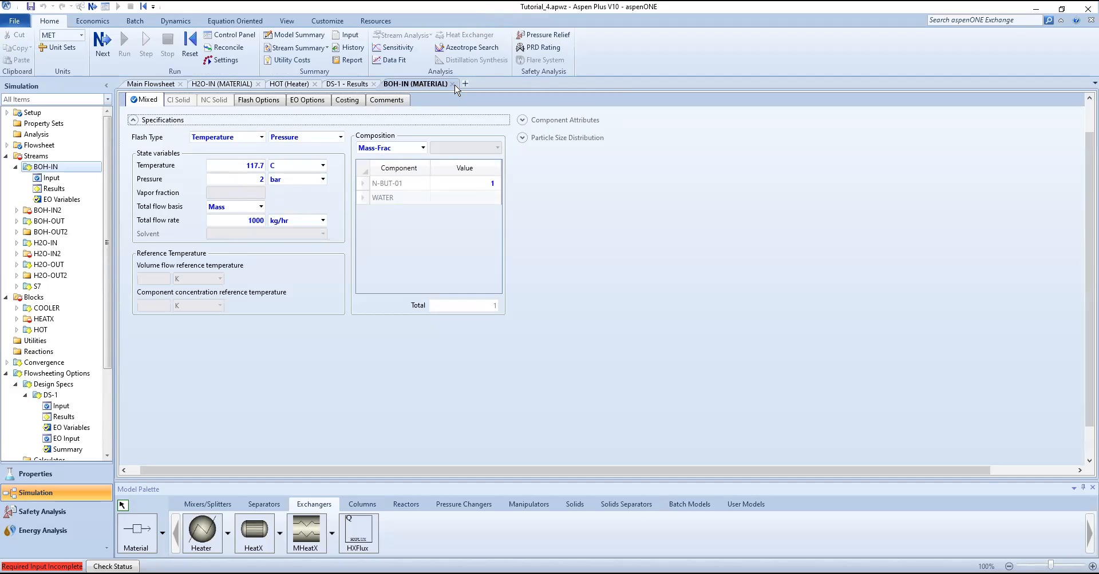
{"action": "left_click", "coordinate": [276, 133]}
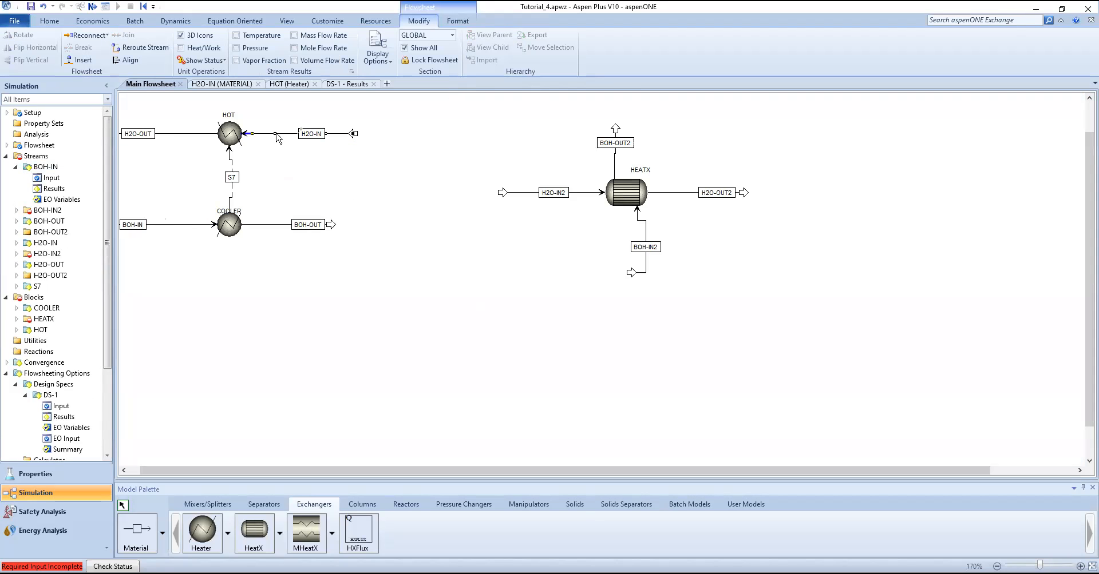
{"action": "double_click", "coordinate": [289, 134]}
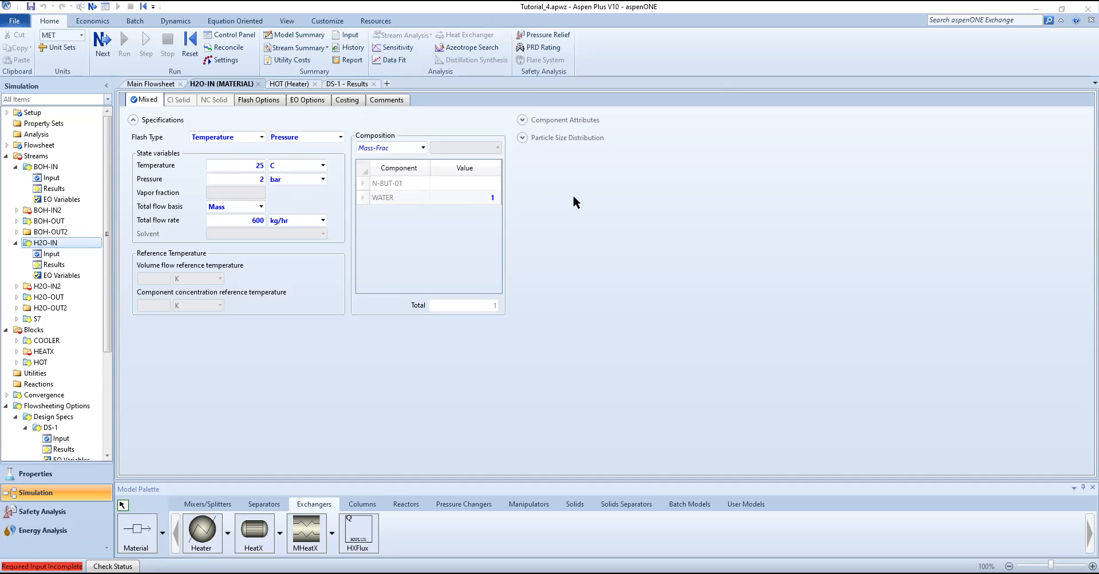
{"action": "middle_click", "coordinate": [299, 87]}
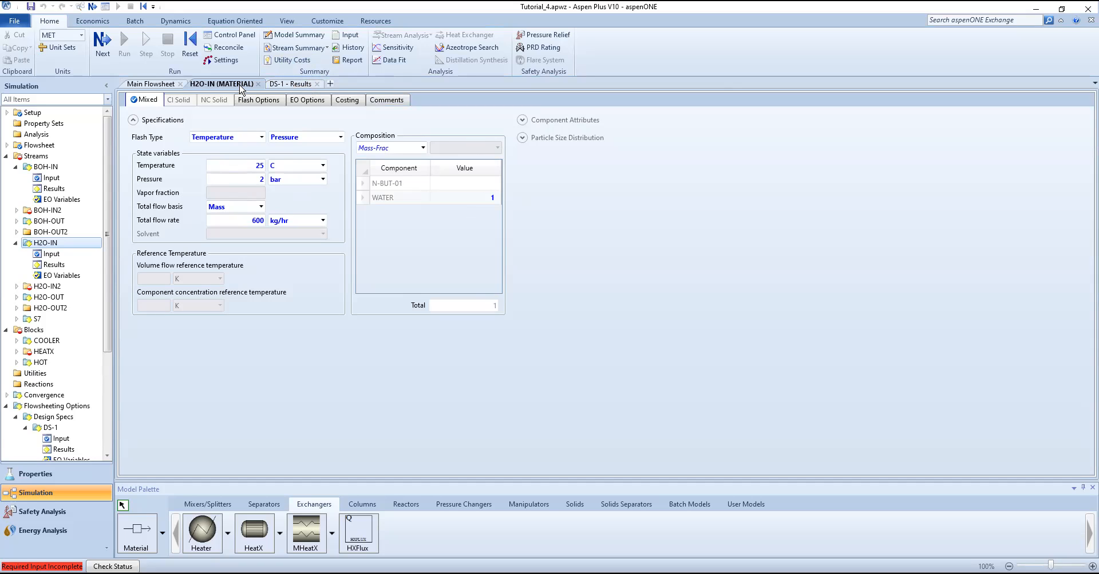
Close the H2O-IN and DS-1 results forms and open the input form of stream H2O-IN2 from the flowsheet.
{"action": "middle_click", "coordinate": [241, 89]}
{"action": "middle_click", "coordinate": [241, 87]}
{"action": "left_click", "coordinate": [532, 193]}
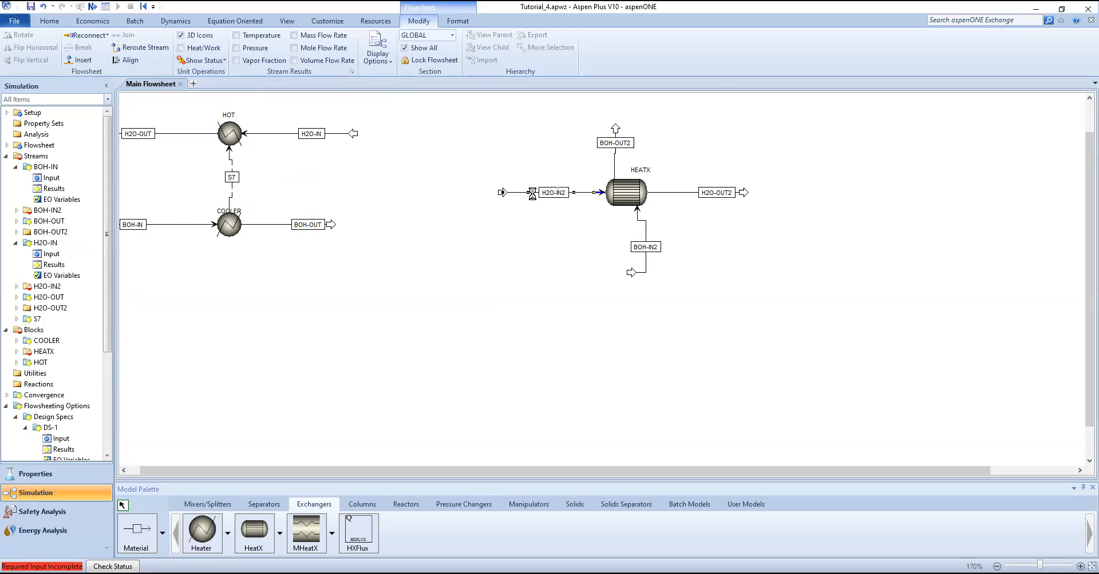
{"action": "double_click", "coordinate": [533, 197]}
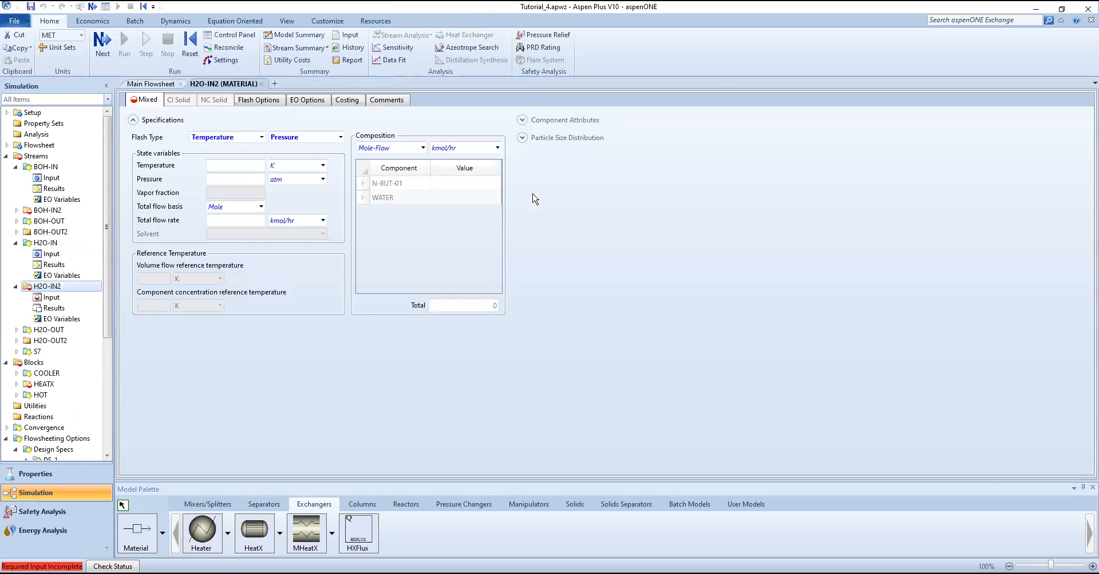
Set the H2O-IN2 inlet conditions to a temperature of 25 C and a pressure of 2 bar.
{"action": "left_click", "coordinate": [241, 168]}
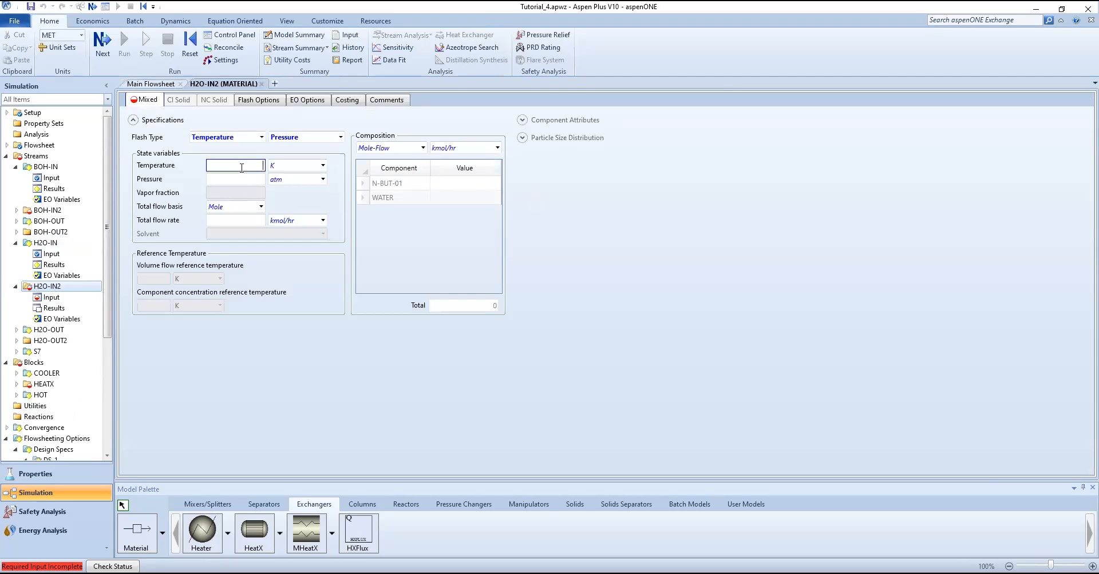
{"action": "type", "text": "25"}
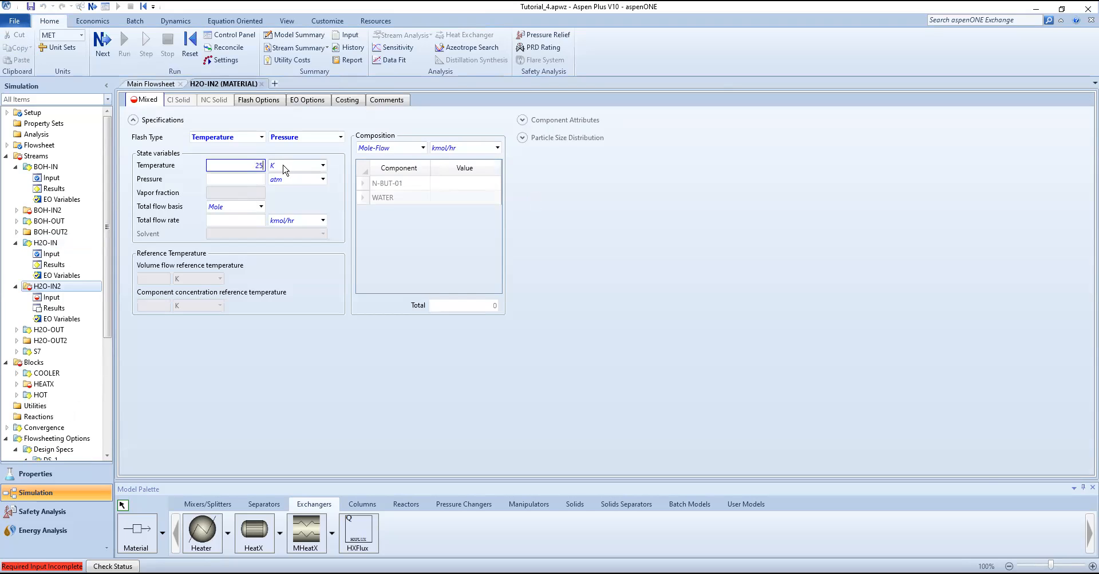
{"action": "key", "text": "Tab"}
{"action": "left_click", "coordinate": [323, 165]}
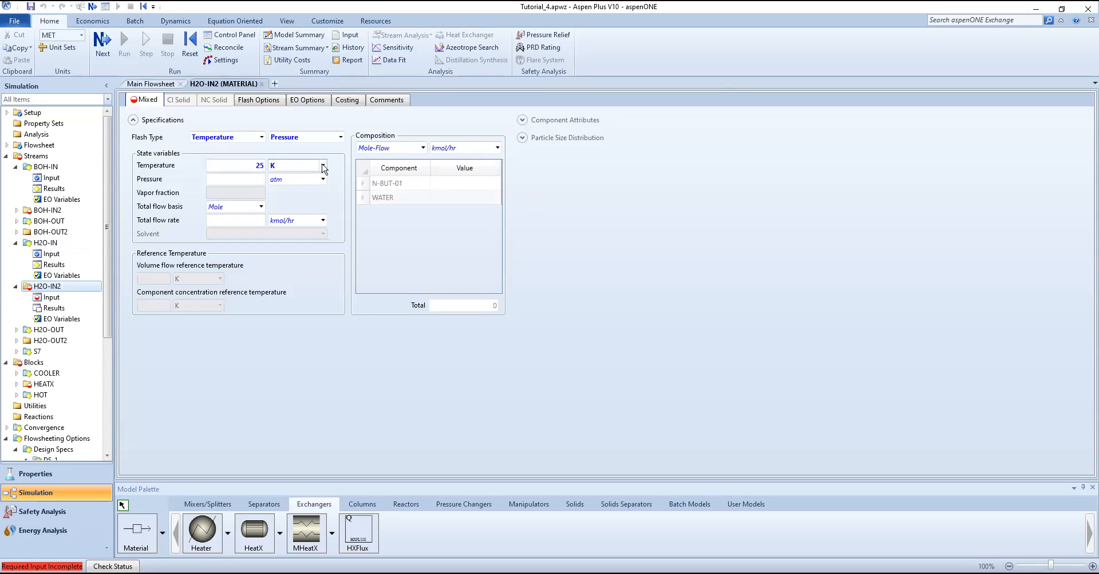
{"action": "left_click", "coordinate": [274, 186]}
{"action": "key", "text": "Tab"}
{"action": "type", "text": "2"}
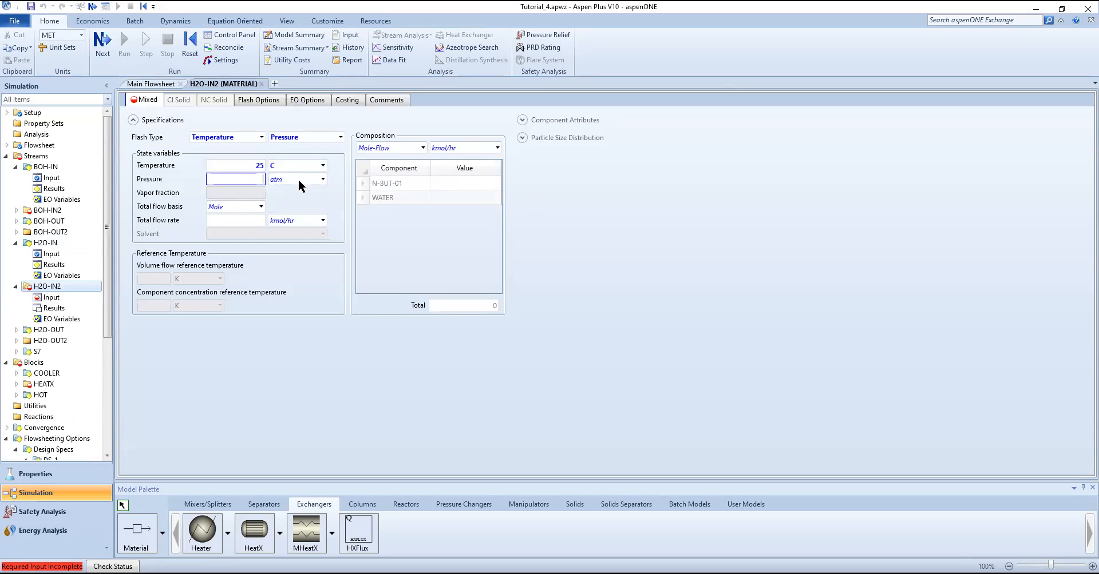
{"action": "key", "text": "Tab"}
{"action": "left_click", "coordinate": [322, 179]}
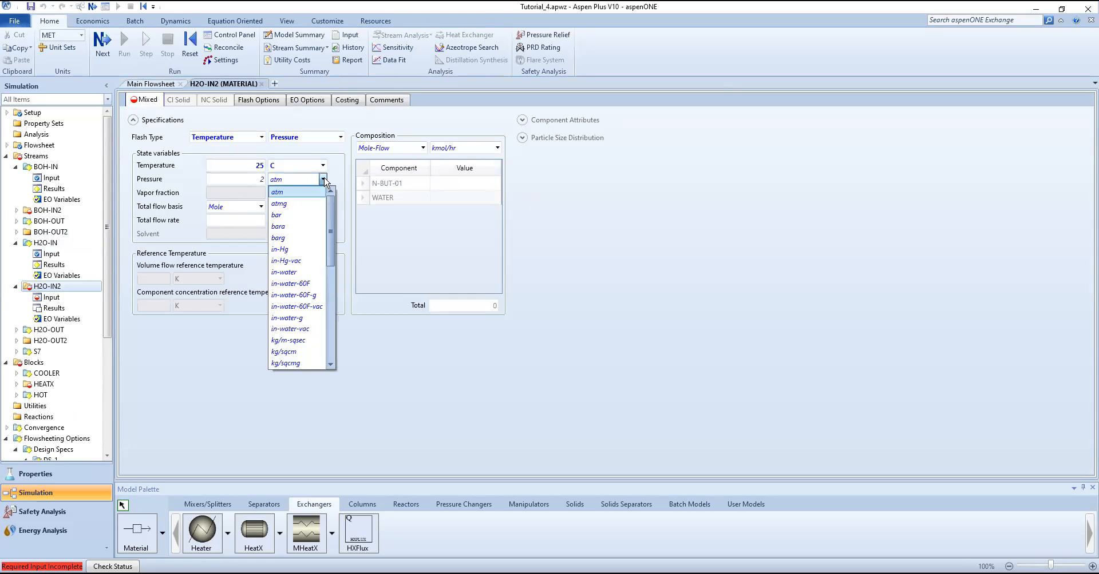
{"action": "left_click", "coordinate": [302, 219]}
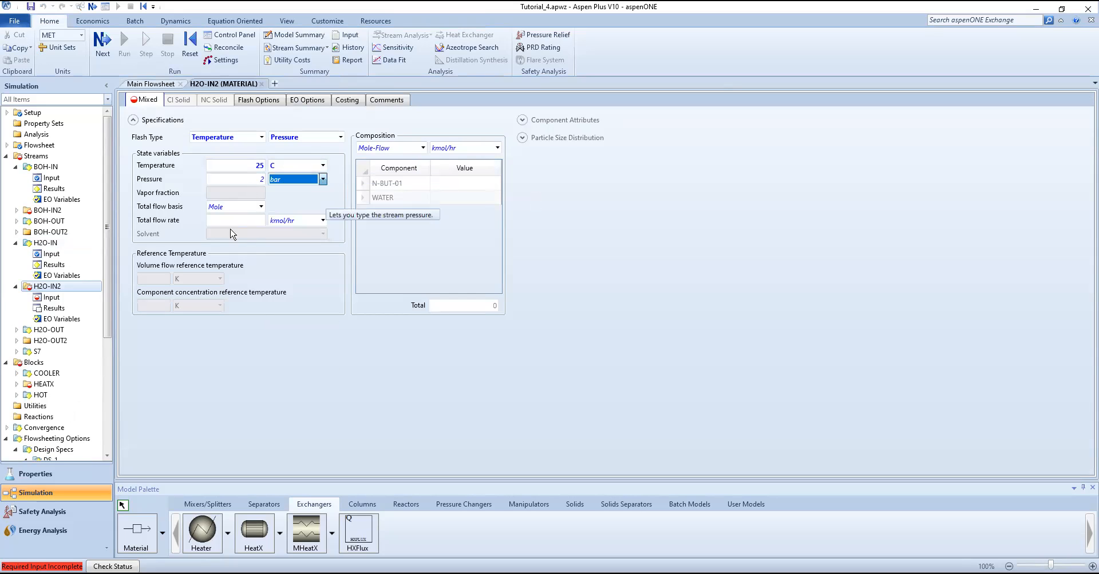
Set the H2O-IN2 total flow basis to Mass with a flow rate of 600 kg/hr.
{"action": "left_click", "coordinate": [261, 208]}
{"action": "left_click", "coordinate": [237, 220]}
{"action": "key", "text": "Tab"}
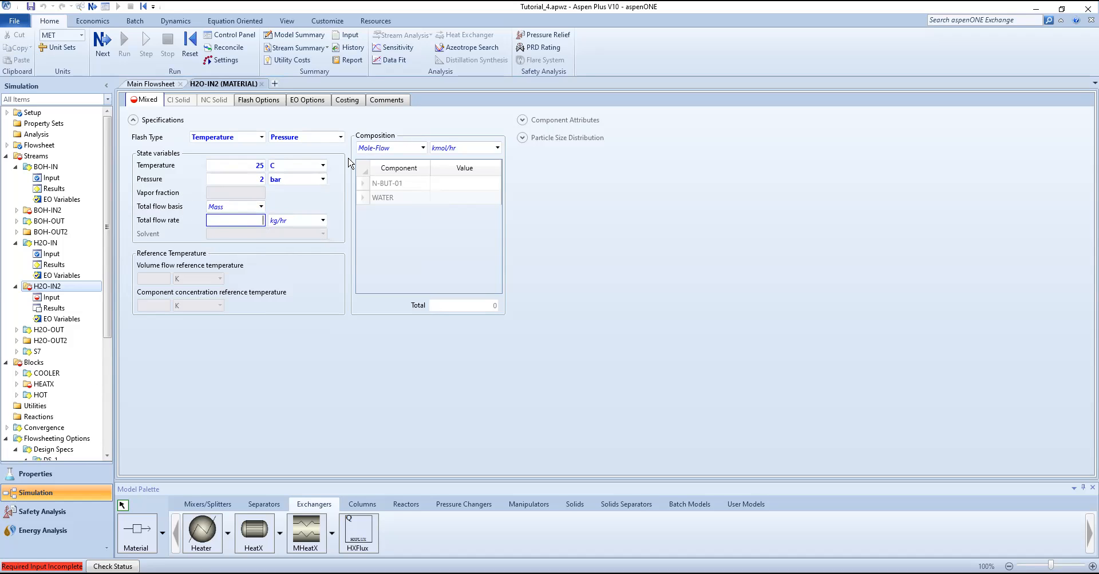
{"action": "type", "text": "600"}
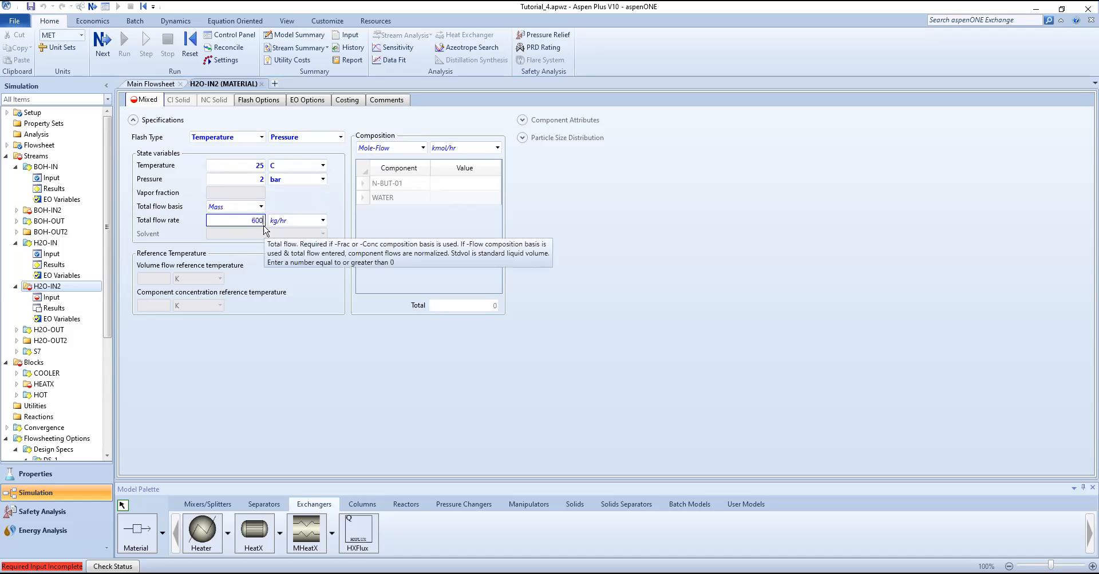
{"action": "key", "text": "Return"}
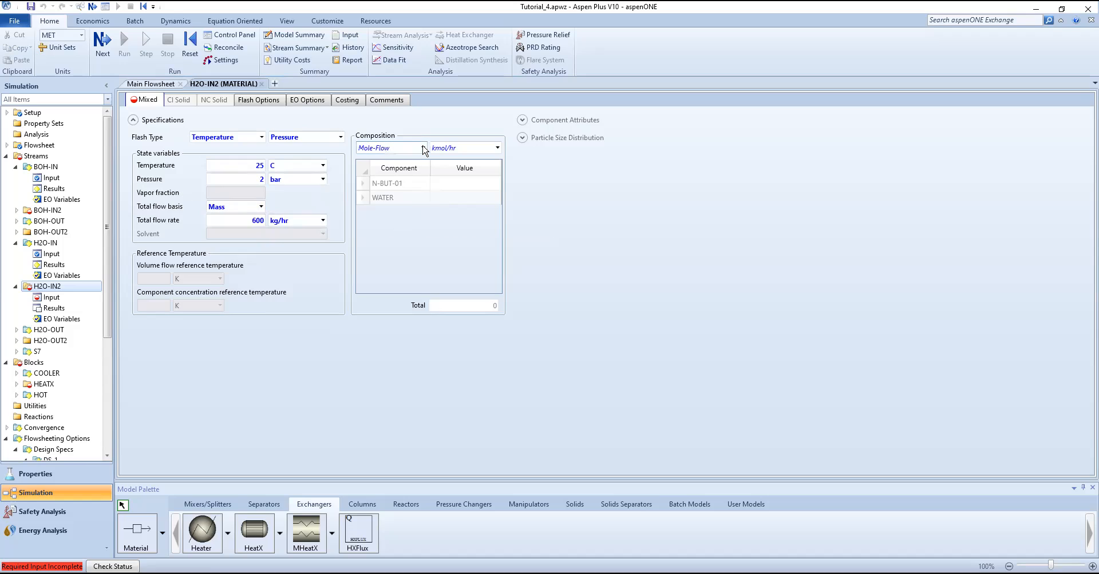
Define the H2O-IN2 composition by Mass-Frac with a WATER value of 1.
{"action": "left_click", "coordinate": [423, 148]}
{"action": "left_click", "coordinate": [404, 196]}
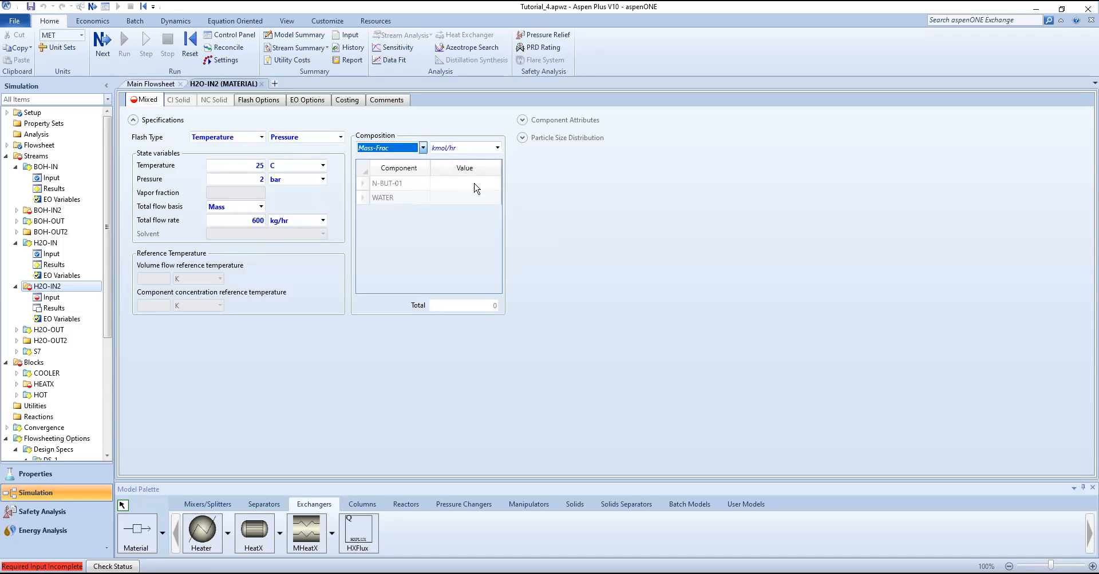
{"action": "left_click", "coordinate": [481, 196]}
{"action": "type", "text": "1"}
{"action": "key", "text": "Up"}
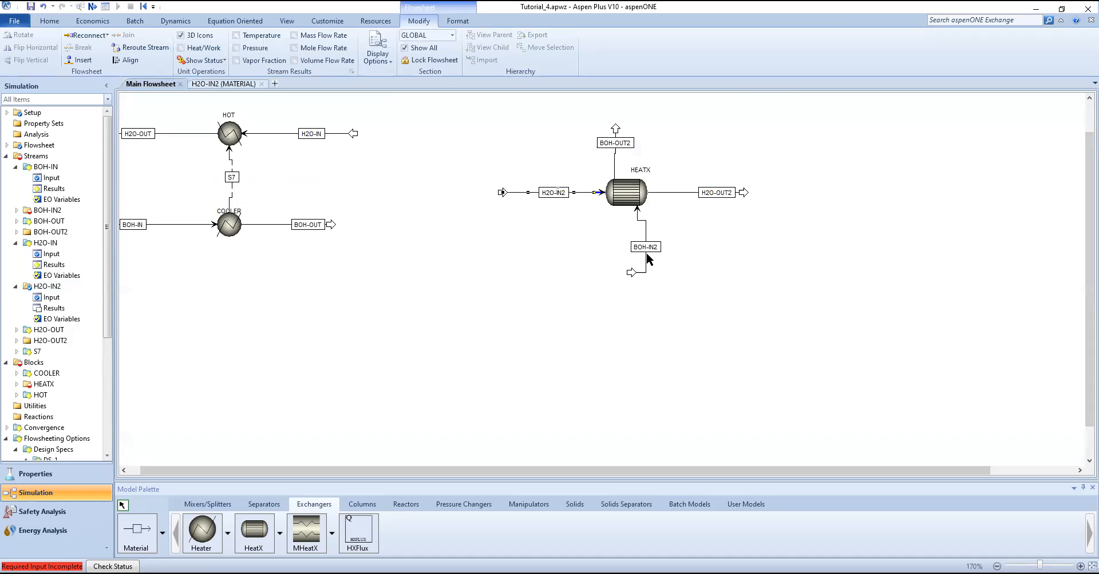
Open the BOH-IN2 stream input from the flowsheet and set its temperature to 117.7 C and pressure to 2 bar.
{"action": "left_click", "coordinate": [646, 259]}
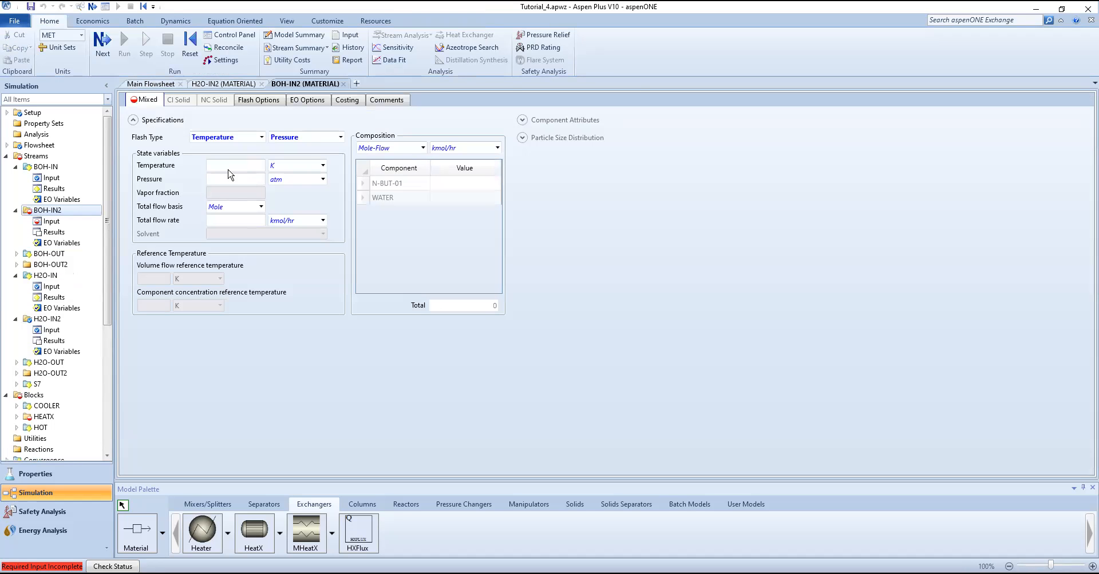
{"action": "left_click", "coordinate": [236, 166]}
{"action": "type", "text": "117.7"}
{"action": "left_click", "coordinate": [323, 166]}
{"action": "left_click", "coordinate": [295, 179]}
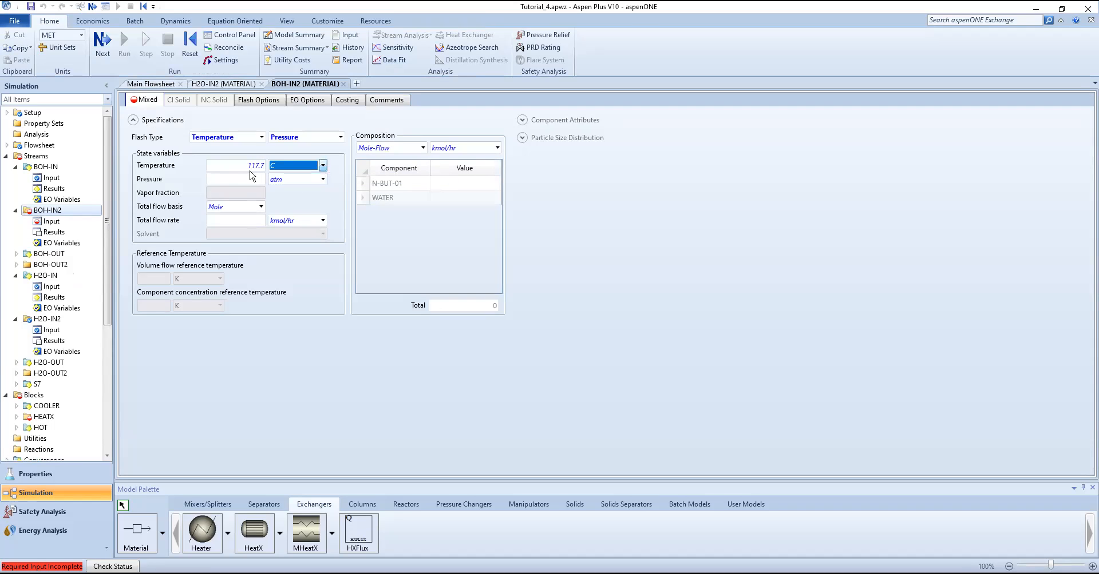
{"action": "left_click", "coordinate": [248, 179]}
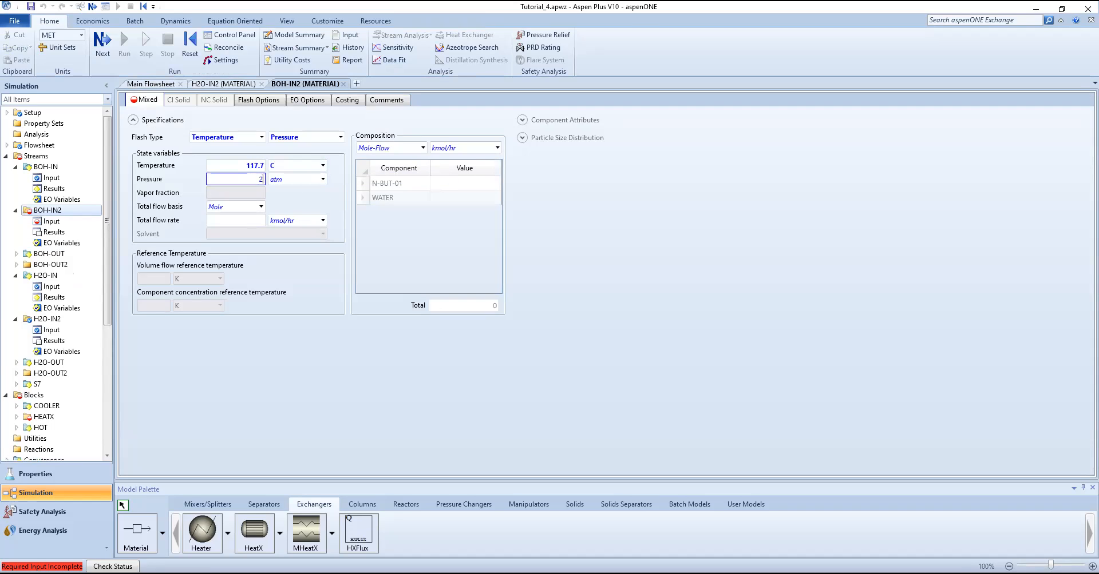
{"action": "left_click", "coordinate": [323, 179]}
{"action": "left_click", "coordinate": [283, 218]}
Set the BOH-IN2 total flow basis to Mass with a flow rate of 1000 kg/hr.
{"action": "left_click", "coordinate": [233, 206]}
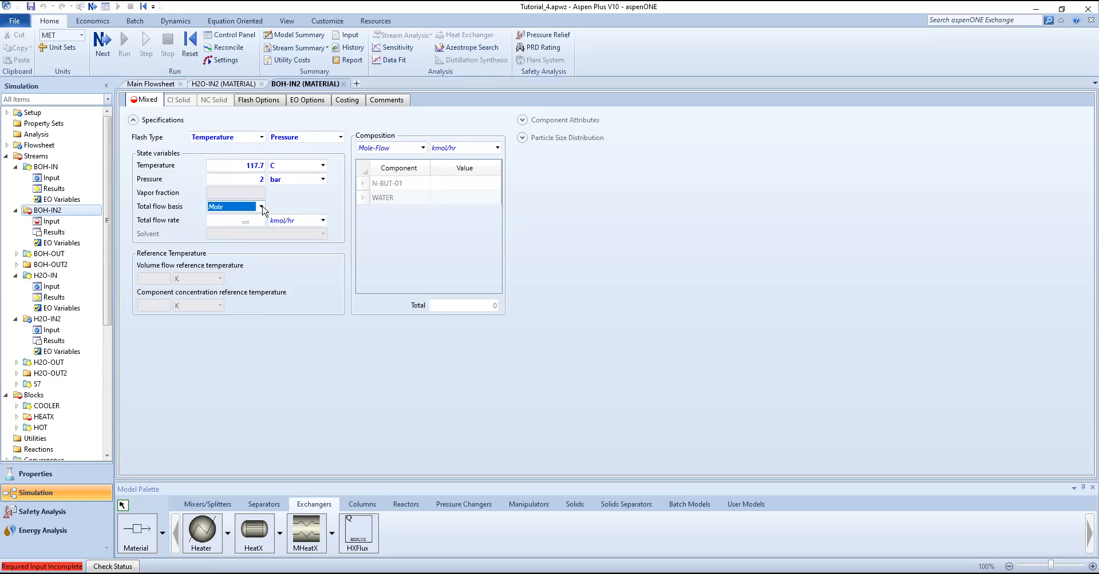
{"action": "left_click", "coordinate": [239, 221]}
{"action": "left_click", "coordinate": [230, 221]}
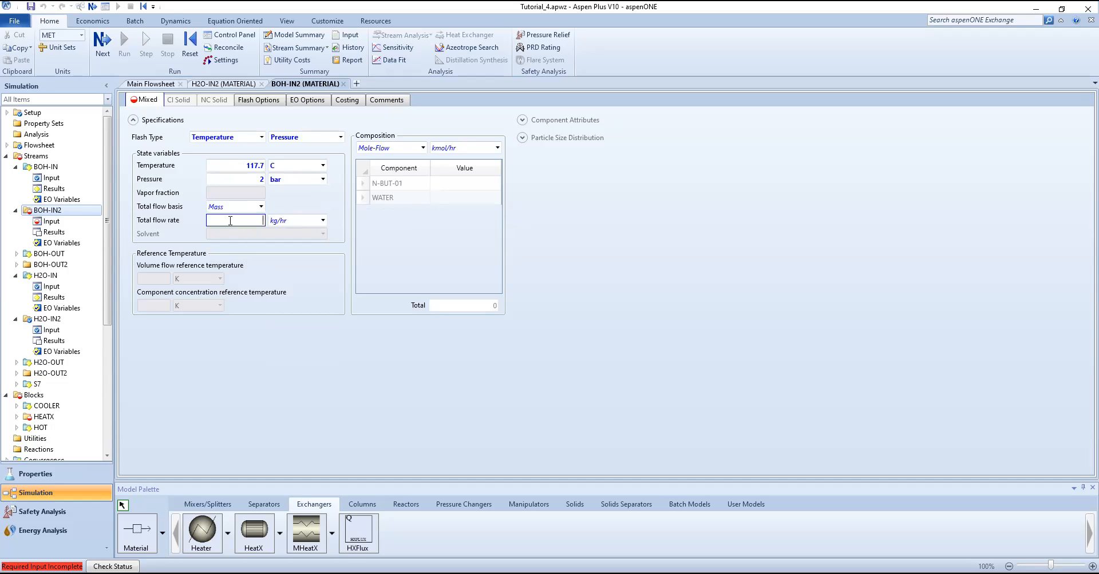
{"action": "type", "text": "1000"}
{"action": "key", "text": "Return"}
Define the BOH-IN2 composition by Mass-Frac with an N-BUT-01 value of 1.
{"action": "left_click", "coordinate": [422, 148]}
{"action": "left_click", "coordinate": [376, 195]}
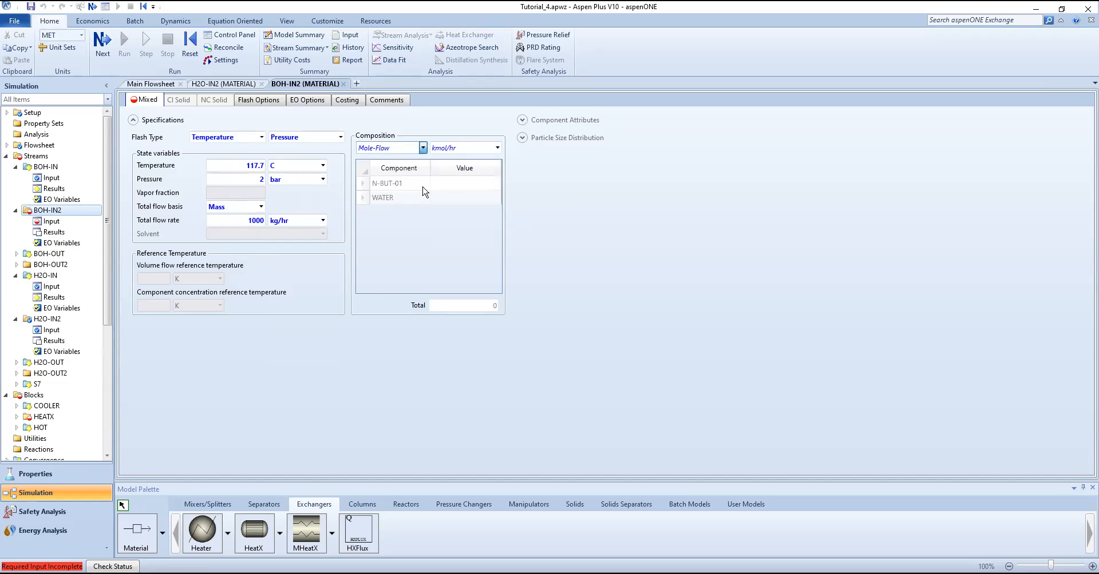
{"action": "left_click", "coordinate": [458, 183]}
{"action": "type", "text": "1"}
{"action": "key", "text": "Return"}
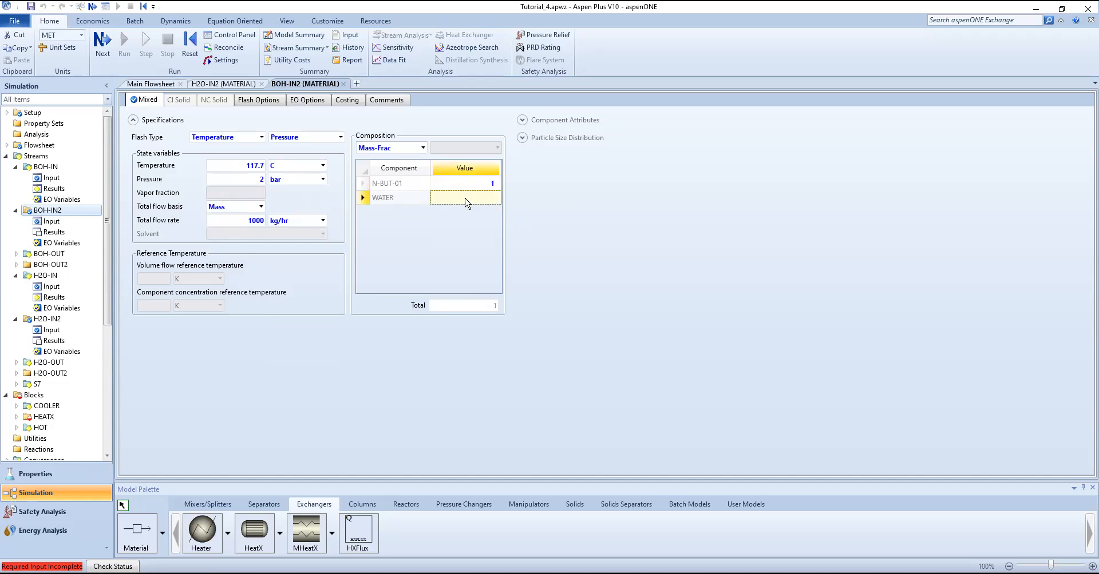
{"action": "left_click", "coordinate": [476, 292]}
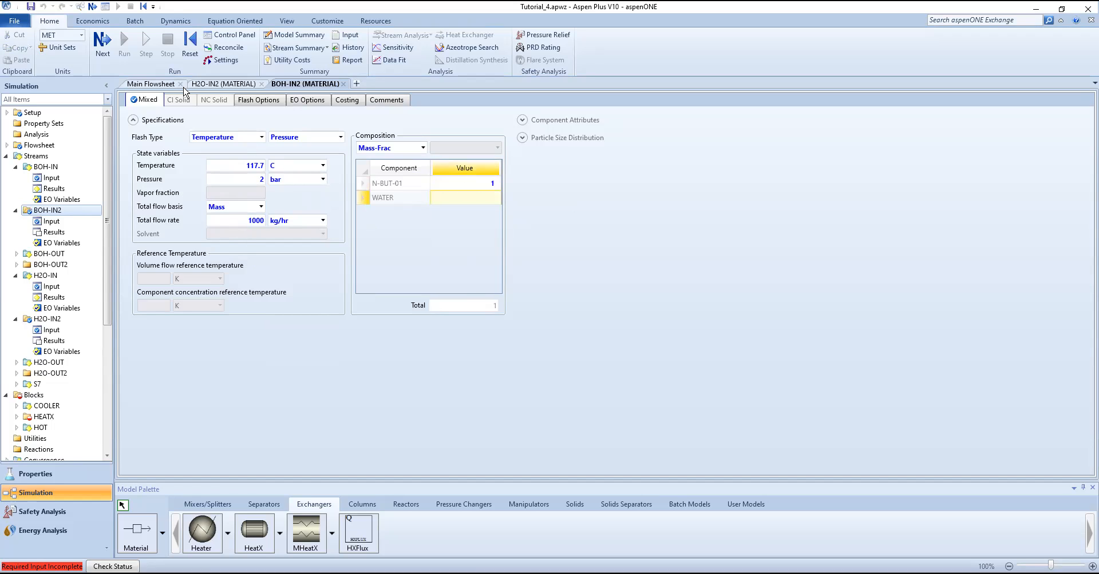
Open the HEATX block from the flowsheet and specify a hot stream outlet temperature of 40 C.
{"action": "left_click", "coordinate": [214, 85]}
{"action": "left_click", "coordinate": [152, 84]}
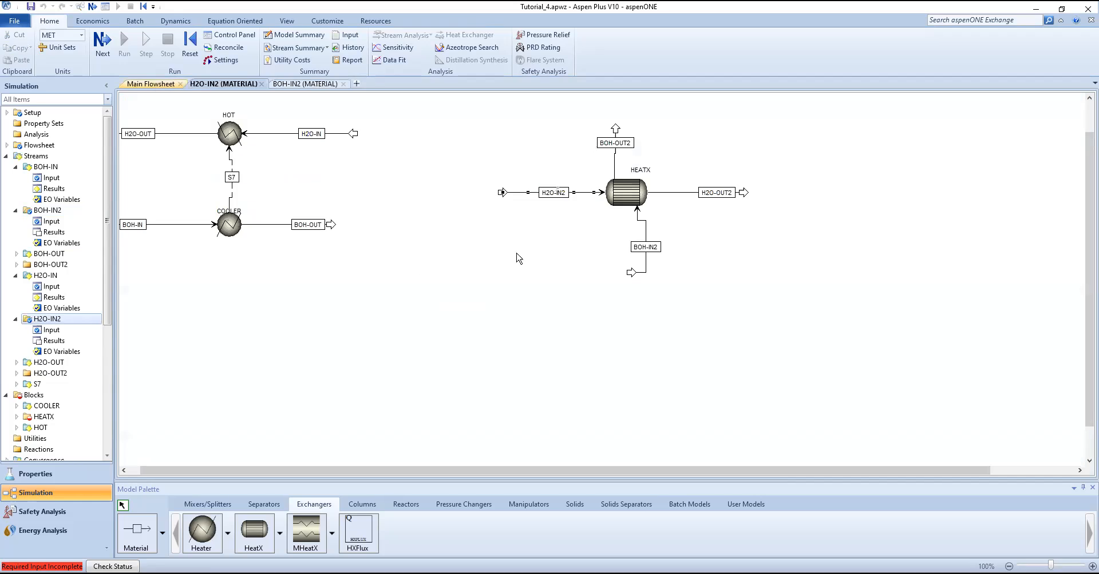
{"action": "left_click", "coordinate": [625, 192]}
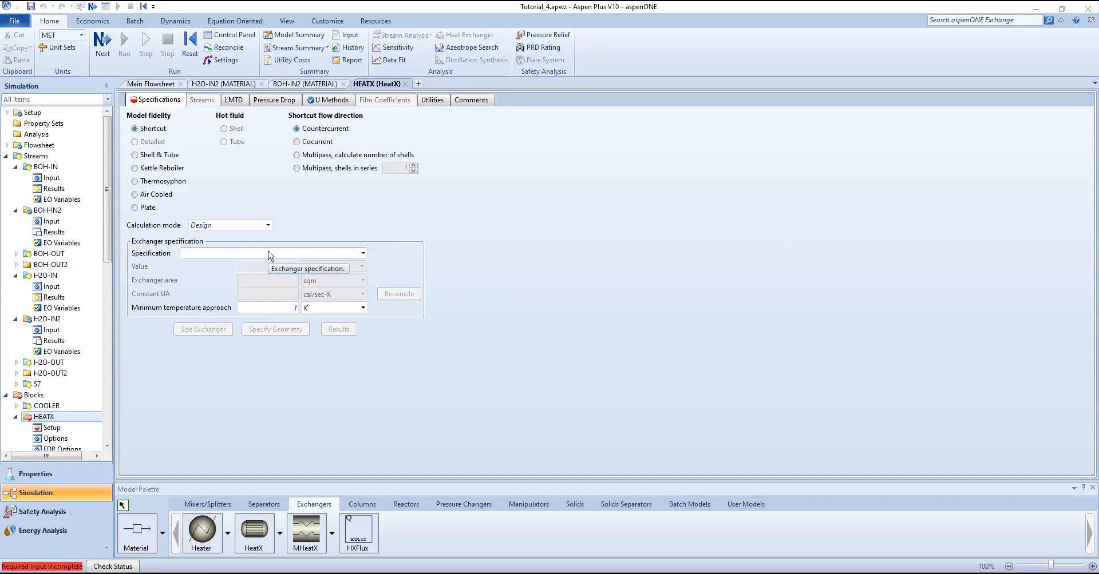
{"action": "left_click", "coordinate": [343, 253]}
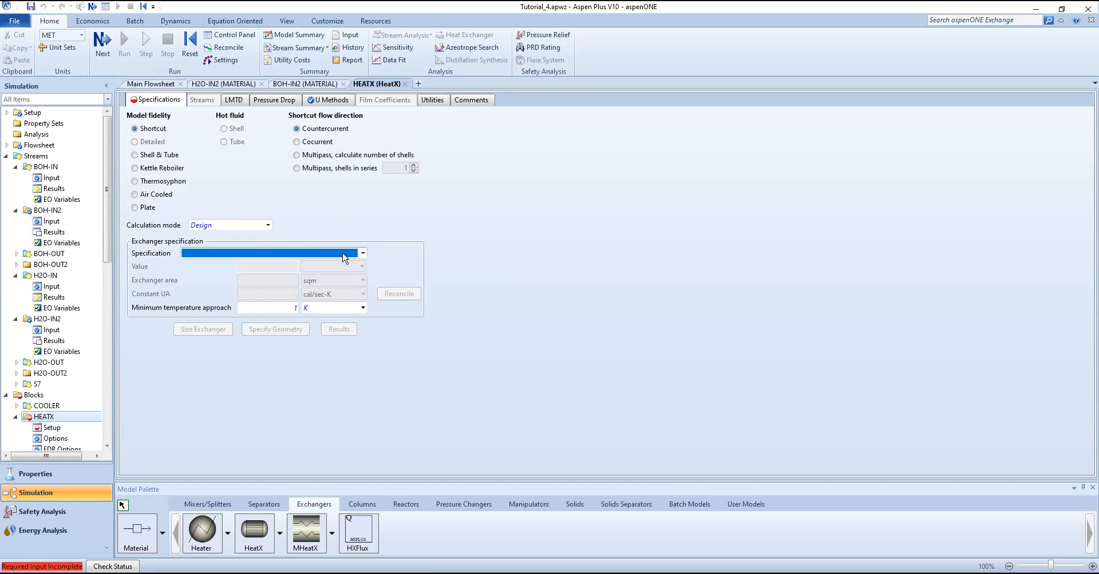
{"action": "left_click", "coordinate": [363, 253]}
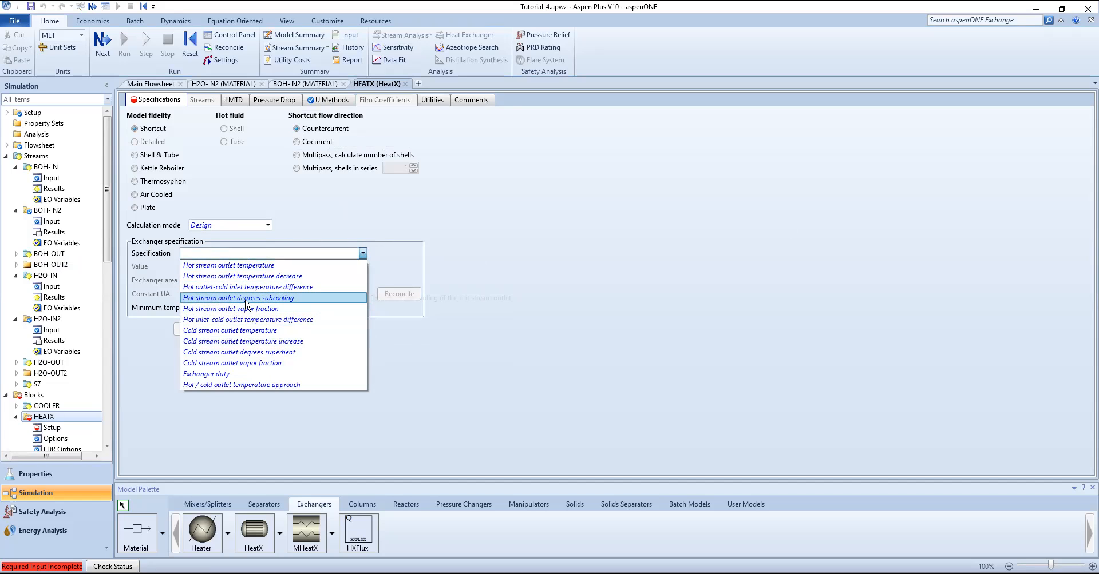
{"action": "left_click", "coordinate": [244, 266]}
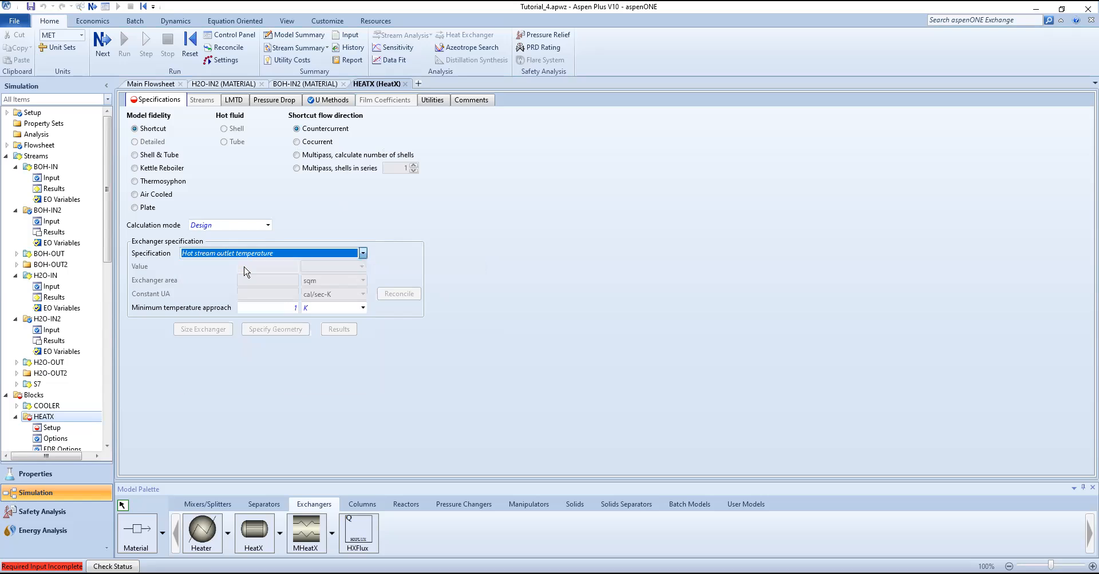
{"action": "left_click", "coordinate": [259, 267]}
{"action": "type", "text": "40"}
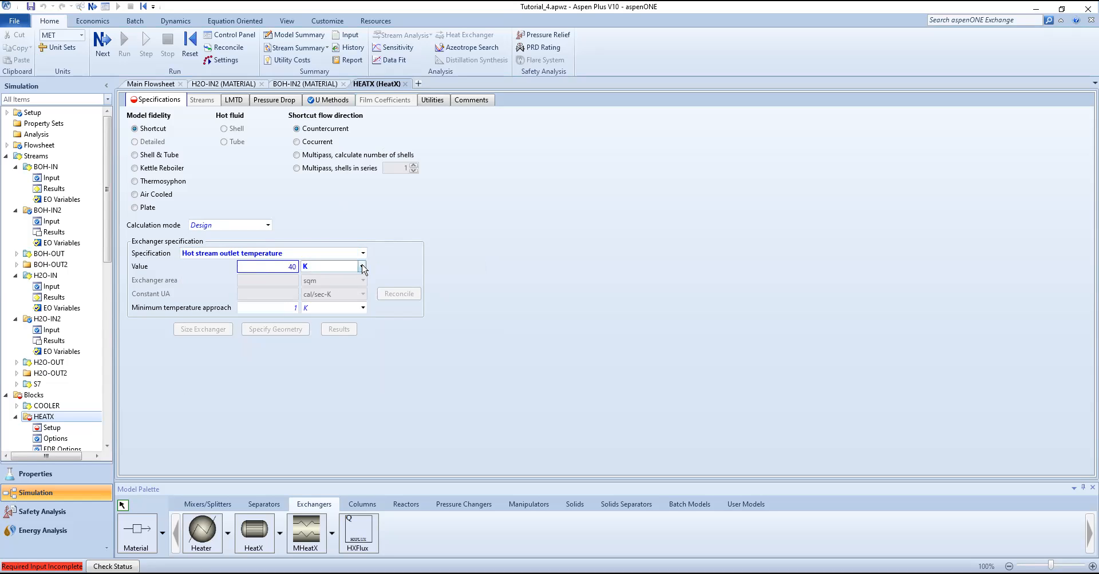
{"action": "left_click", "coordinate": [351, 267]}
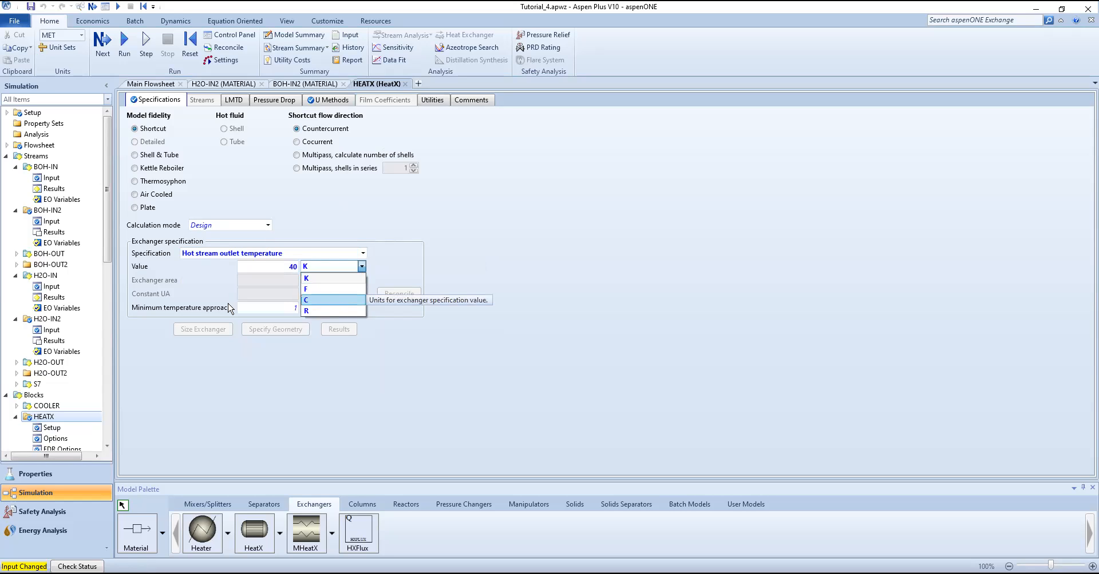
{"action": "left_click", "coordinate": [334, 300]}
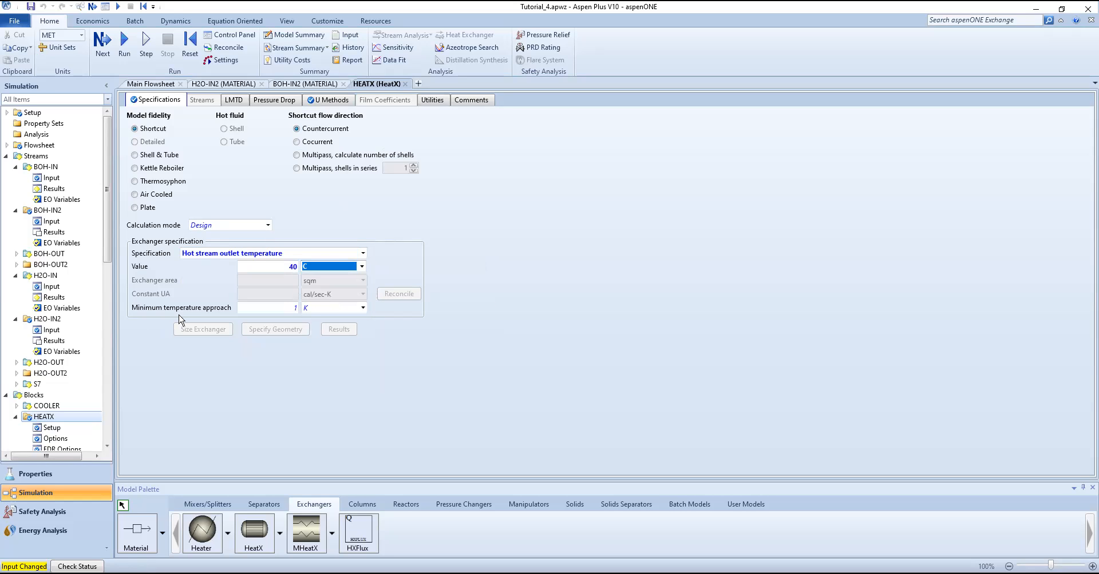
Set the minimum temperature approach of the HEATX block to 10 C.
{"action": "left_click", "coordinate": [274, 309]}
{"action": "type", "text": "10"}
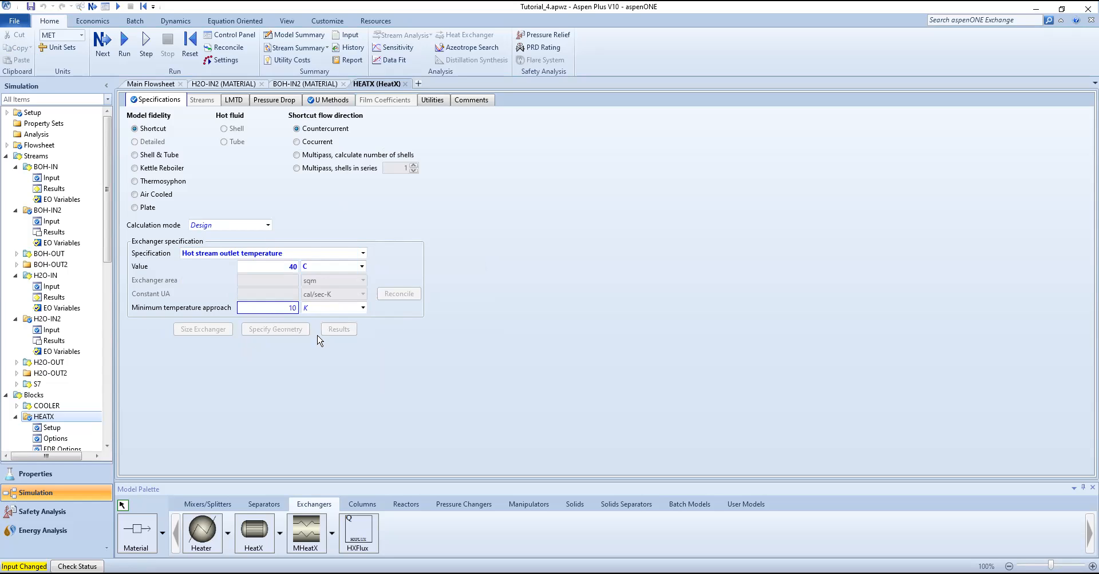
{"action": "left_click", "coordinate": [364, 308]}
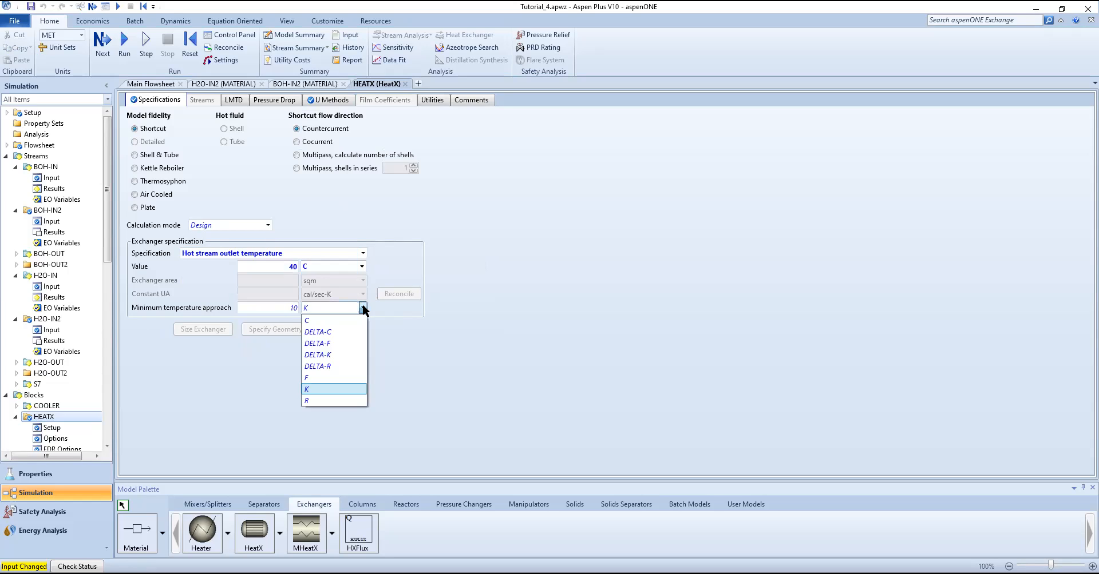
{"action": "left_click", "coordinate": [329, 324]}
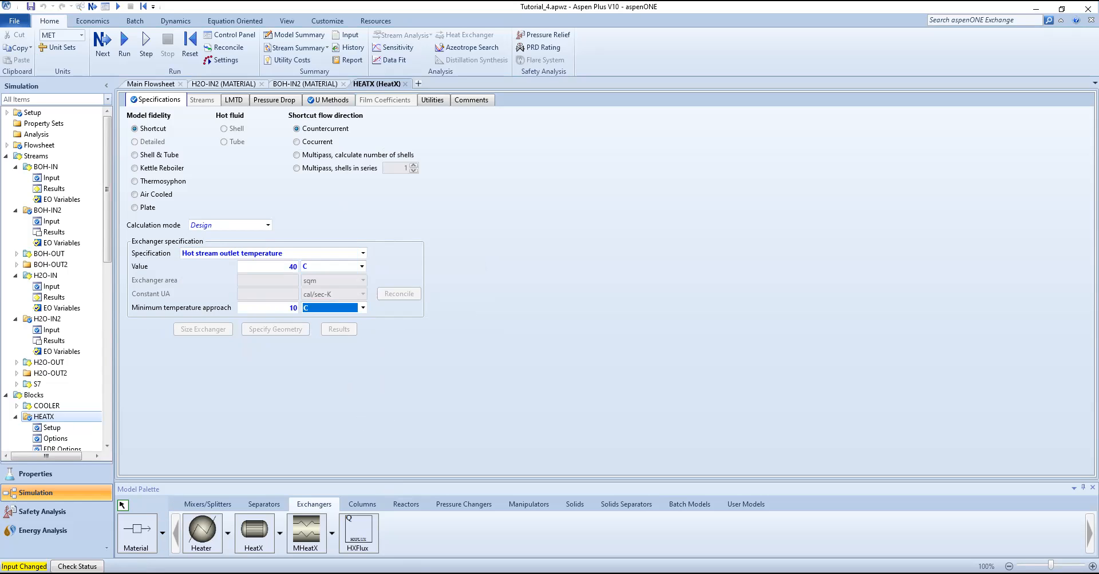
{"action": "left_click", "coordinate": [433, 495]}
Run the simulation, display the Run-Status results form and open the status messages of the HEATX block.
{"action": "left_click", "coordinate": [124, 43]}
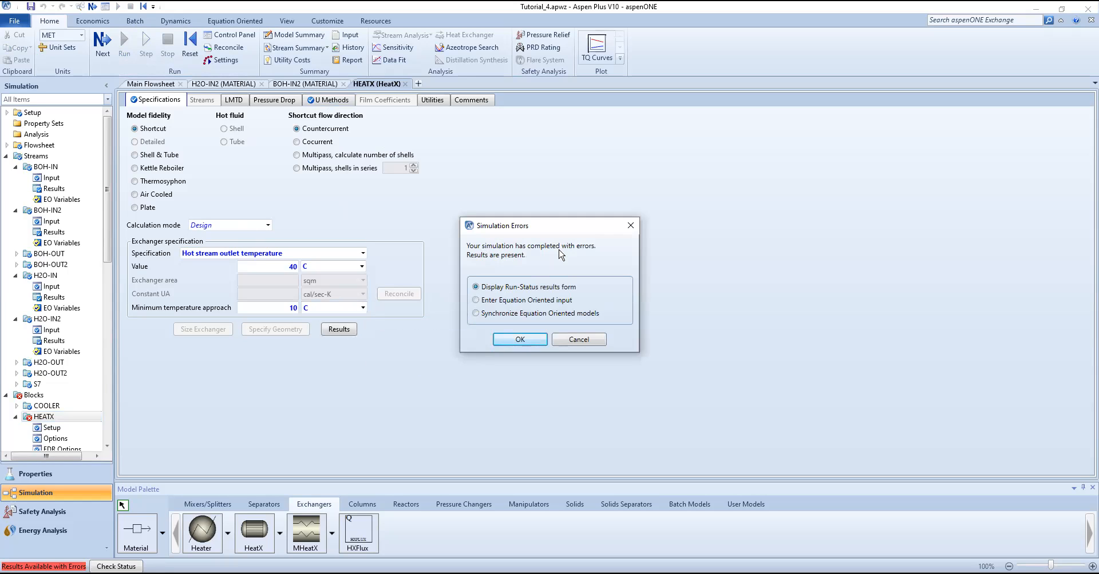
{"action": "left_click", "coordinate": [515, 340]}
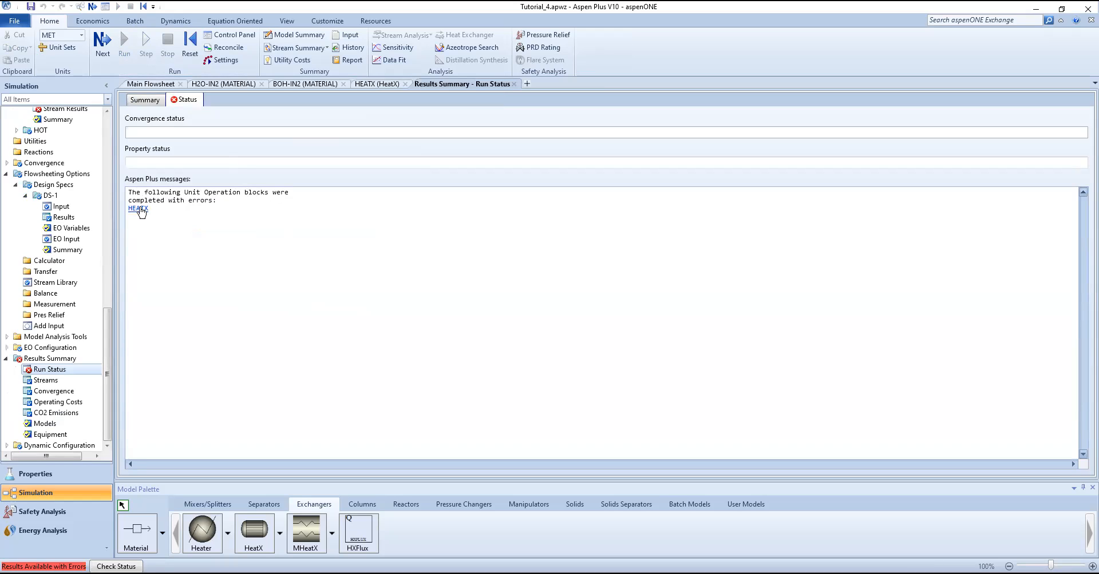
{"action": "left_click", "coordinate": [139, 208]}
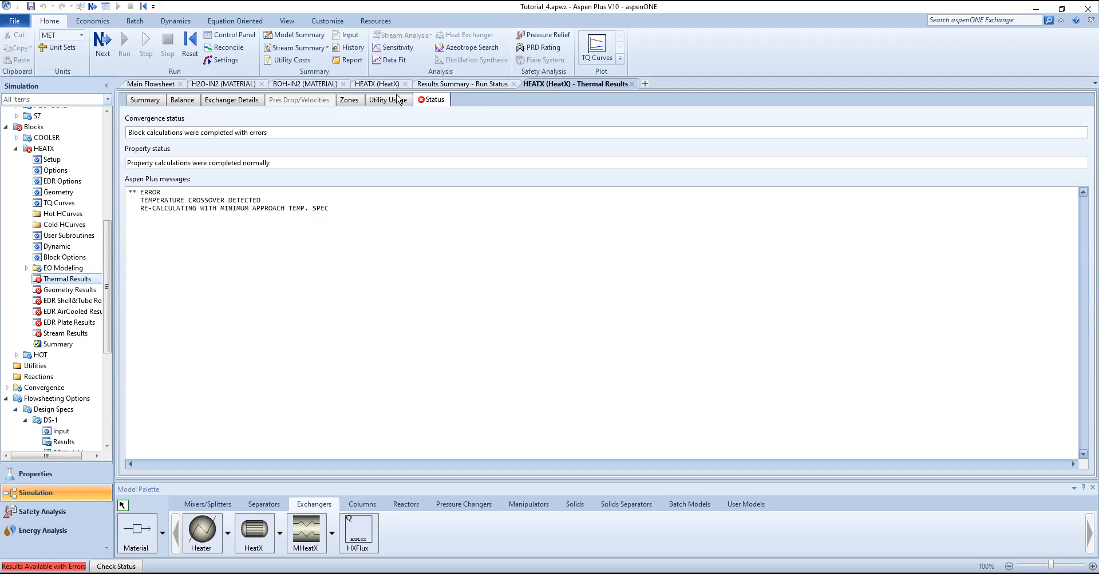
Review the HEATX block's specifications, its stream connections on the main flowsheet and its thermal results status messages.
{"action": "left_click", "coordinate": [368, 85]}
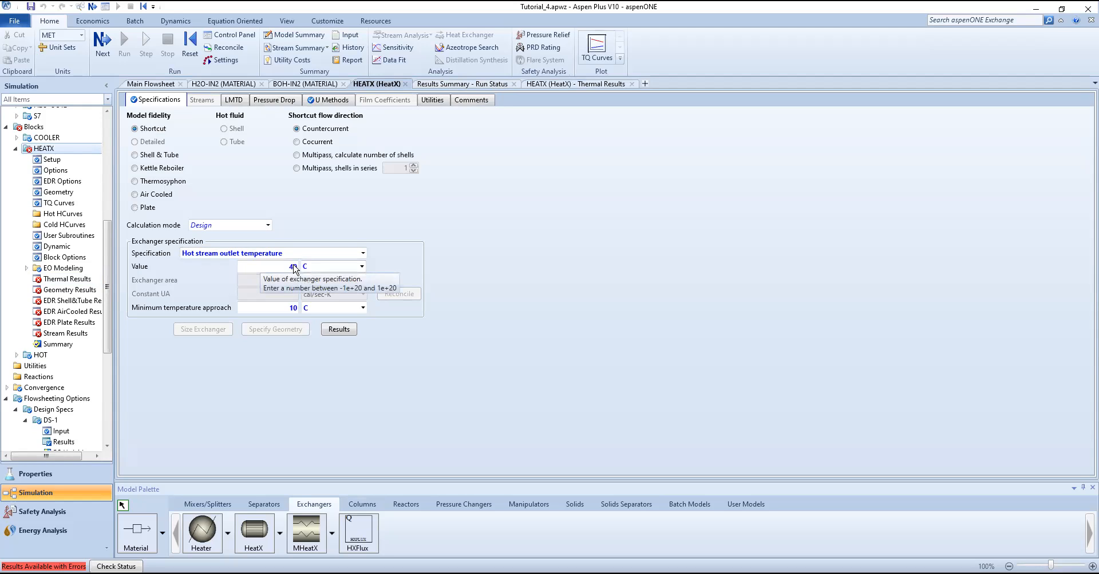
{"action": "left_click", "coordinate": [158, 86]}
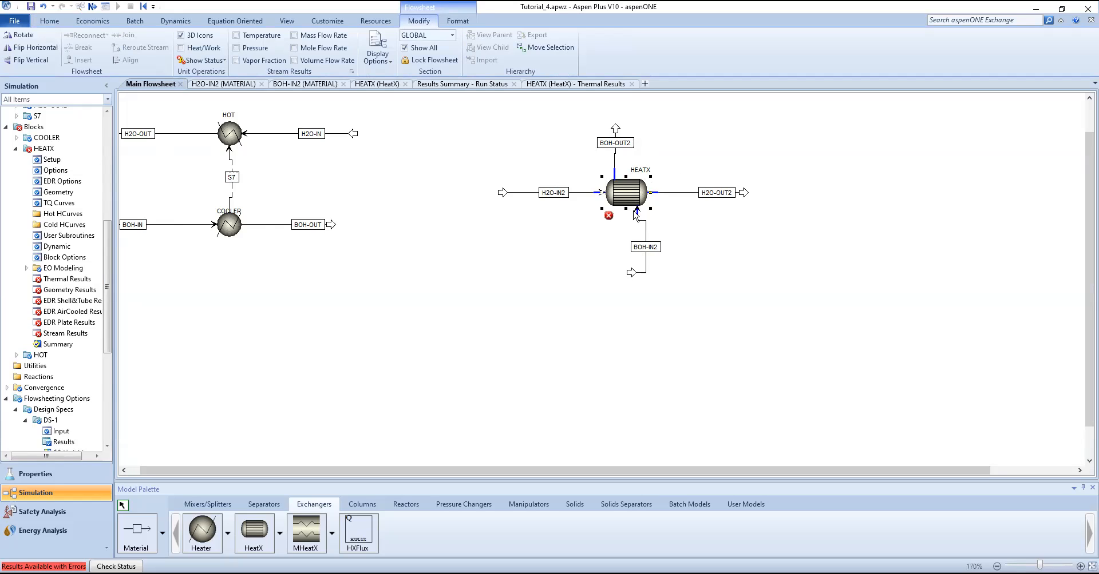
{"action": "left_click", "coordinate": [559, 85]}
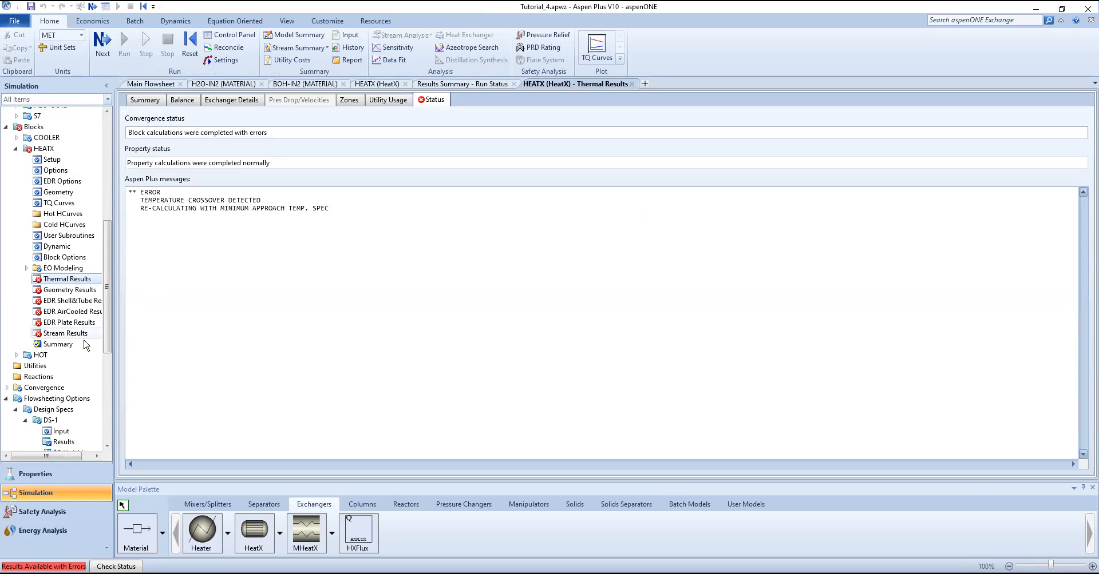
{"action": "left_click", "coordinate": [159, 86]}
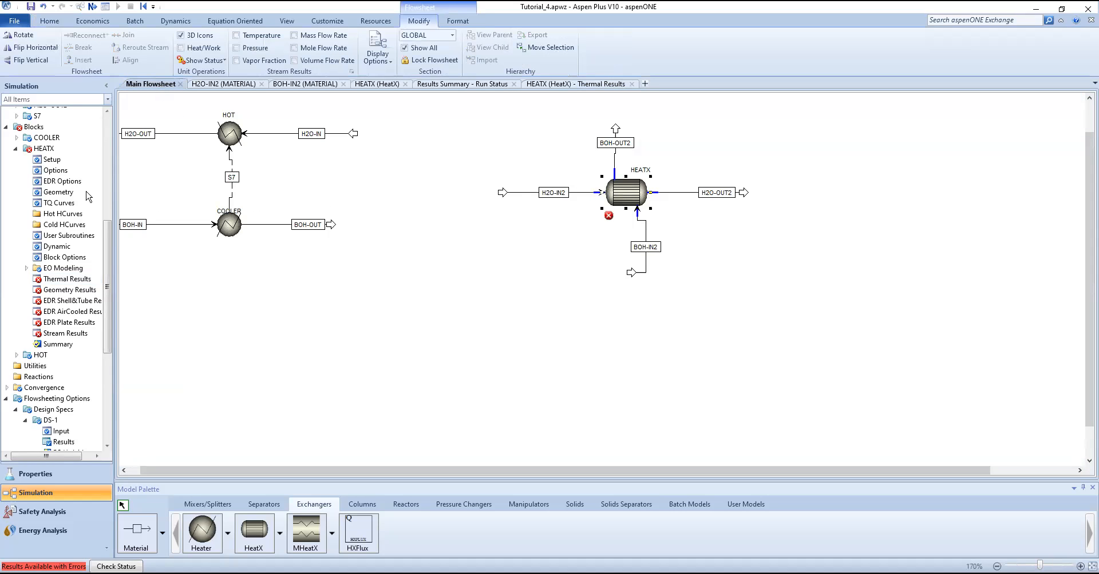
Open the stream results of the HEATX block and display the stream temperatures in C.
{"action": "left_click", "coordinate": [50, 333]}
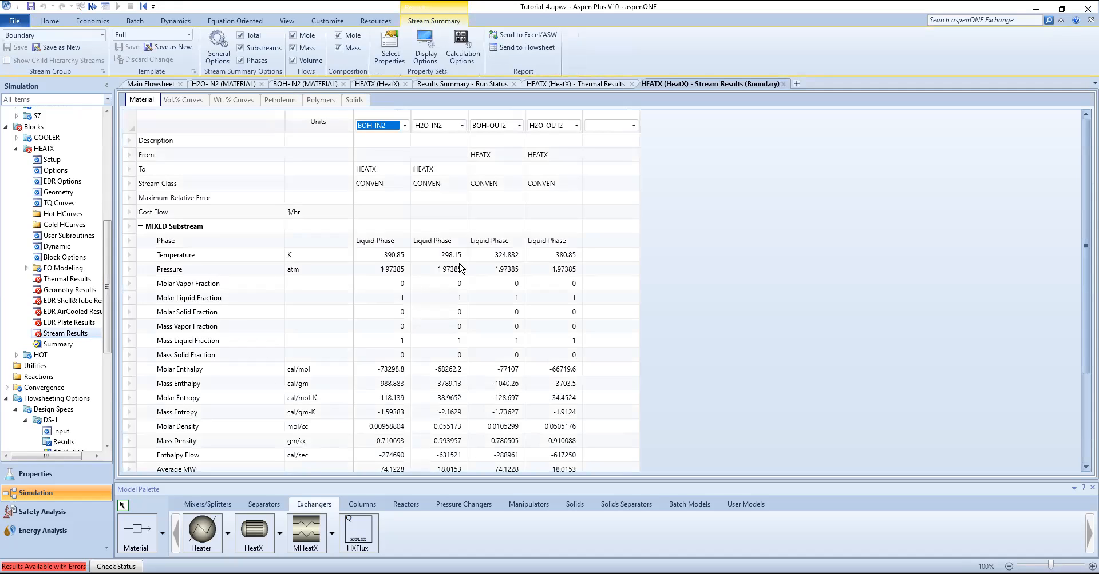
{"action": "scroll", "coordinate": [458, 283], "scroll_direction": "down", "scroll_amount": 1}
{"action": "scroll", "coordinate": [448, 280], "scroll_direction": "down", "scroll_amount": 2}
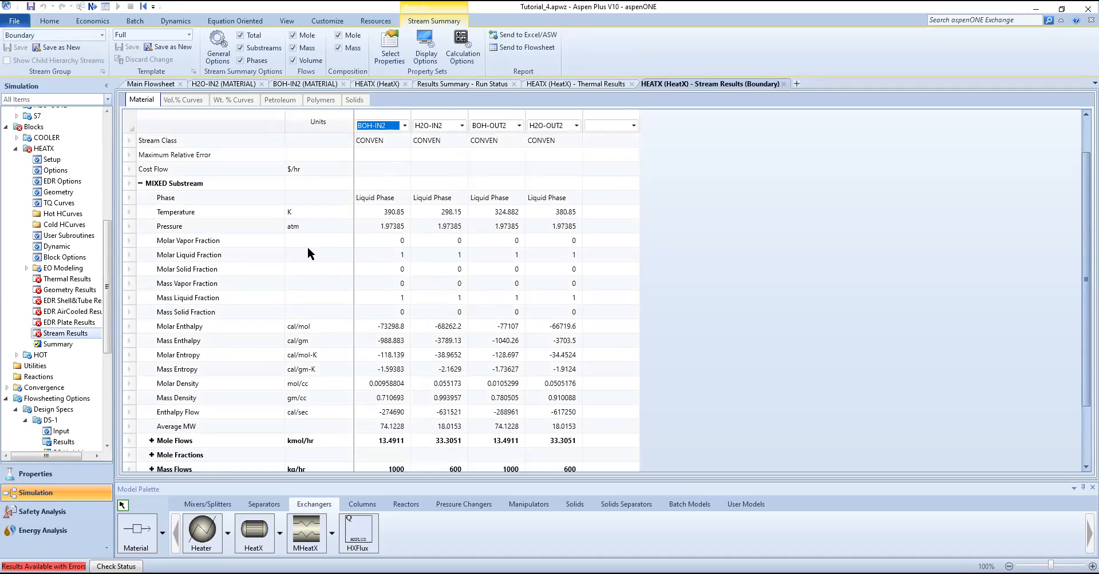
{"action": "left_click", "coordinate": [331, 218]}
{"action": "left_click", "coordinate": [344, 213]}
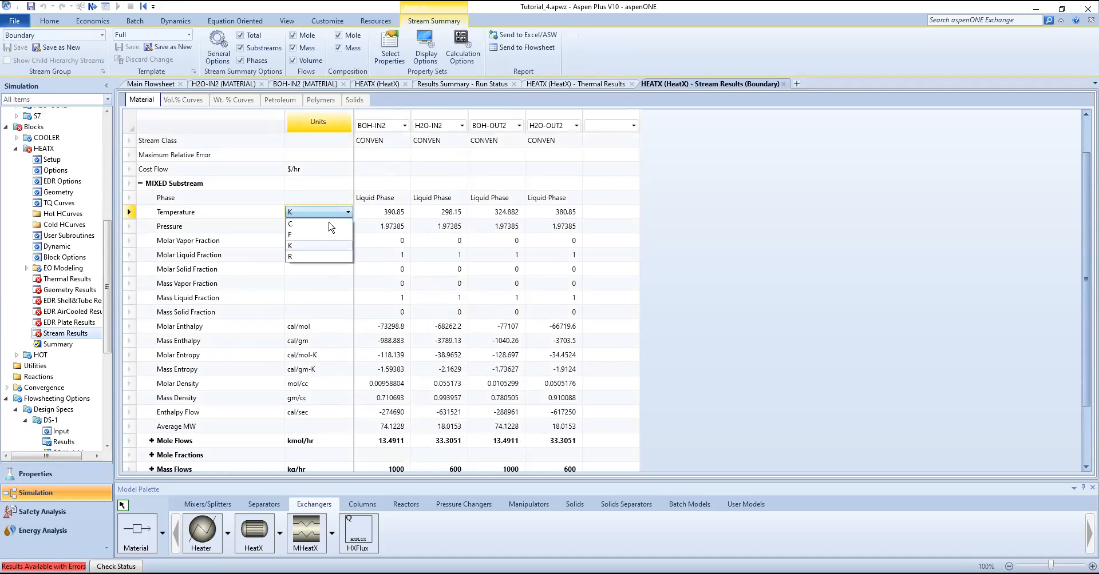
{"action": "left_click", "coordinate": [329, 226]}
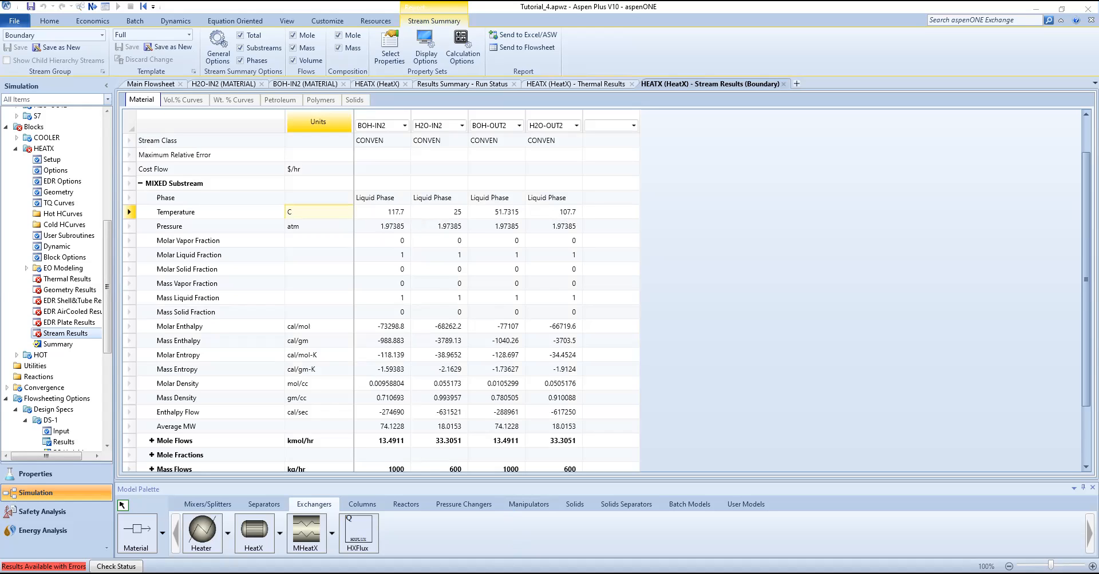
Look through the HEATX summary and geometry results, and display the heat duty in the thermal results summary in kW.
{"action": "left_click", "coordinate": [65, 345]}
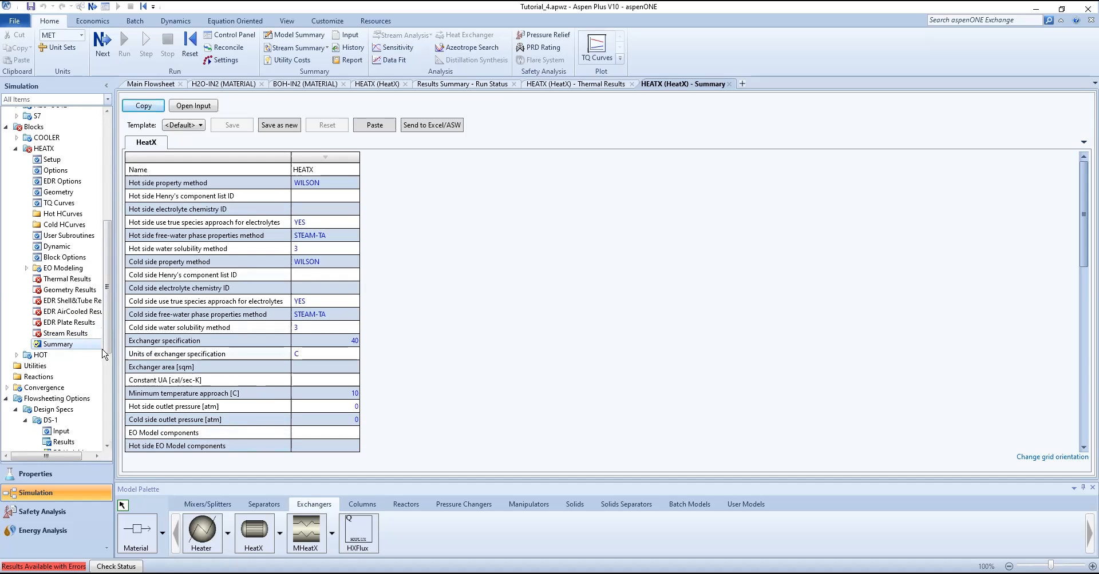
{"action": "left_click", "coordinate": [63, 279]}
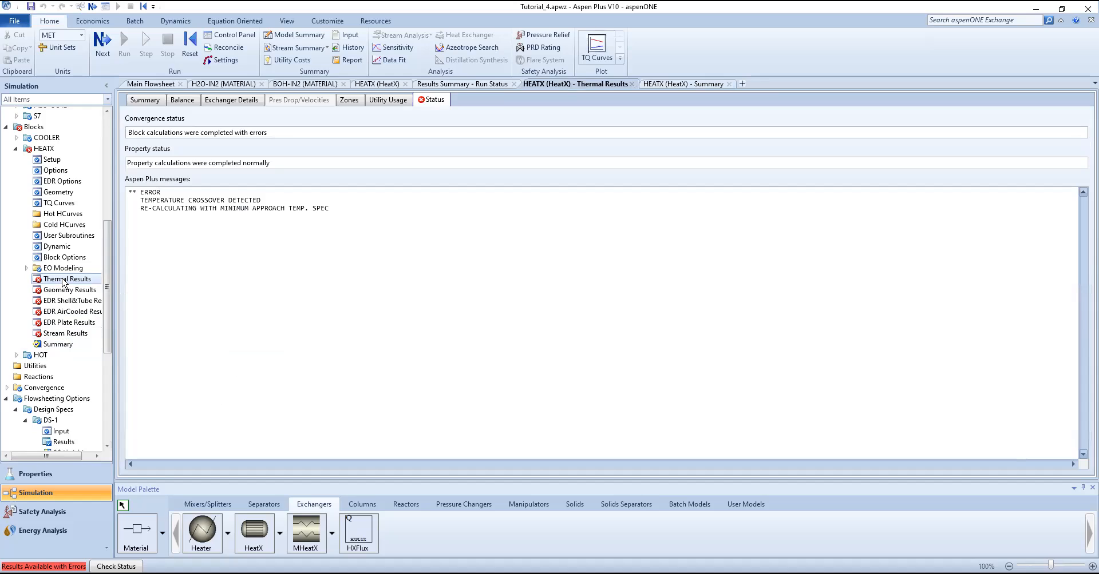
{"action": "left_click", "coordinate": [59, 288]}
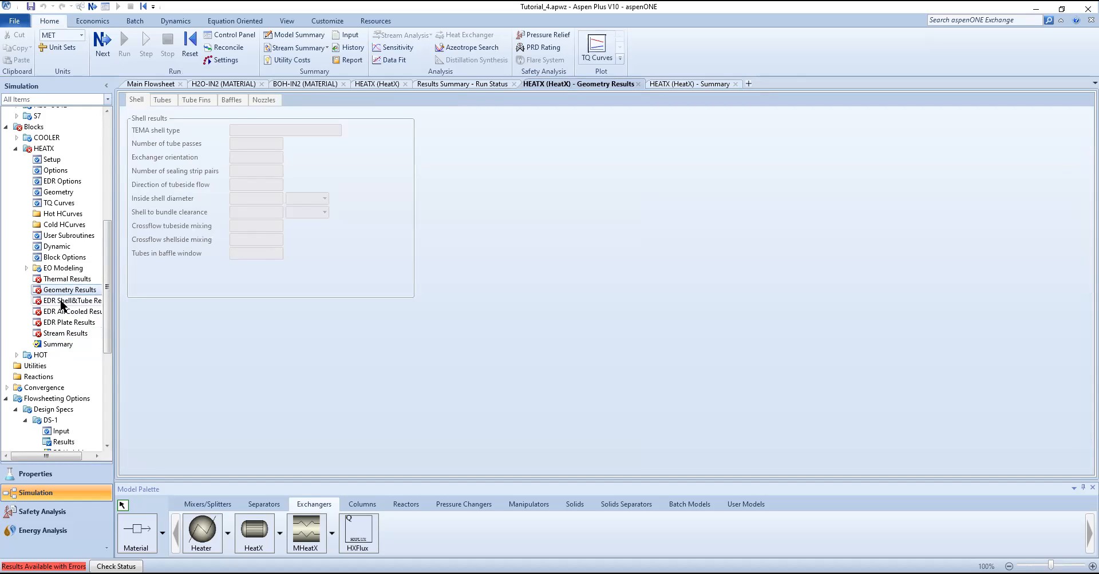
{"action": "left_click", "coordinate": [61, 302]}
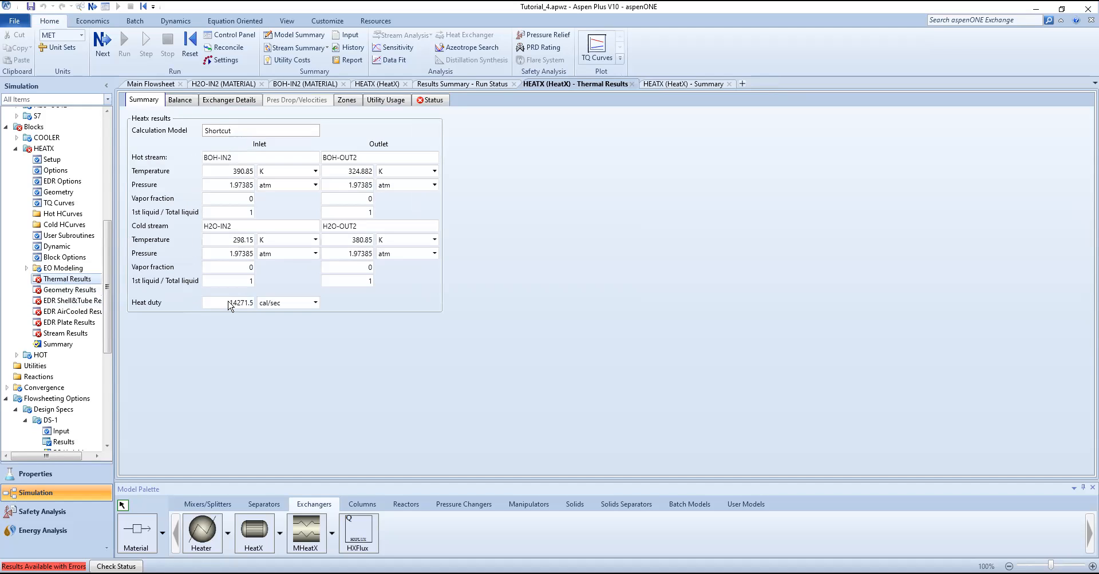
{"action": "left_click", "coordinate": [315, 303]}
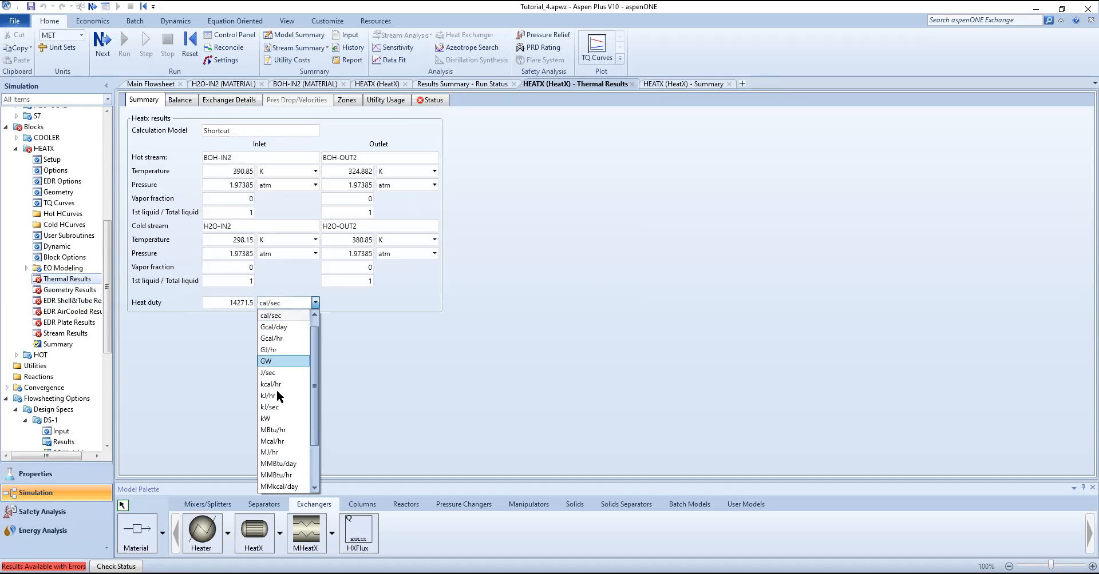
{"action": "left_click", "coordinate": [278, 420]}
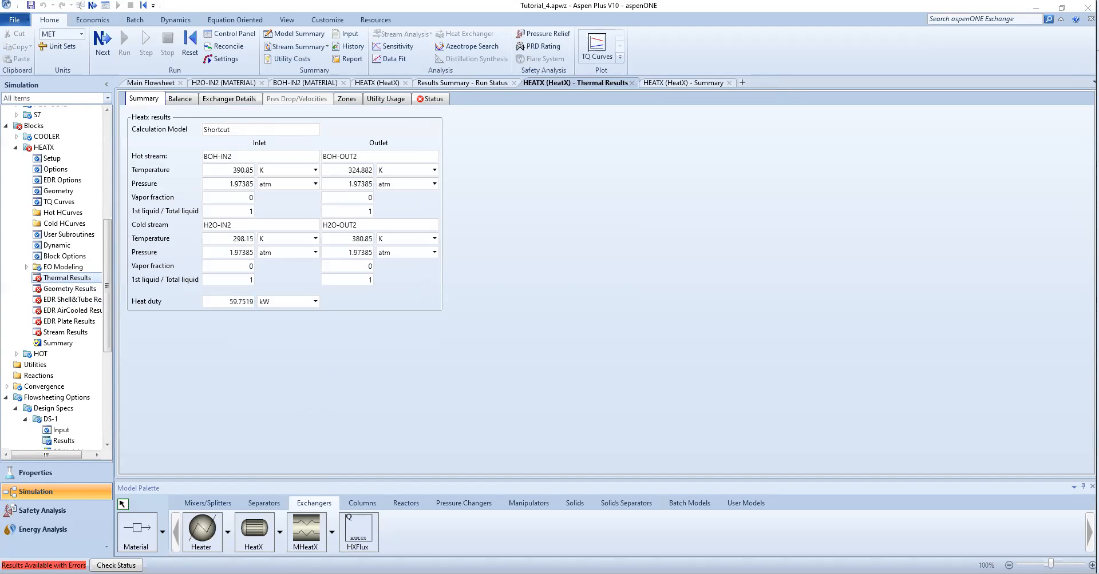
Switch to the tutorial PDF in Adobe Acrobat Reader and highlight the sentence about overriding the minimum temperature approach with Allow temperature crossovers.
{"action": "key", "text": "alt+Tab"}
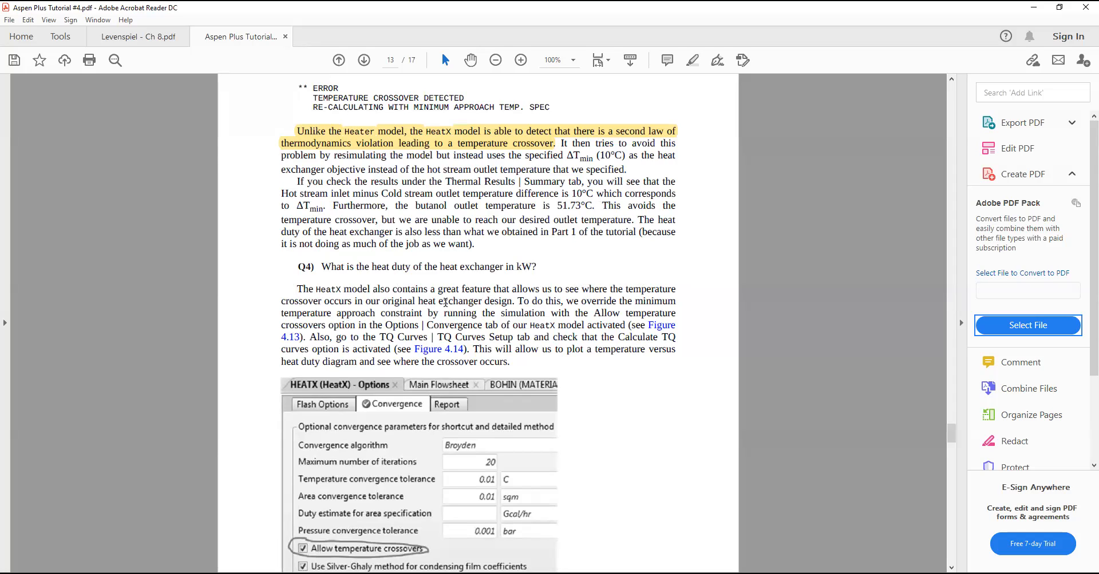
{"action": "scroll", "coordinate": [616, 310], "scroll_direction": "down", "scroll_amount": 1}
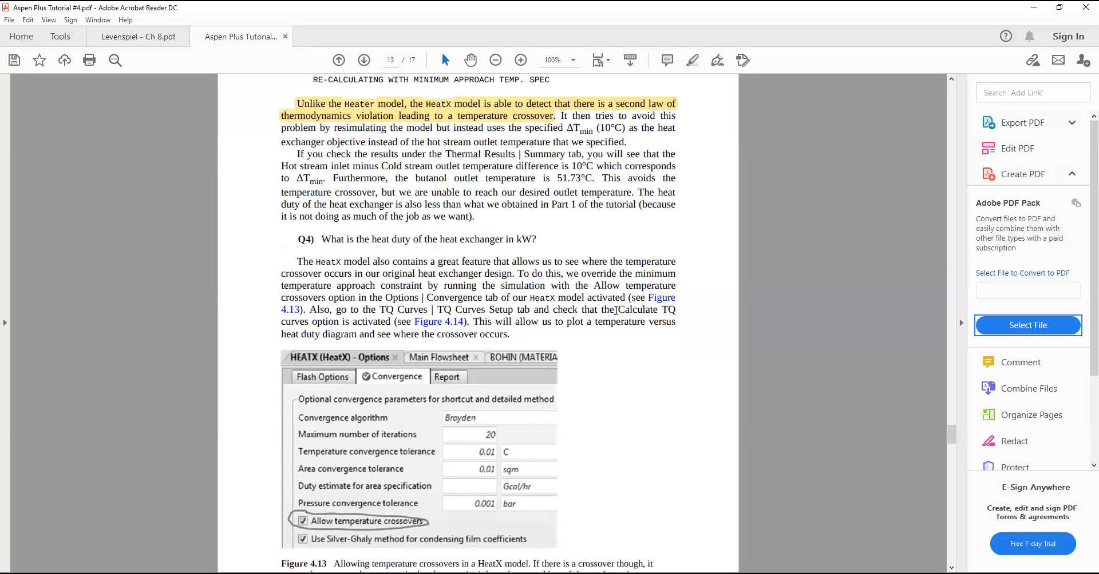
{"action": "scroll", "coordinate": [616, 309], "scroll_direction": "down", "scroll_amount": 2}
{"action": "left_click_drag", "start_coordinate": [519, 217], "coordinate": [494, 230]}
{"action": "left_click_drag", "start_coordinate": [391, 241], "coordinate": [625, 242]}
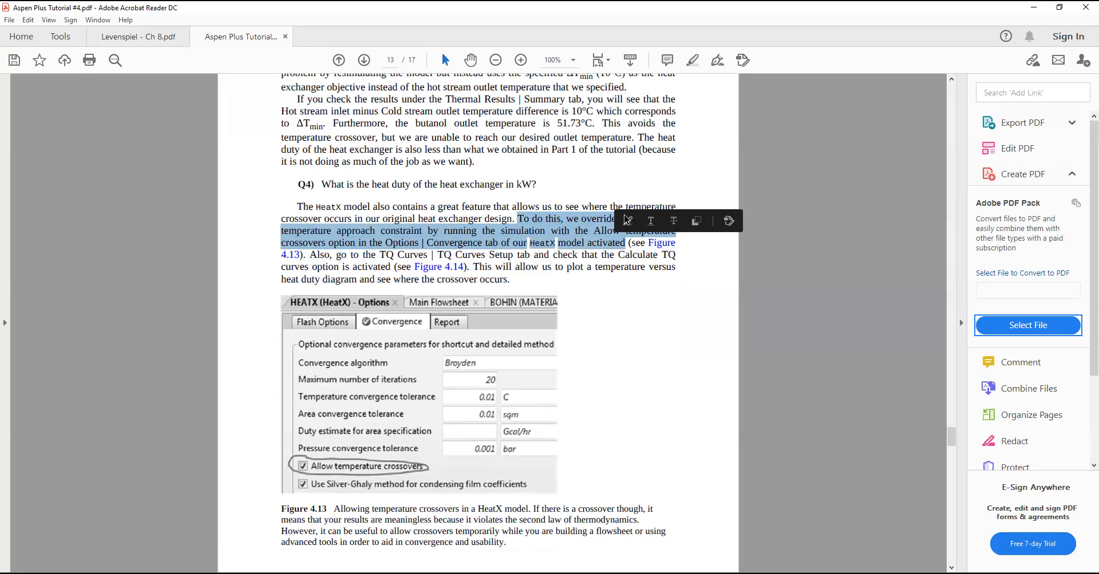
{"action": "left_click", "coordinate": [694, 64]}
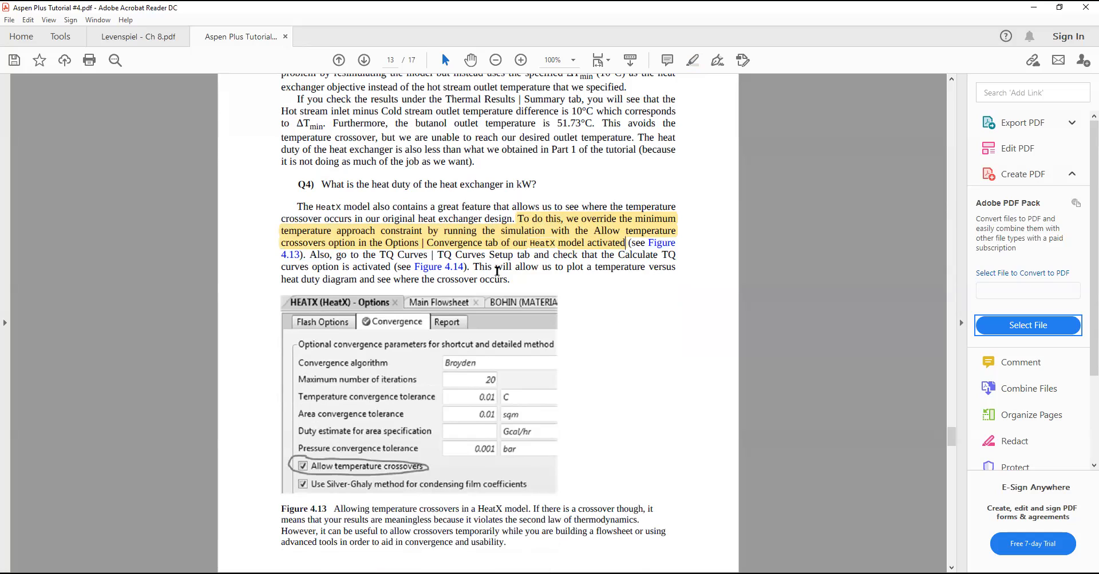
Highlight the phrase "us to plot a temperature versus heat duty diagram" in the tutorial PDF.
{"action": "scroll", "coordinate": [701, 407], "scroll_direction": "down", "scroll_amount": 3}
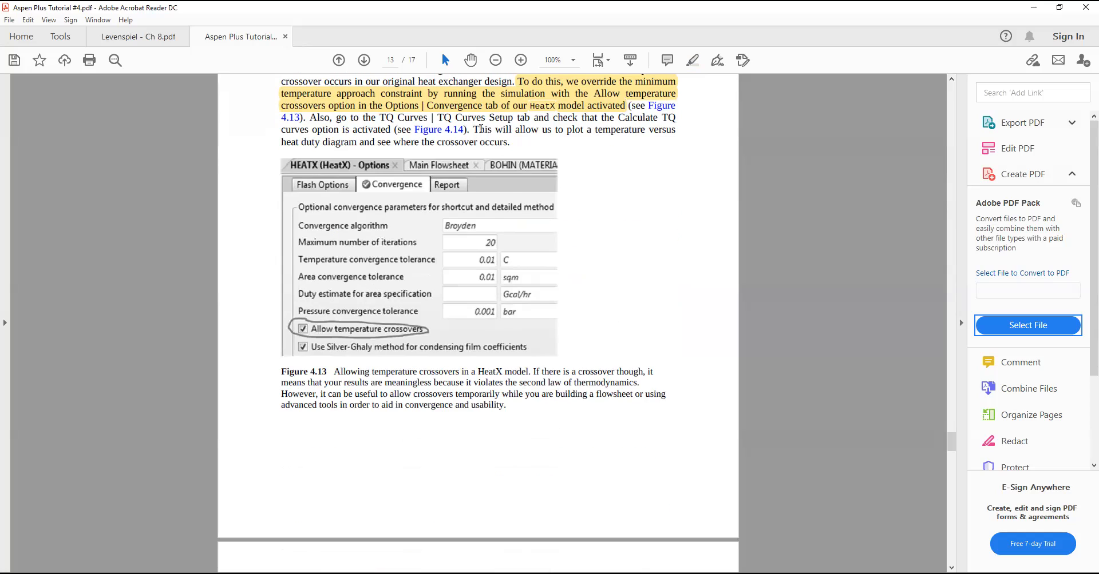
{"action": "left_click_drag", "start_coordinate": [545, 129], "coordinate": [359, 158]}
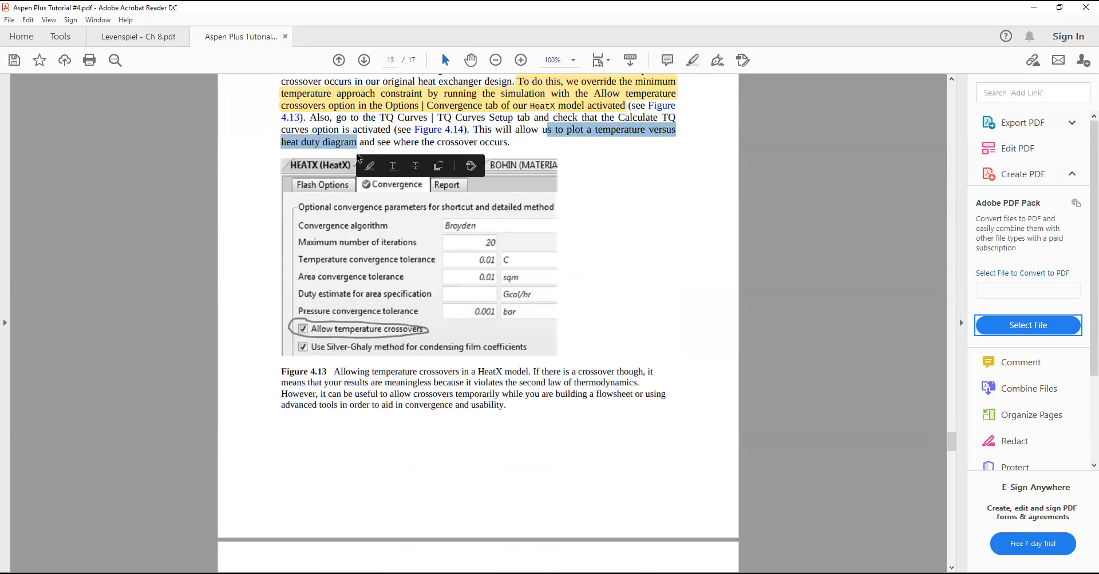
{"action": "left_click", "coordinate": [691, 60]}
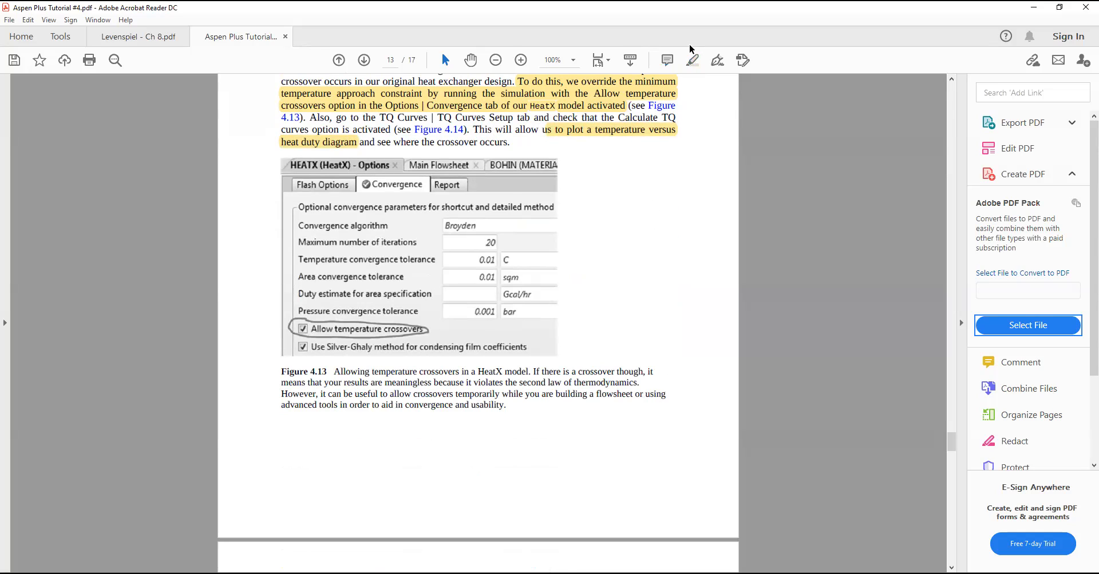
Switch back to Aspen Plus and close all open stream, block and results forms, keeping only the main flowsheet.
{"action": "key", "text": "alt+Tab"}
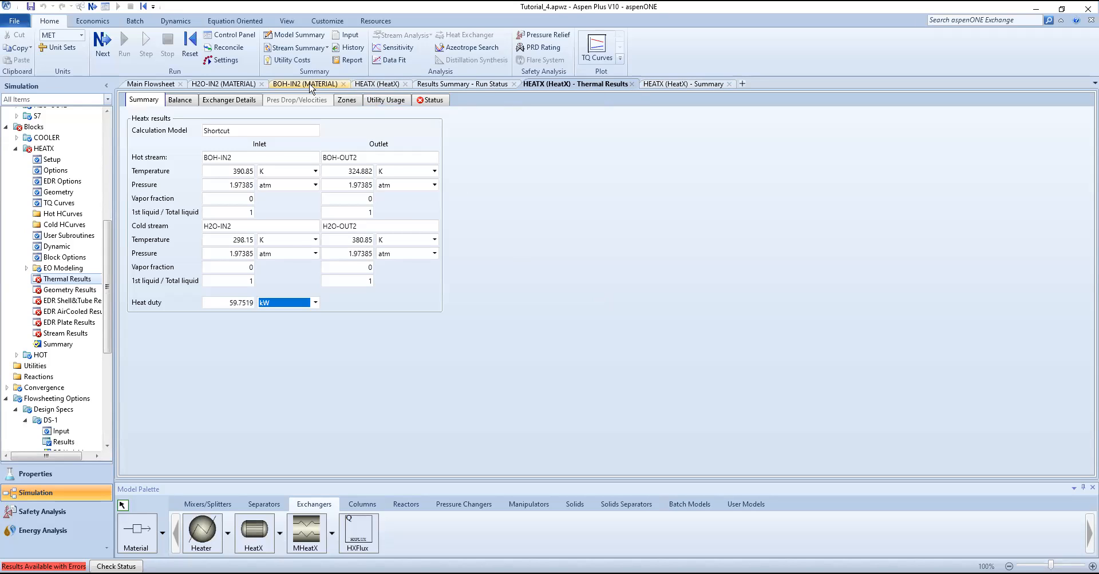
{"action": "left_click", "coordinate": [262, 84]}
{"action": "left_click", "coordinate": [262, 84]}
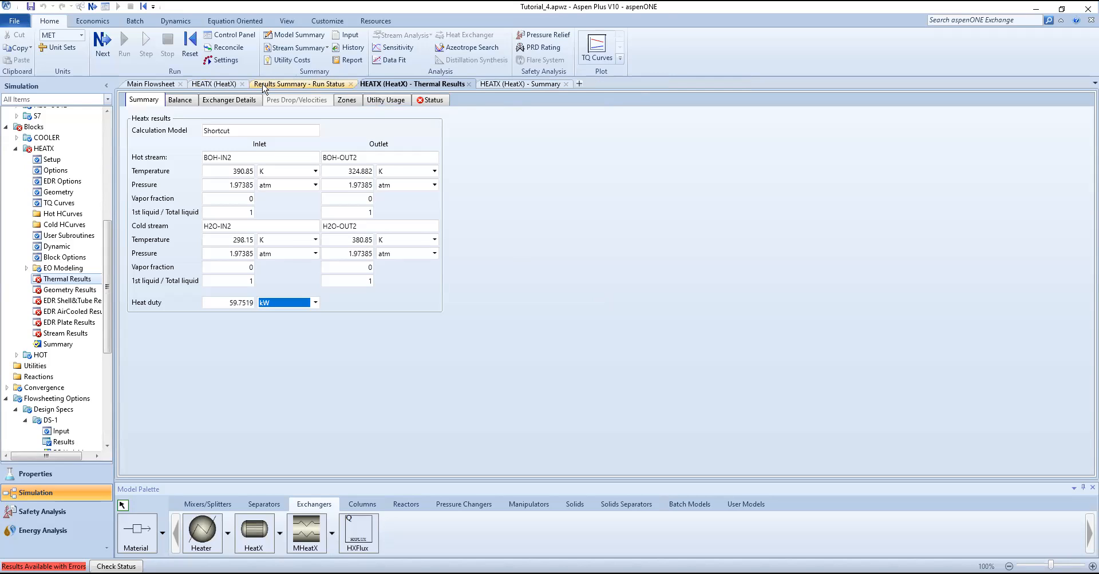
{"action": "left_click", "coordinate": [251, 85]}
{"action": "left_click", "coordinate": [242, 84]}
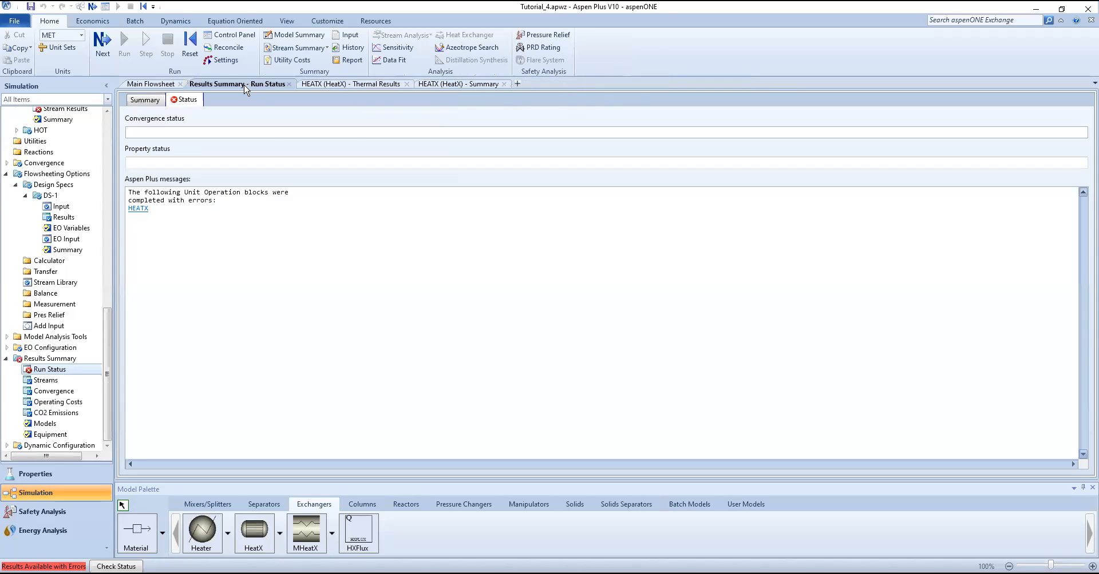
{"action": "left_click", "coordinate": [289, 84]}
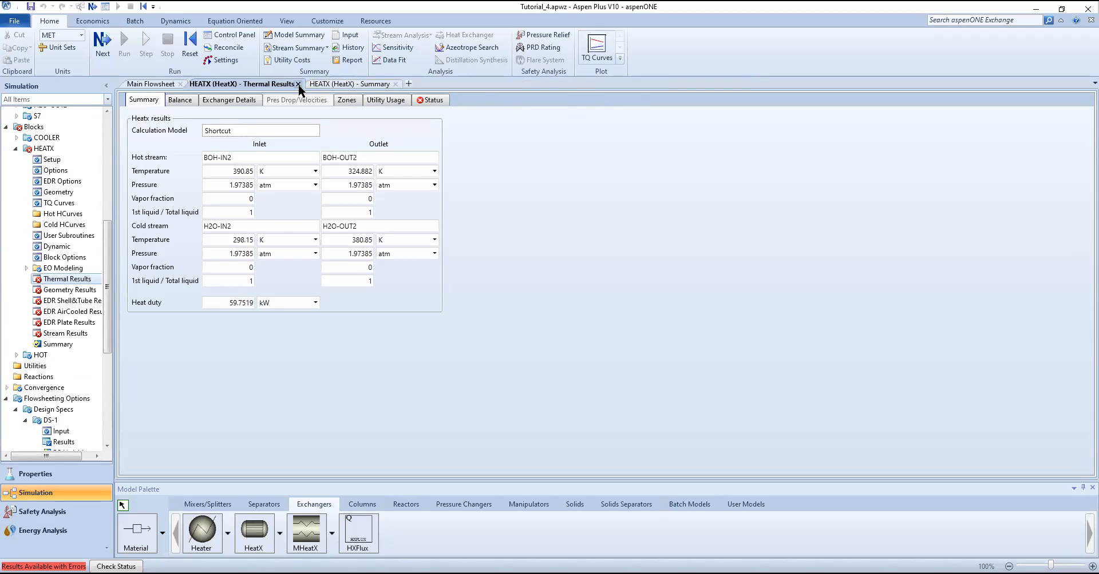
{"action": "left_click", "coordinate": [298, 84]}
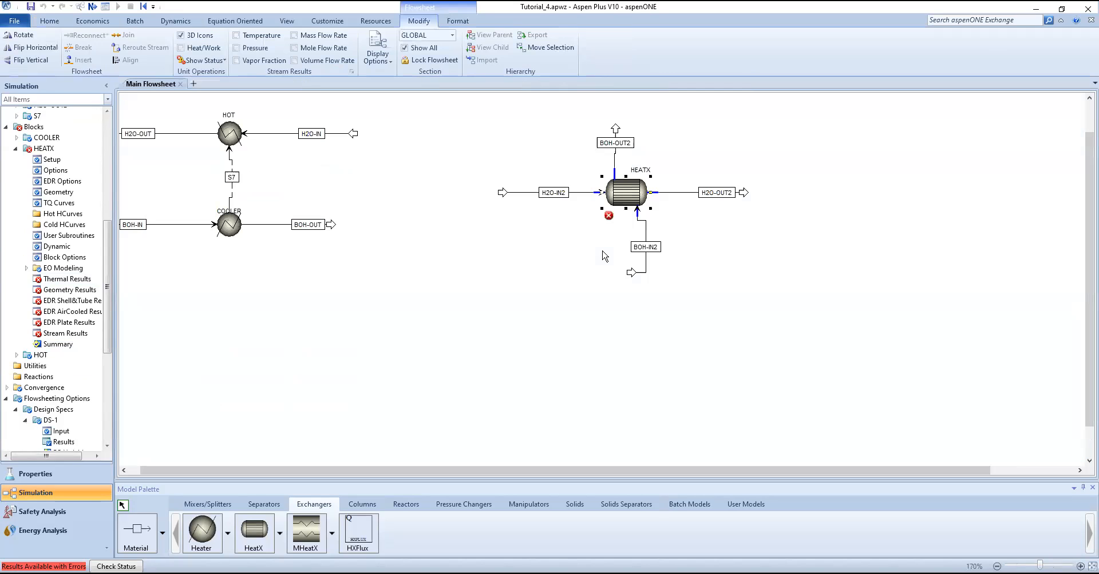
Open the HEATX block from the flowsheet and enable Allow temperature crossovers in its convergence options.
{"action": "double_click", "coordinate": [623, 186]}
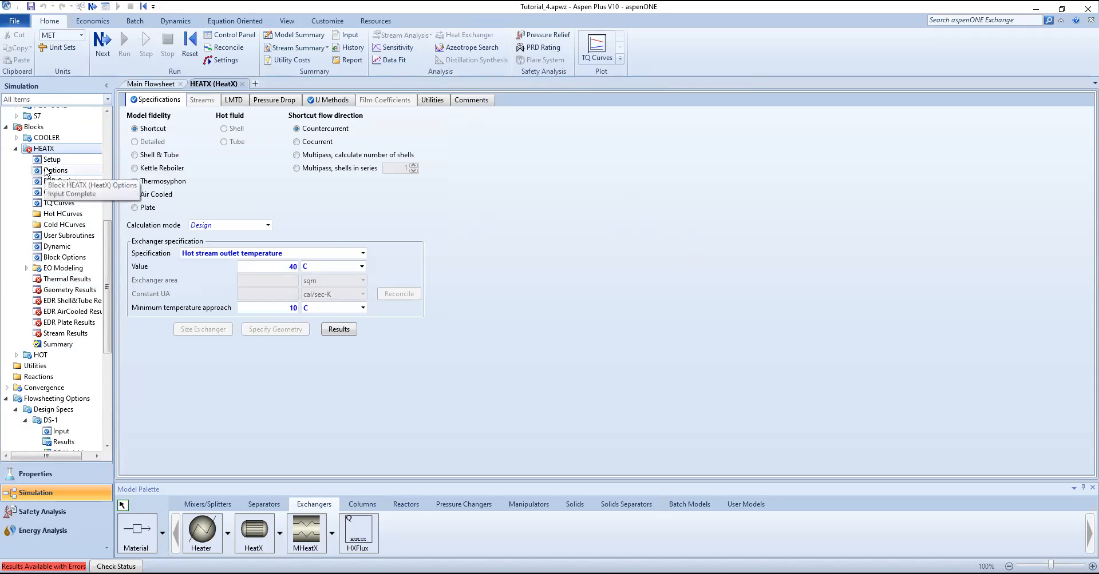
{"action": "left_click", "coordinate": [7, 388]}
{"action": "left_click", "coordinate": [7, 388]}
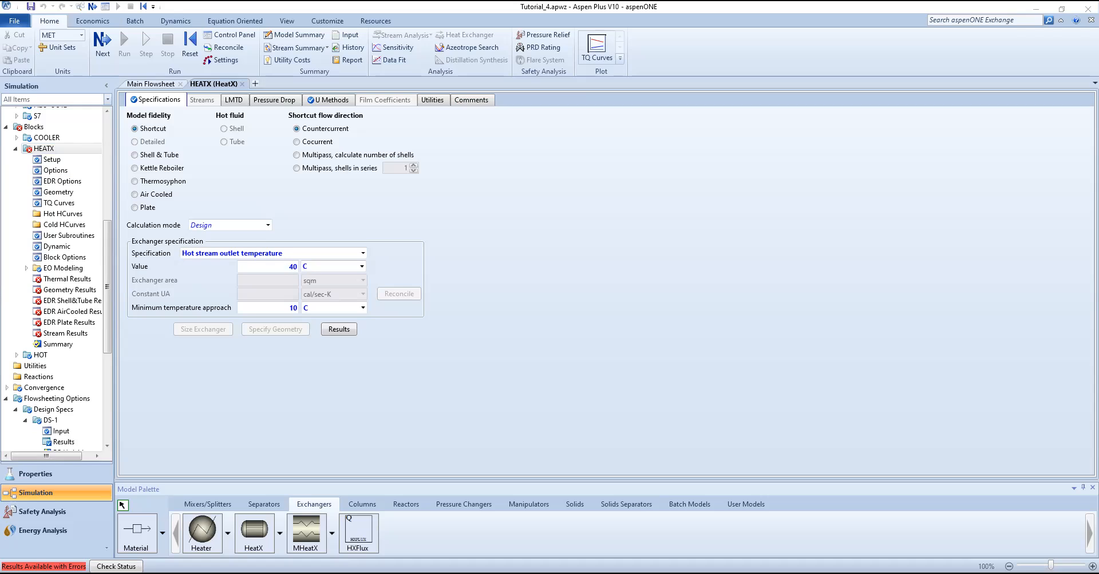
{"action": "left_click", "coordinate": [61, 170]}
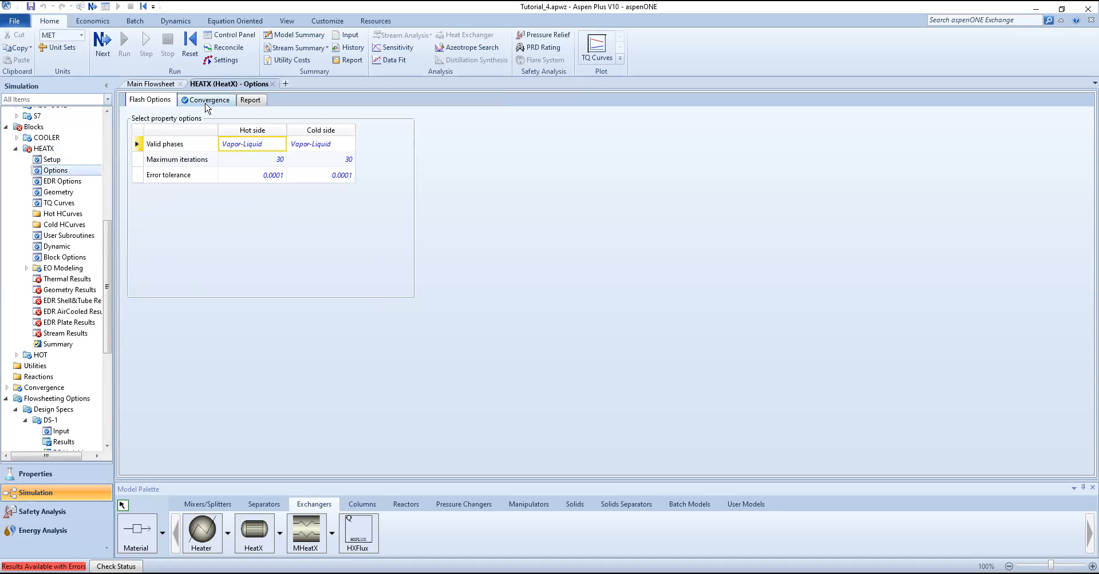
{"action": "left_click", "coordinate": [207, 103]}
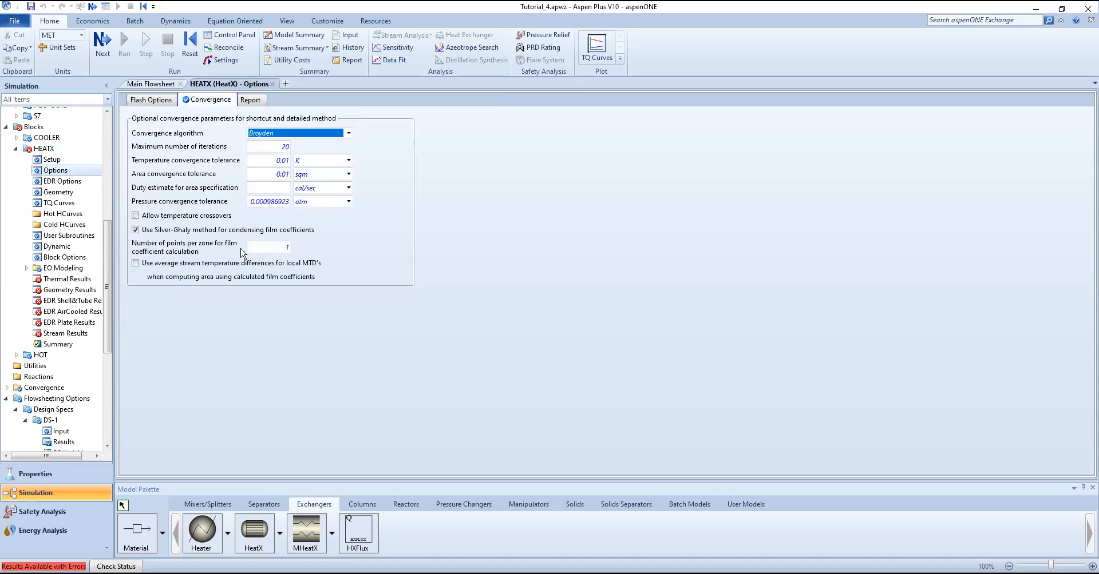
{"action": "left_click", "coordinate": [136, 218]}
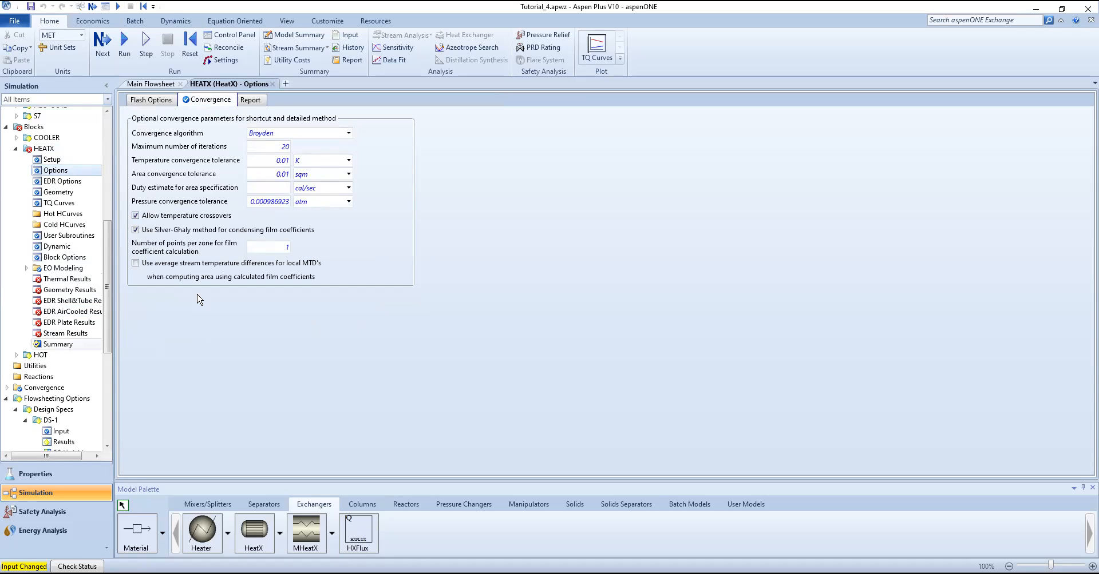
Rerun the simulation with crossovers allowed, display the Run-Status results form and open the HEATX block's status messages.
{"action": "left_click", "coordinate": [125, 46]}
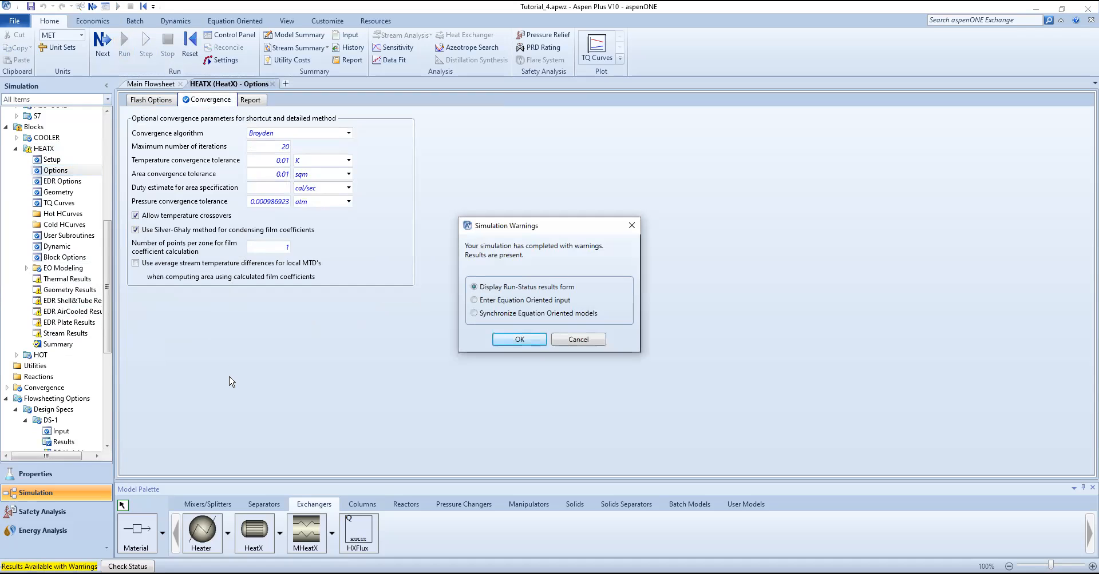
{"action": "left_click", "coordinate": [519, 340]}
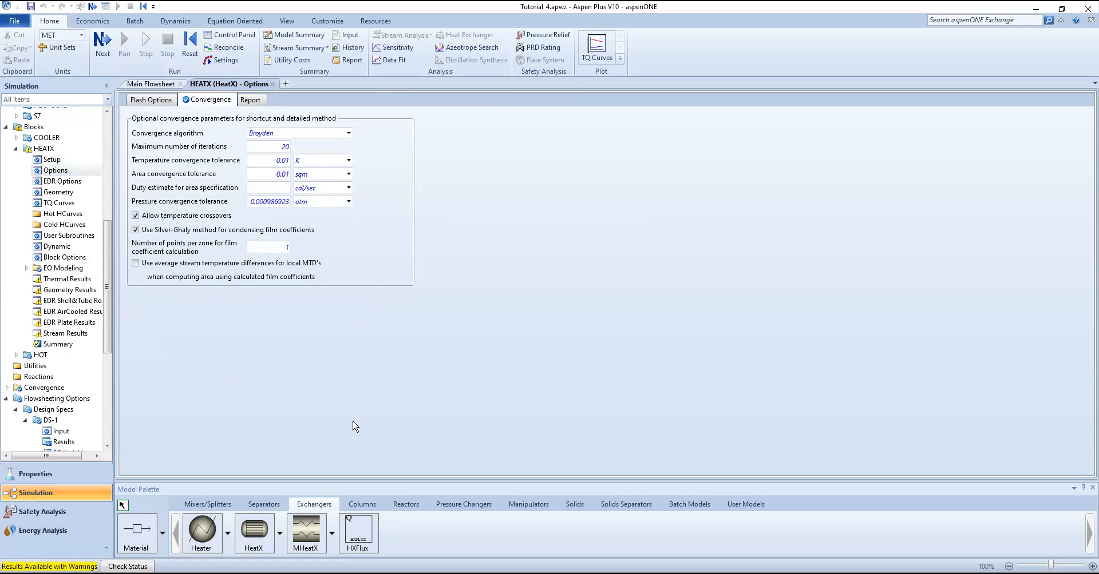
{"action": "left_click", "coordinate": [187, 100]}
{"action": "left_click", "coordinate": [136, 209]}
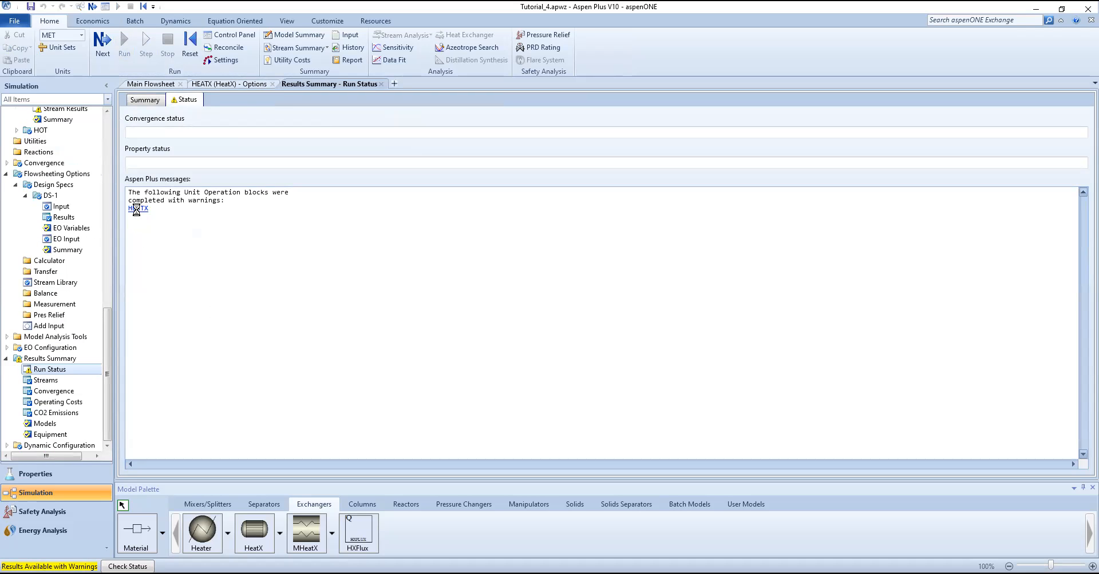
{"action": "left_click", "coordinate": [137, 209]}
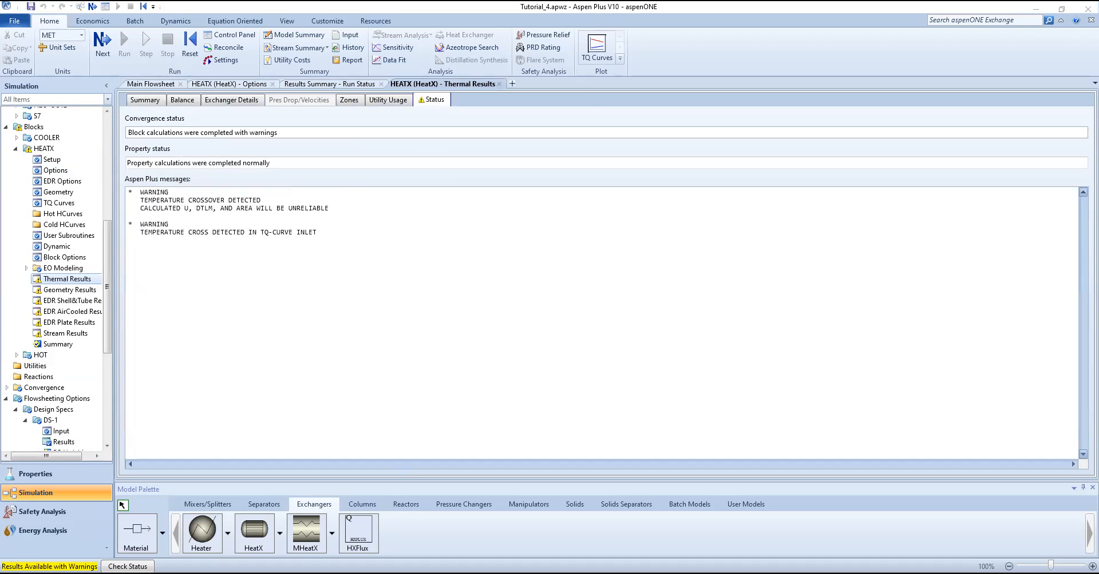
Plot the HEATX block's TQ curves with temperature in C and duty in kW, examine where the curves cross, and close the plot.
{"action": "left_click", "coordinate": [595, 50]}
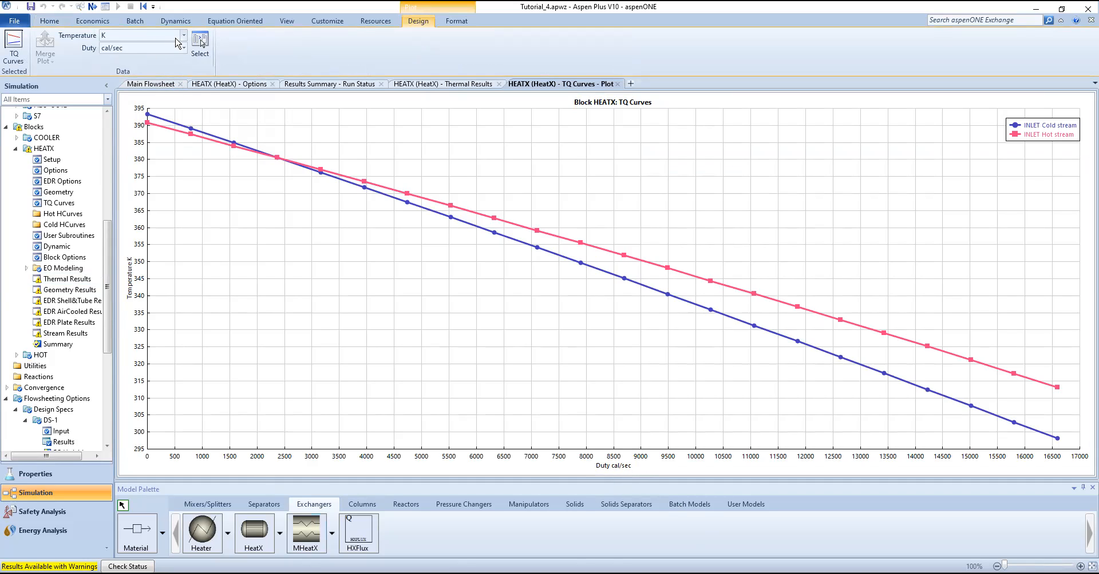
{"action": "left_click", "coordinate": [185, 36]}
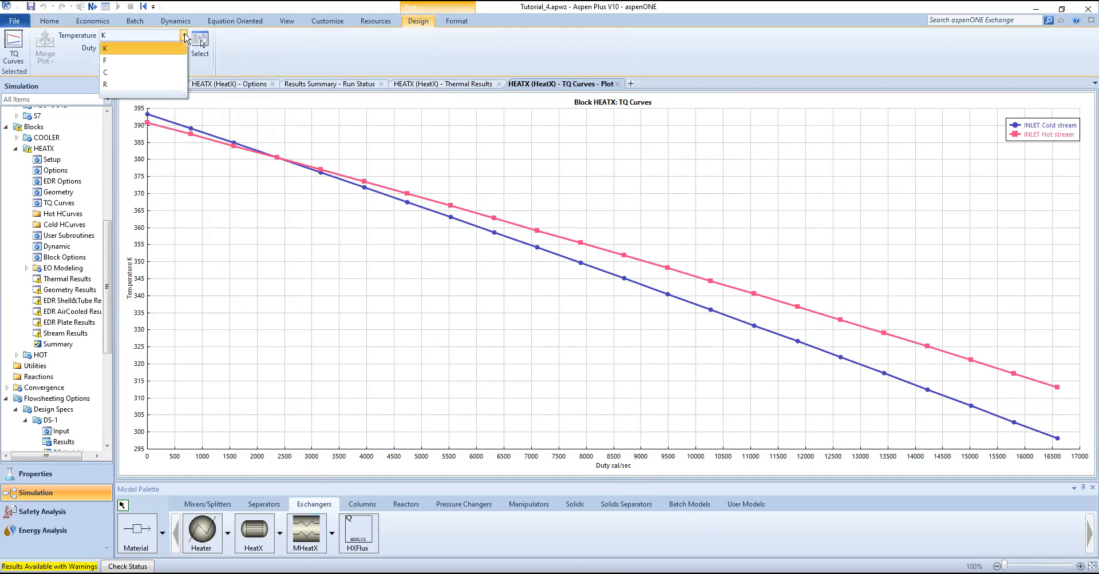
{"action": "left_click", "coordinate": [146, 74]}
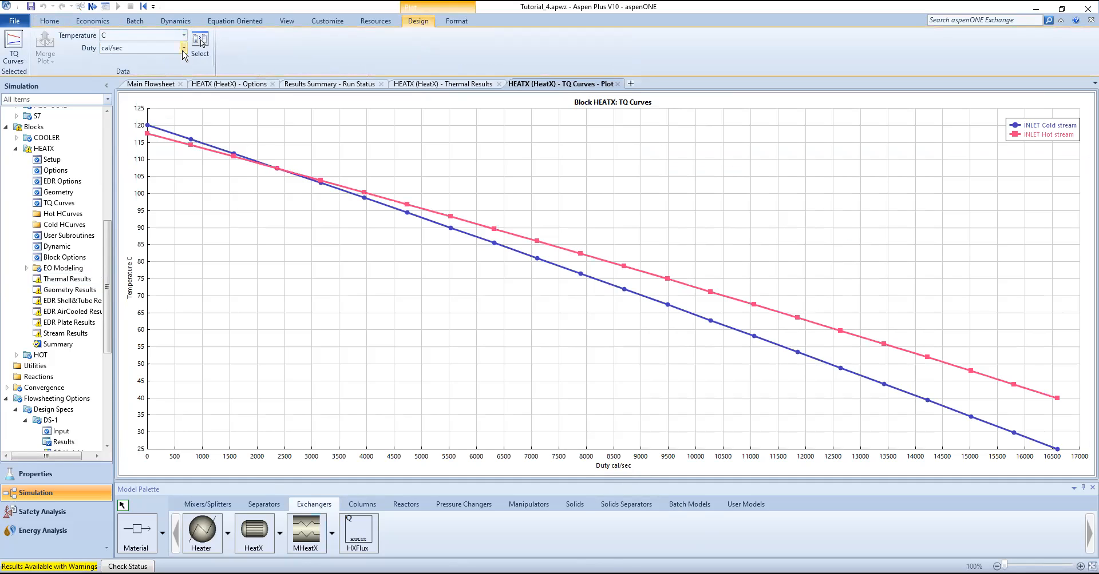
{"action": "left_click", "coordinate": [183, 49]}
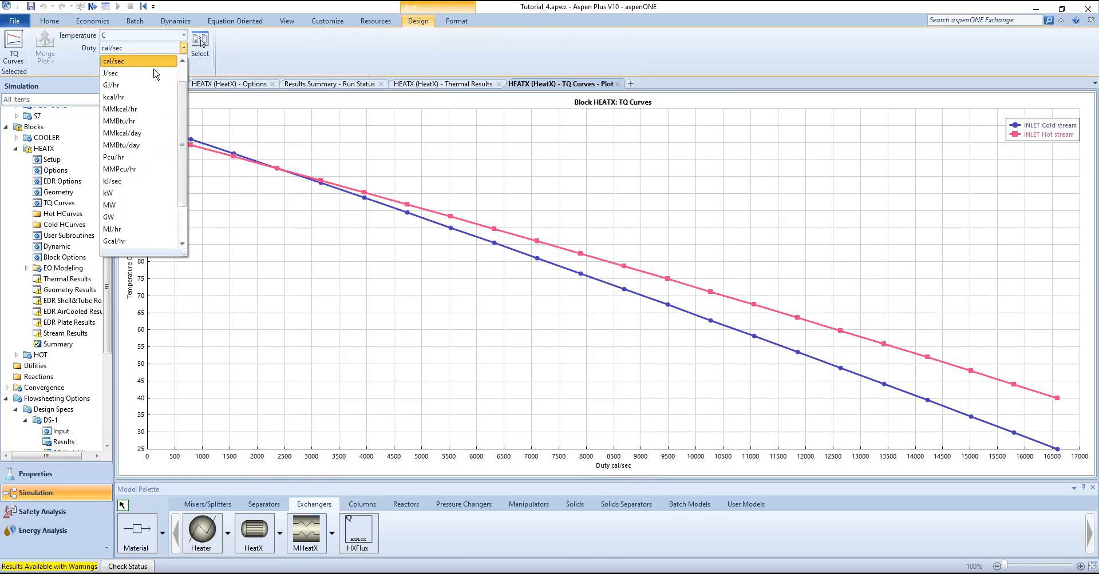
{"action": "left_click", "coordinate": [131, 201]}
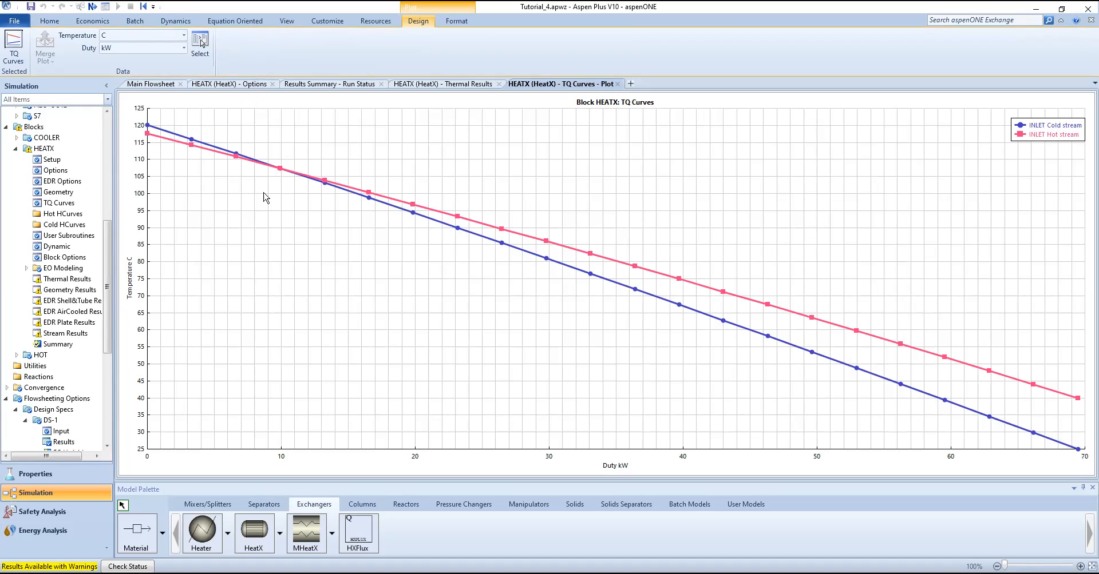
{"action": "mouse_move", "coordinate": [279, 169]}
{"action": "left_click", "coordinate": [617, 83]}
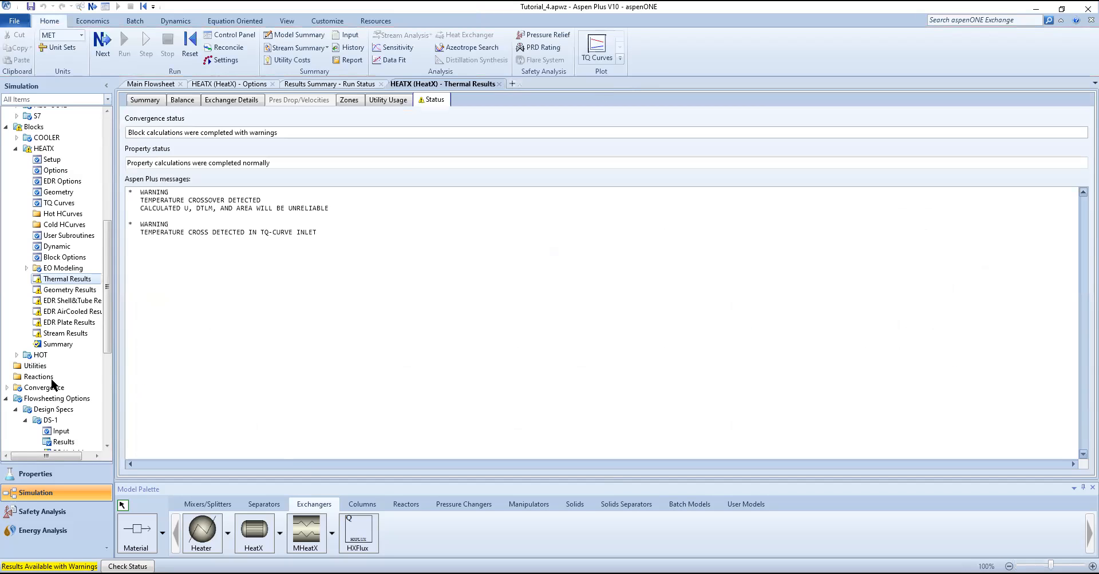
Review the input of design spec DS-1, close the HEATX thermal results form and return to the main flowsheet.
{"action": "scroll", "coordinate": [65, 421], "scroll_direction": "down", "scroll_amount": 3}
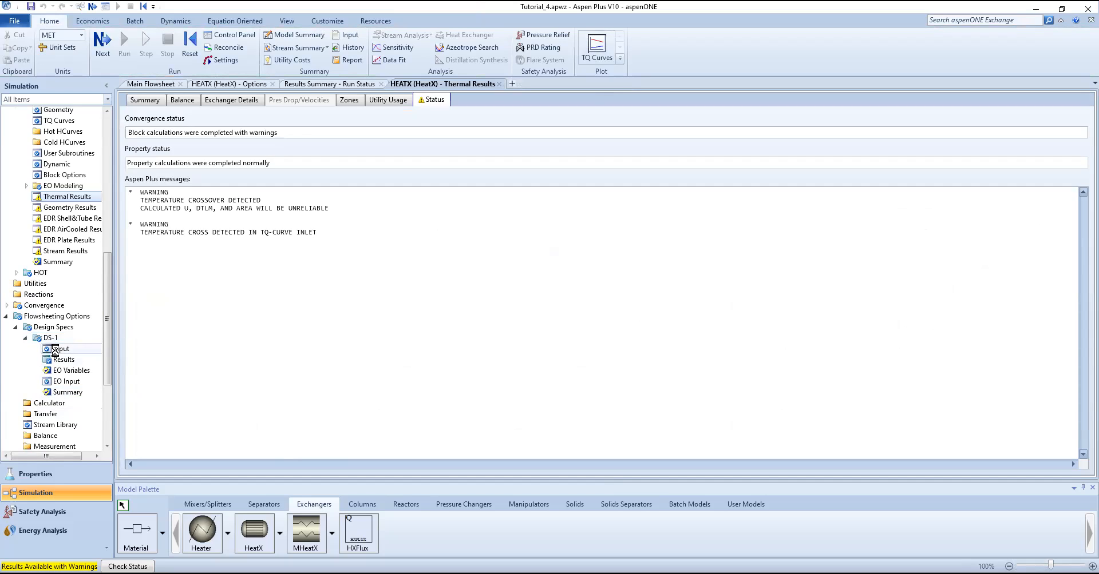
{"action": "left_click", "coordinate": [501, 84]}
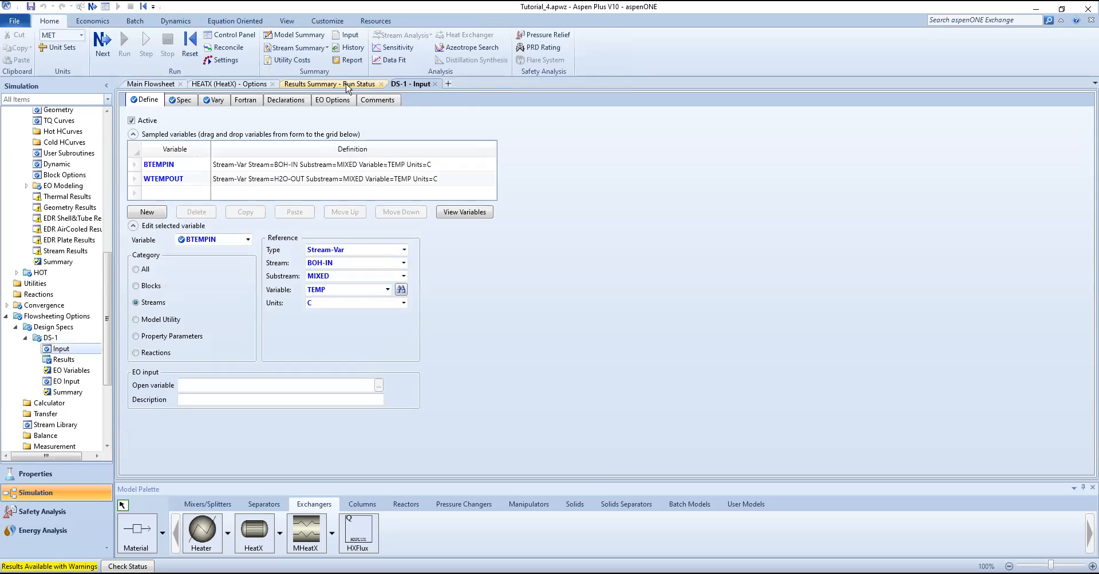
{"action": "left_click", "coordinate": [26, 338]}
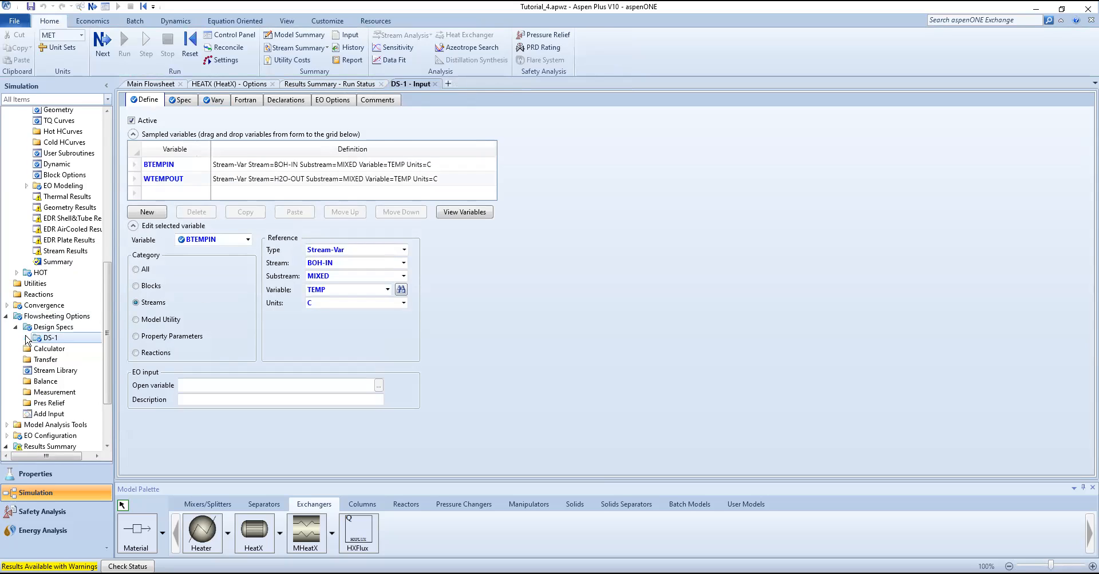
{"action": "left_click", "coordinate": [156, 84]}
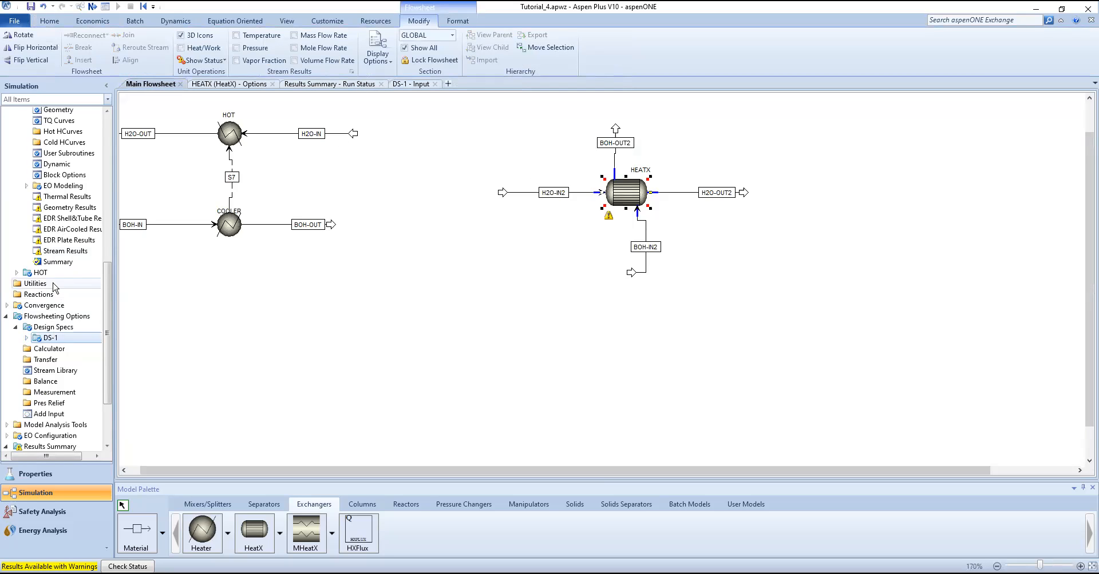
Open the HEATX block from the flowsheet and disable Allow temperature crossovers in its convergence options.
{"action": "scroll", "coordinate": [39, 196], "scroll_direction": "up", "scroll_amount": 3}
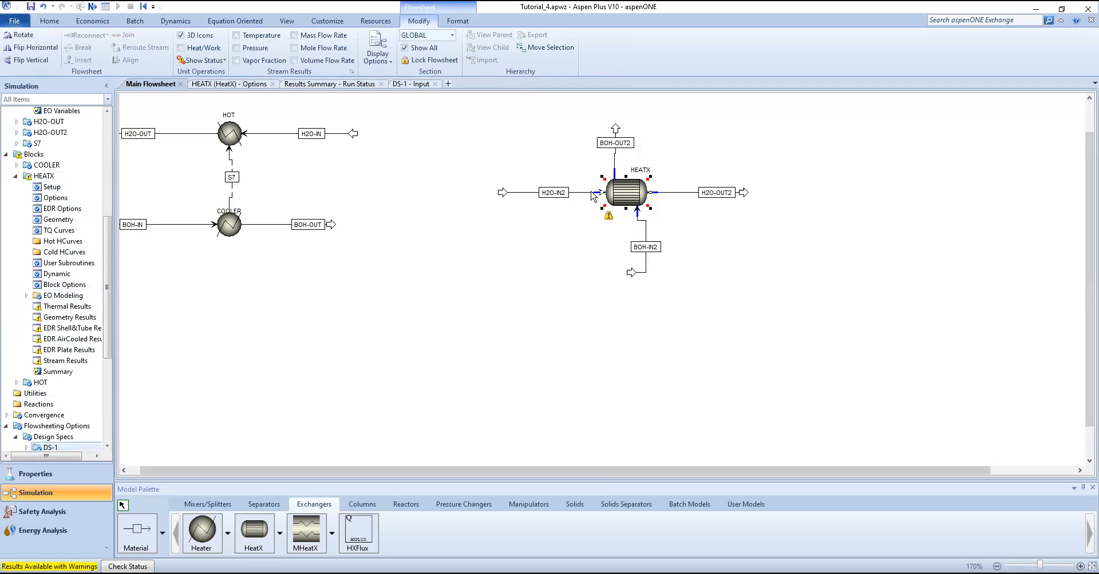
{"action": "double_click", "coordinate": [625, 188]}
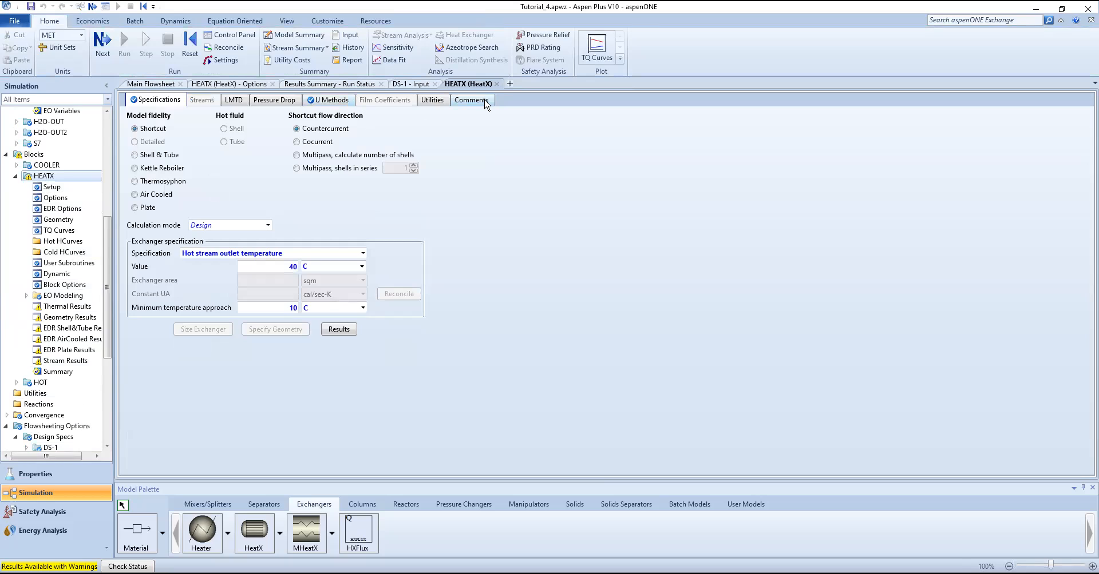
{"action": "left_click", "coordinate": [68, 197]}
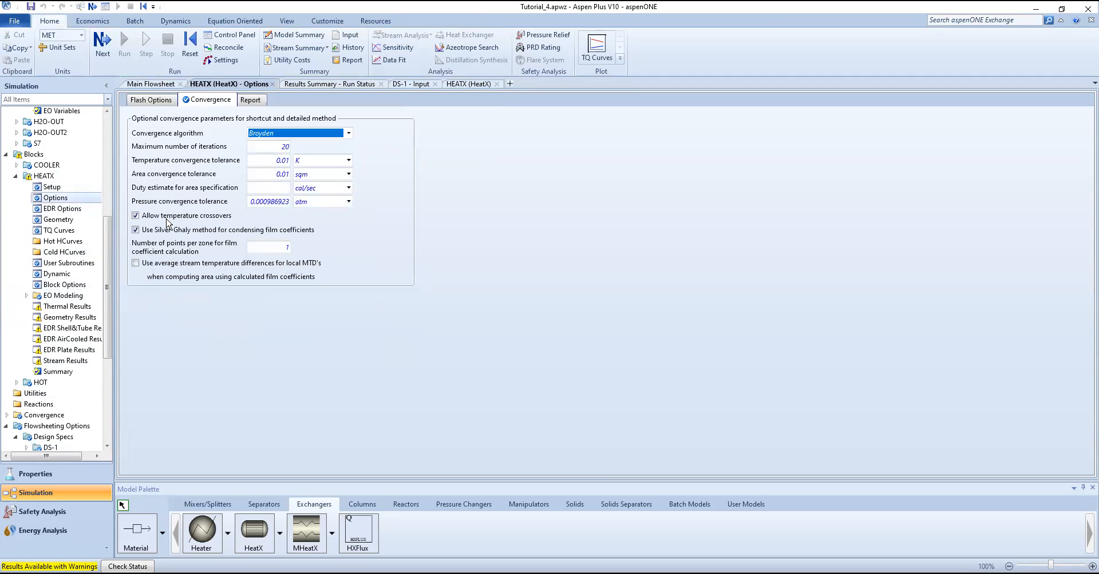
{"action": "left_click", "coordinate": [167, 218]}
{"action": "left_click", "coordinate": [168, 218]}
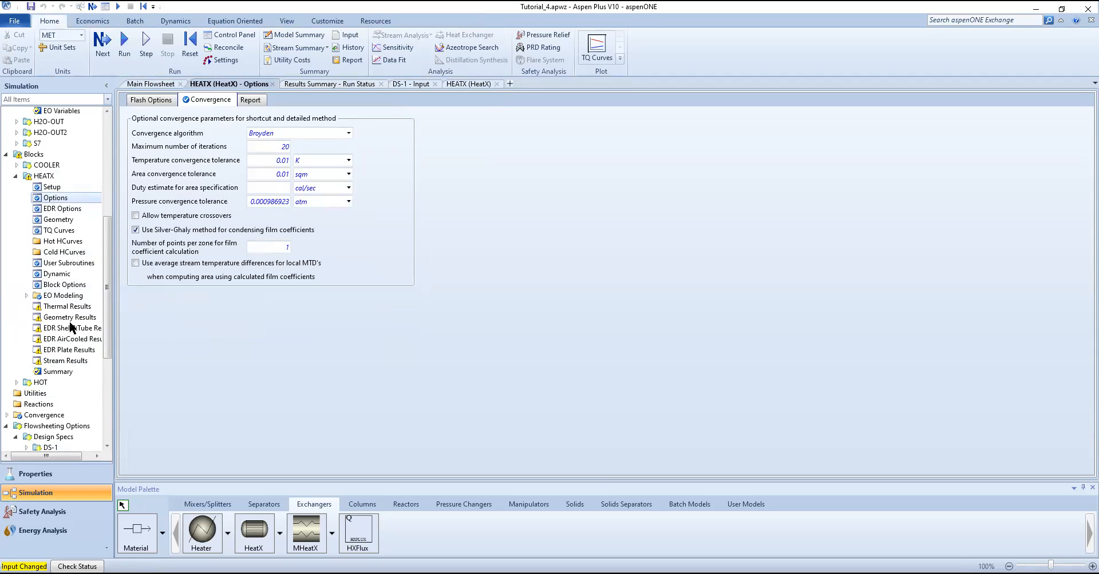
Open the list of design specs under the flowsheeting options.
{"action": "scroll", "coordinate": [46, 389], "scroll_direction": "down", "scroll_amount": 1}
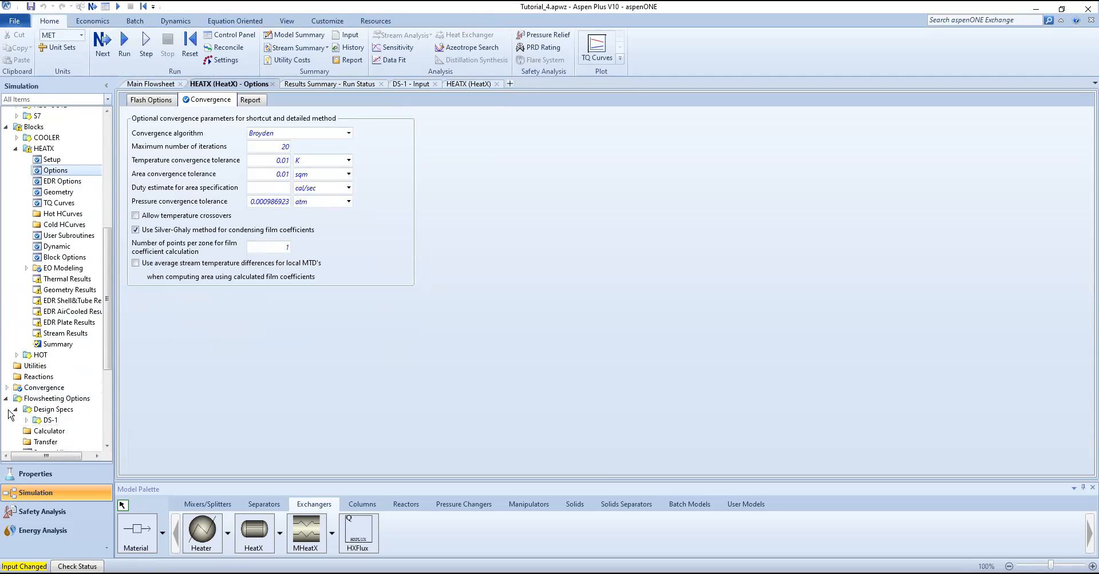
{"action": "left_click", "coordinate": [53, 410]}
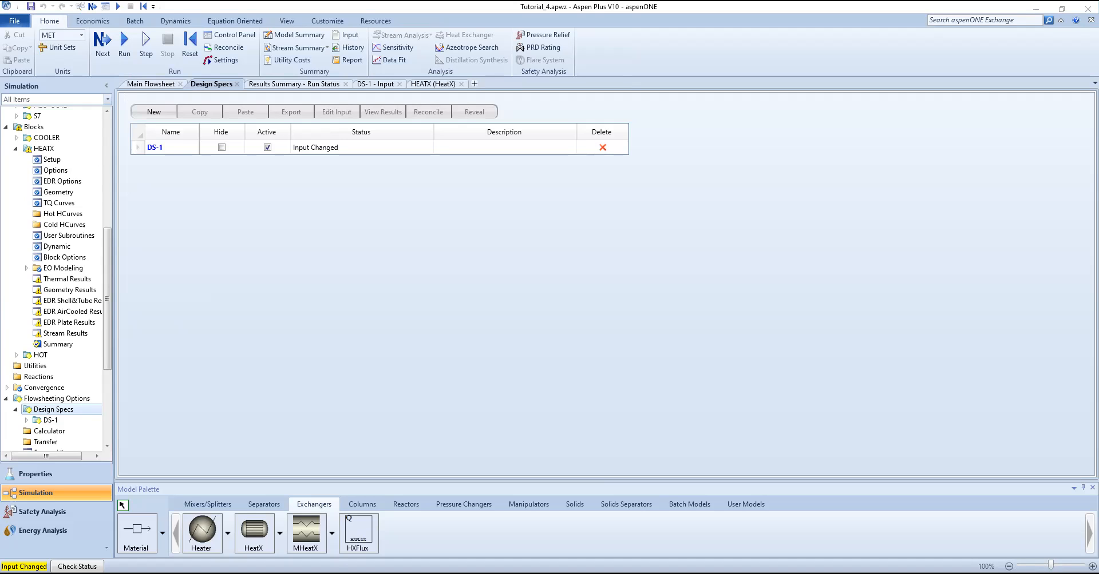
Try to duplicate design spec DS-1 by copying and pasting it within the Design Specs list.
{"action": "left_click", "coordinate": [207, 181]}
{"action": "left_click", "coordinate": [136, 147]}
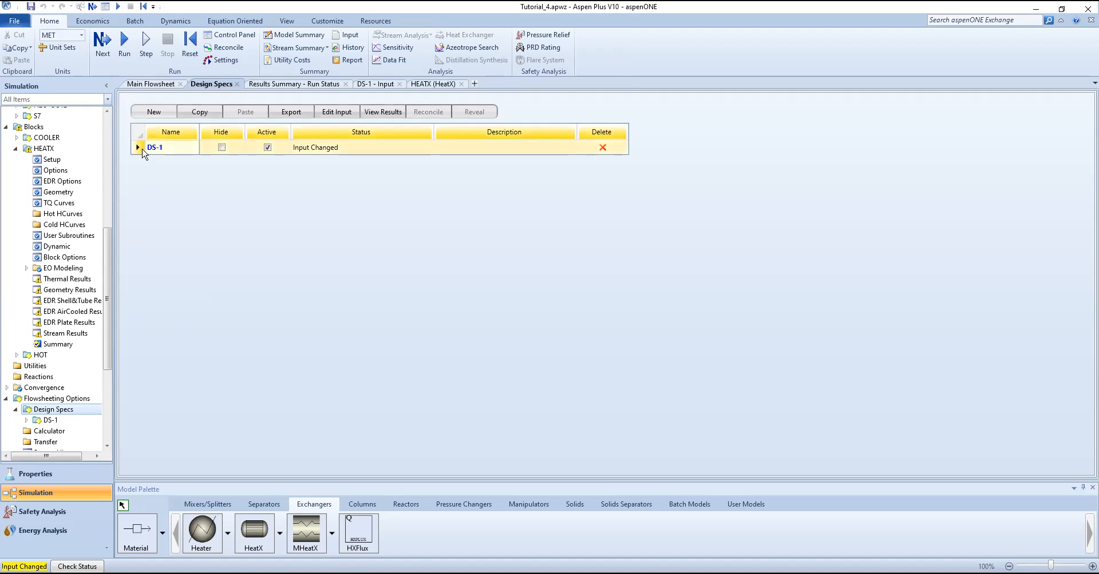
{"action": "left_click", "coordinate": [194, 114]}
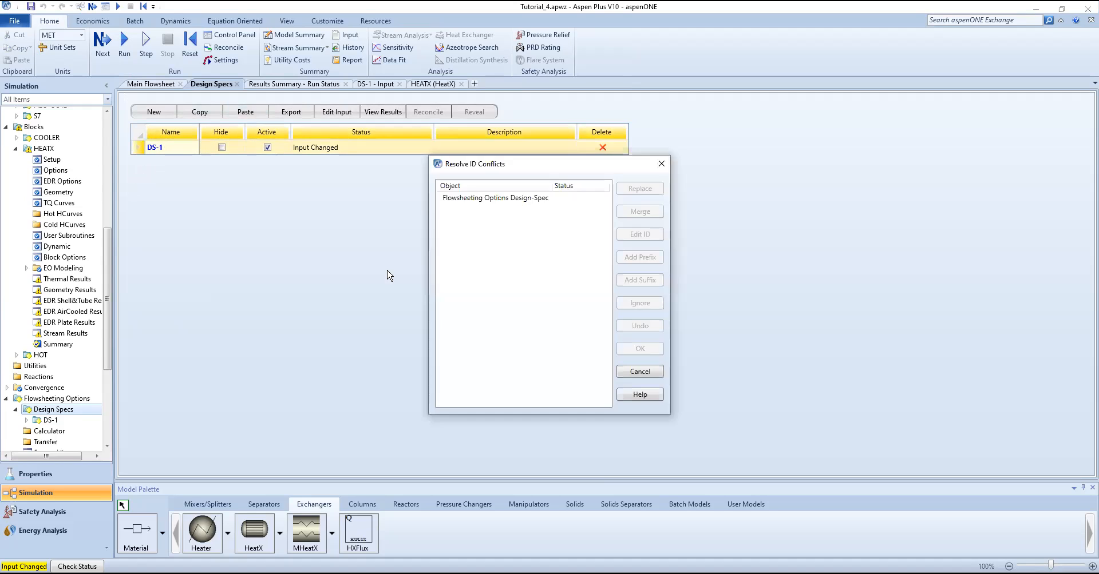
{"action": "left_click", "coordinate": [522, 199]}
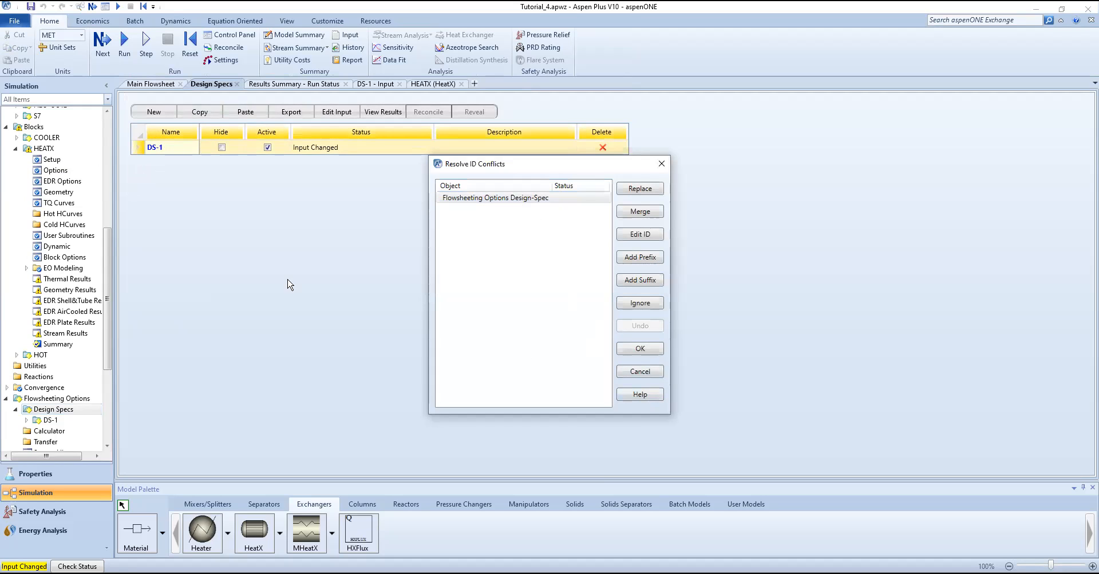
{"action": "left_click", "coordinate": [640, 371]}
{"action": "left_click", "coordinate": [40, 417]}
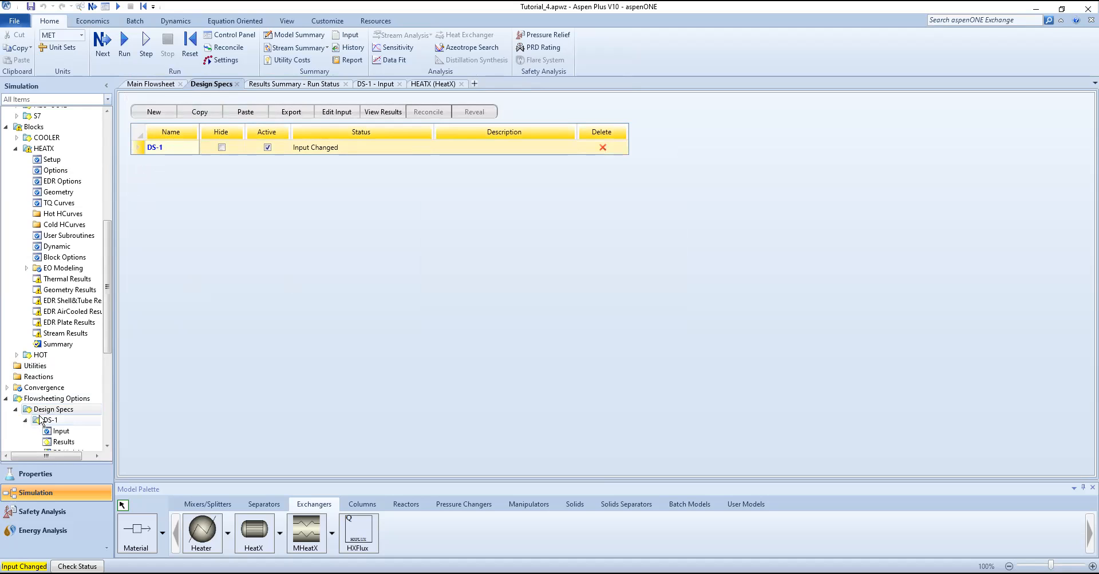
{"action": "right_click", "coordinate": [39, 413]}
{"action": "left_click", "coordinate": [339, 392]}
{"action": "scroll", "coordinate": [62, 404], "scroll_direction": "down", "scroll_amount": 3}
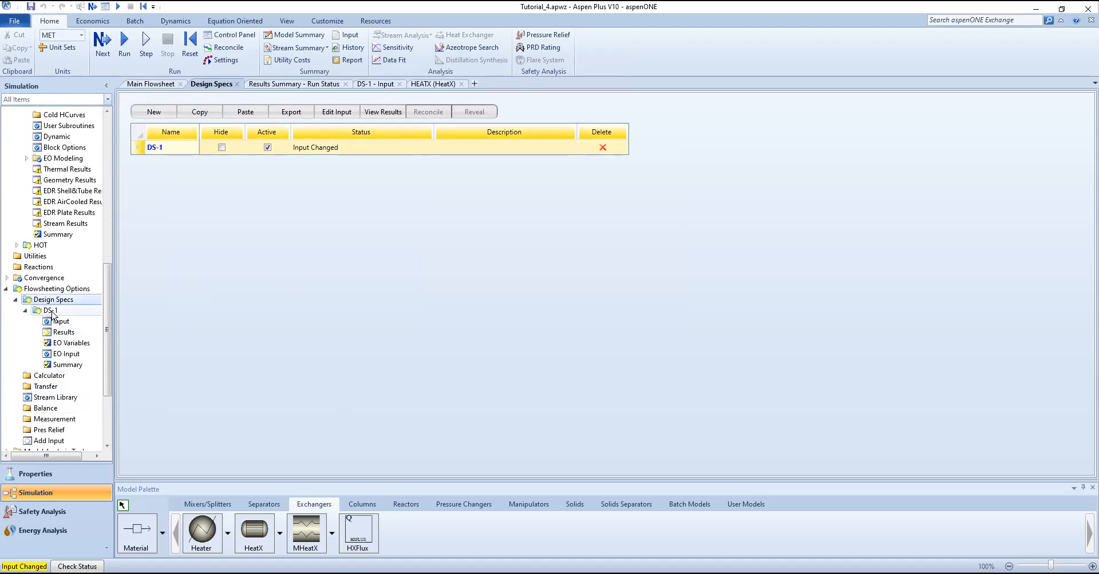
{"action": "right_click", "coordinate": [51, 314]}
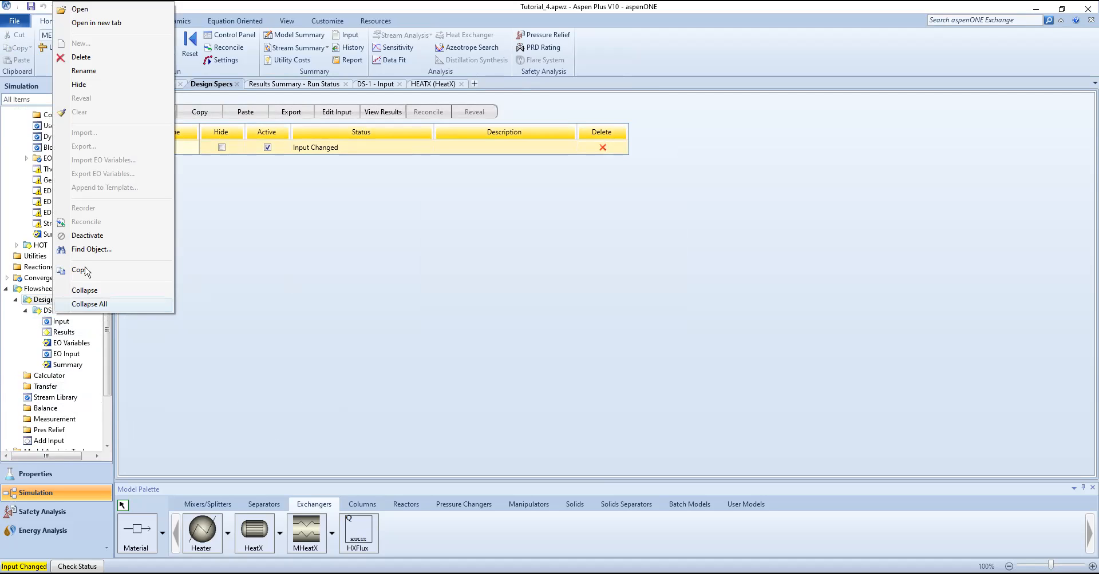
{"action": "left_click", "coordinate": [49, 311]}
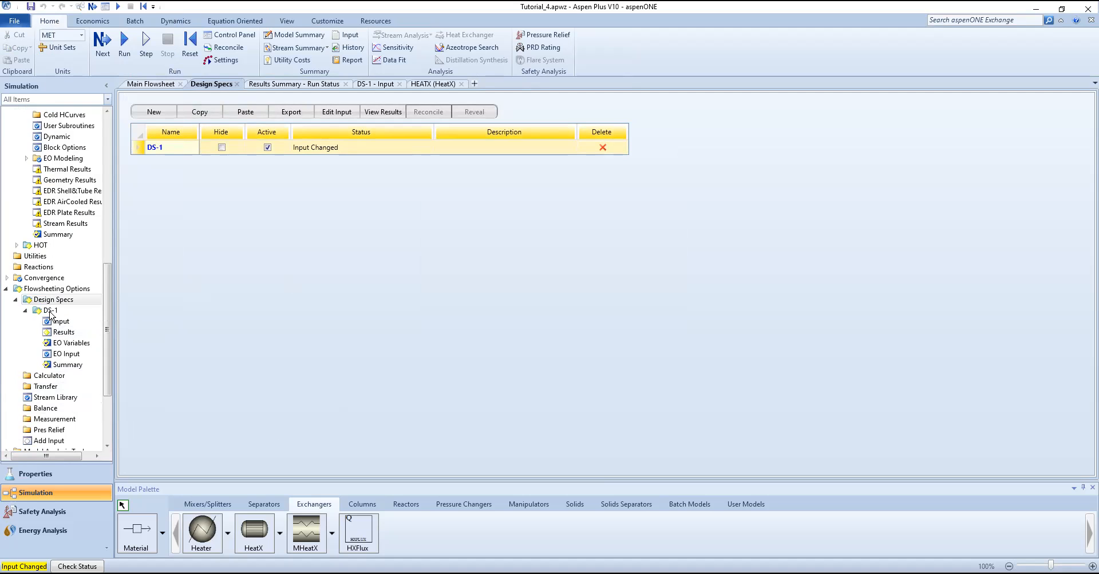
{"action": "double_click", "coordinate": [49, 312]}
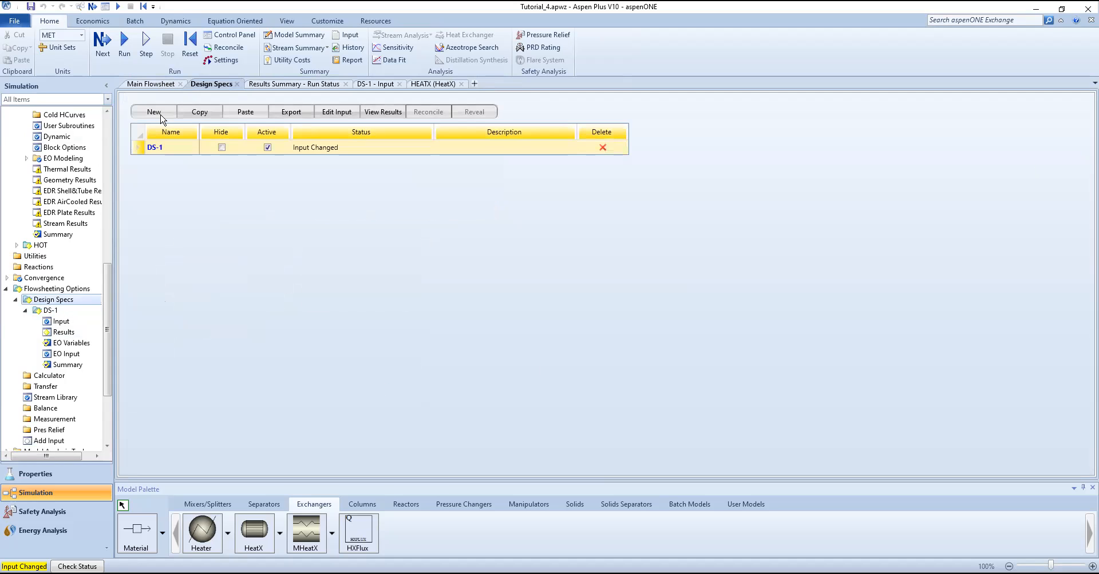
Create a new design spec DS-2 and add a sampled variable named BOHIN2 to it.
{"action": "left_click", "coordinate": [154, 112]}
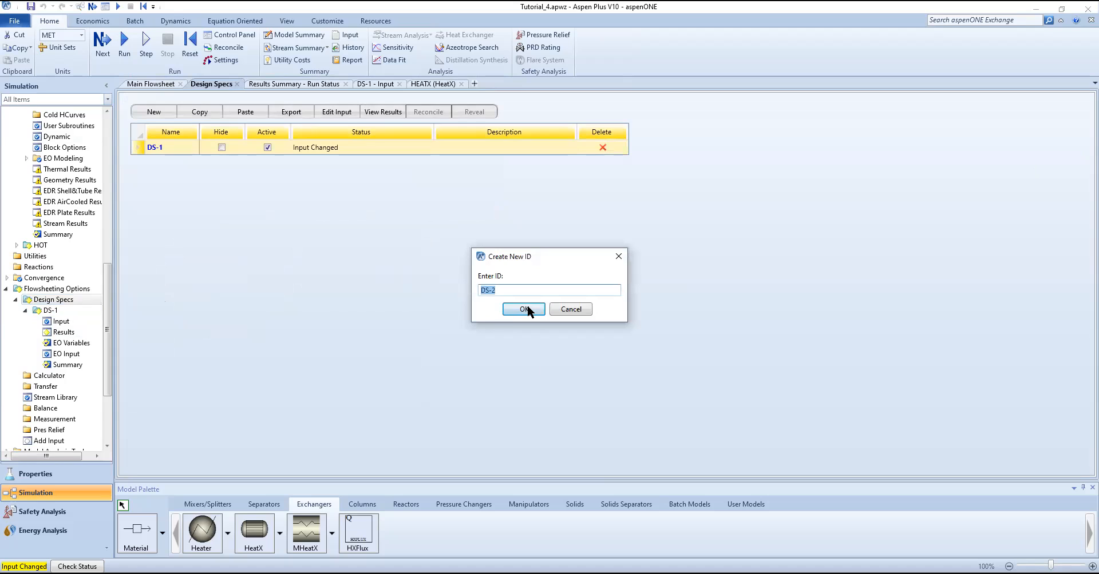
{"action": "left_click", "coordinate": [550, 309]}
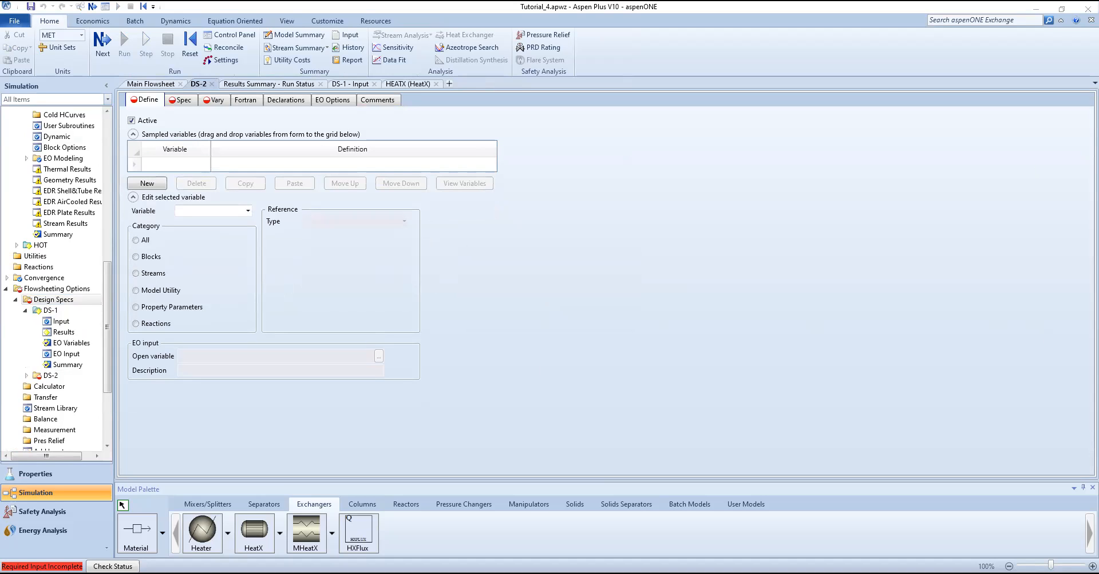
{"action": "left_click", "coordinate": [169, 167]}
{"action": "left_click", "coordinate": [248, 212]}
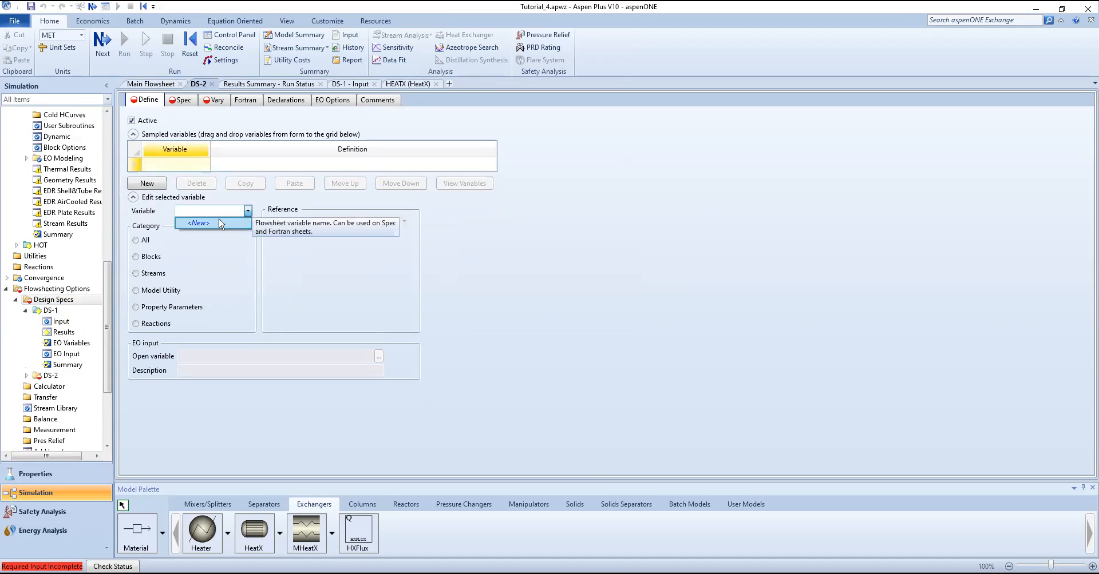
{"action": "left_click", "coordinate": [216, 224]}
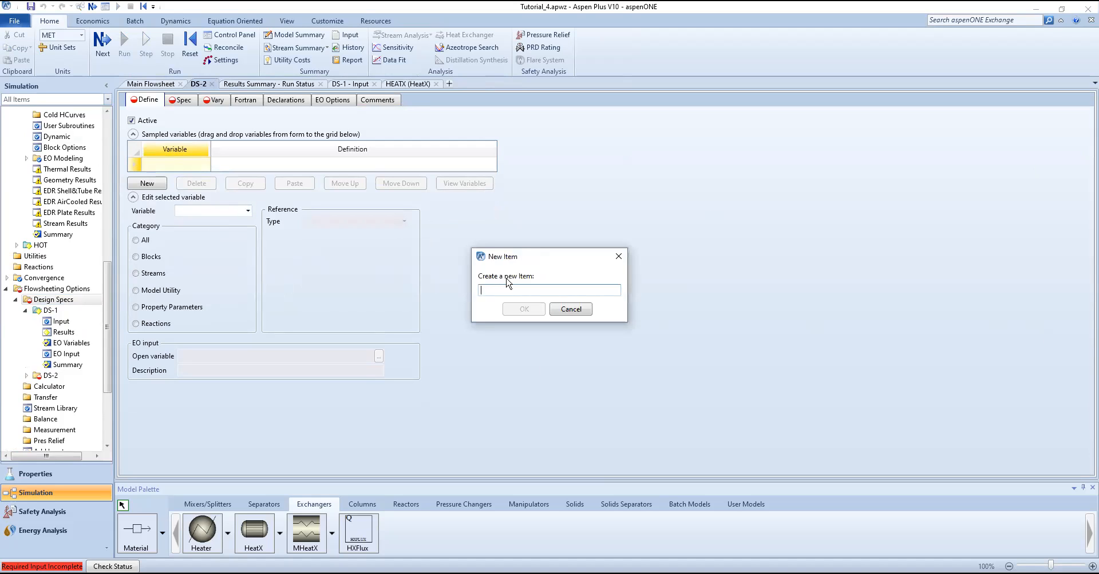
{"action": "type", "text": "BOHIN2"}
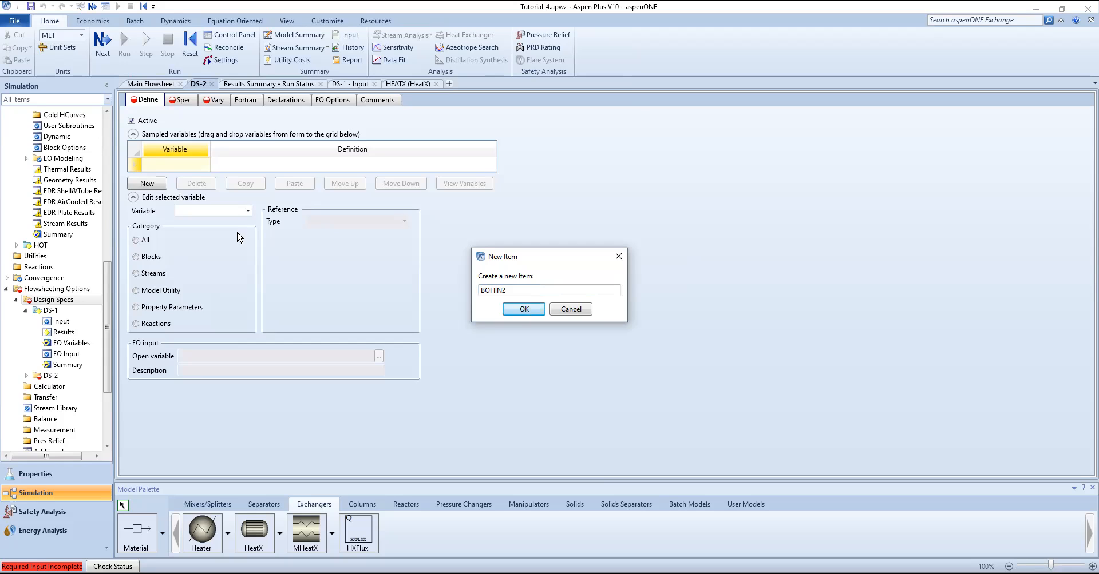
{"action": "left_click", "coordinate": [524, 310]}
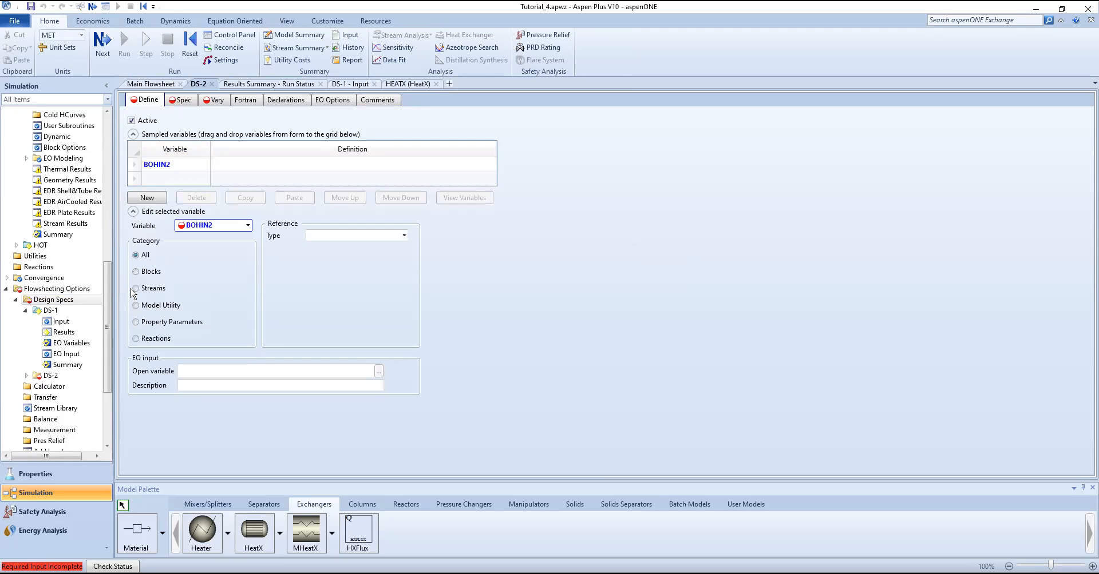
Define BOHIN2 as a Stream-Var reference to the temperature (TEMP) of stream BOH-IN2, in units of C.
{"action": "left_click", "coordinate": [136, 288]}
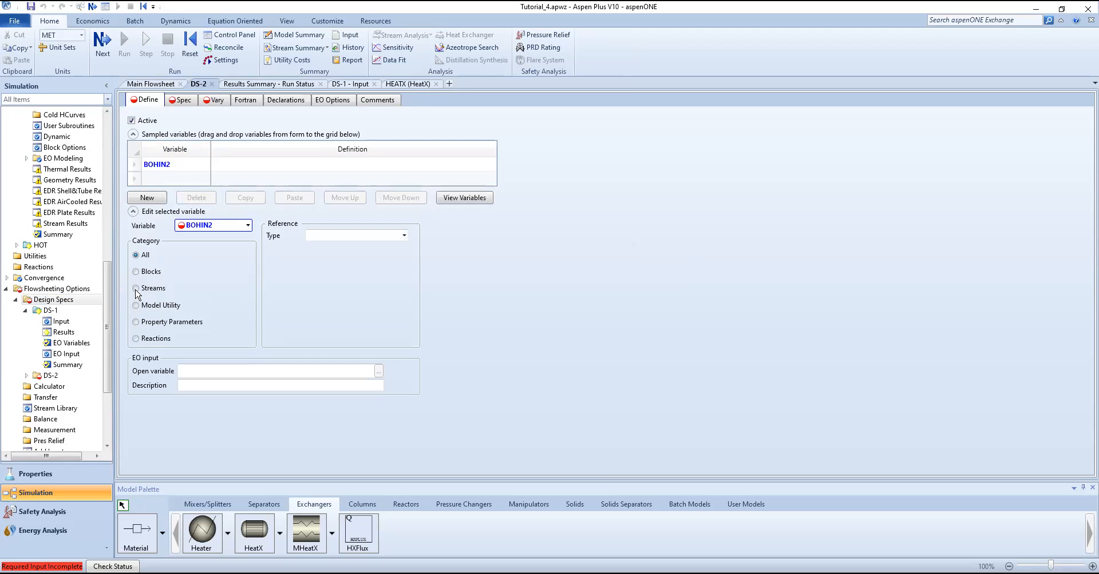
{"action": "left_click", "coordinate": [404, 236]}
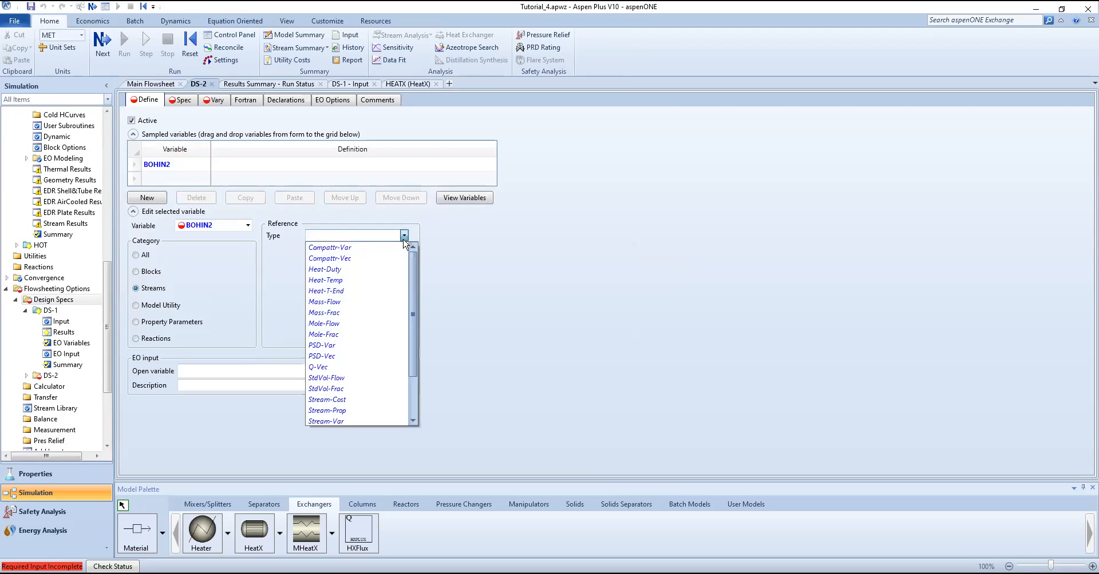
{"action": "scroll", "coordinate": [337, 383], "scroll_direction": "down", "scroll_amount": 2}
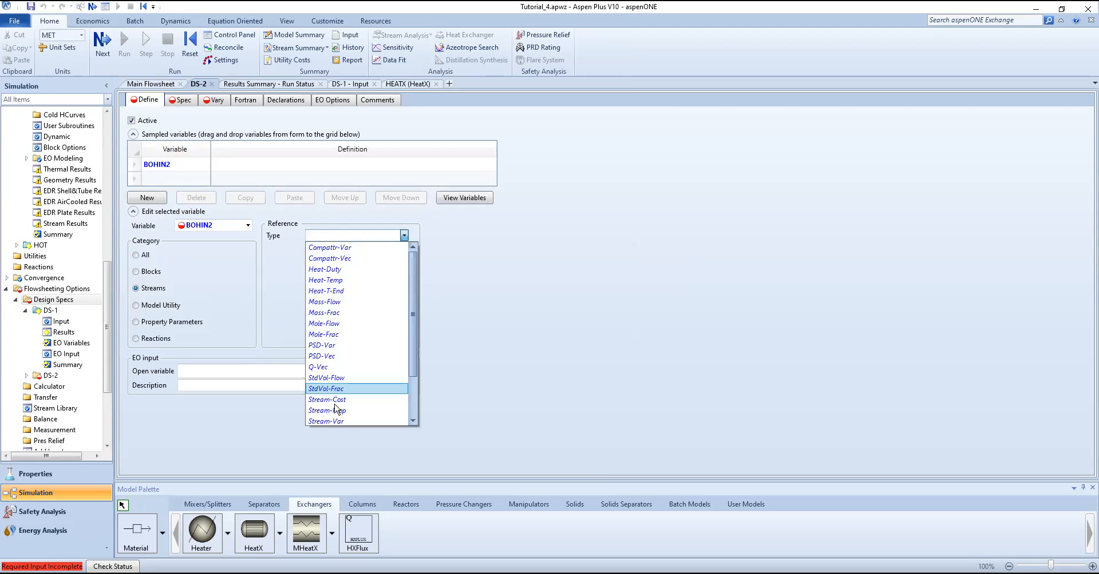
{"action": "left_click", "coordinate": [337, 384]}
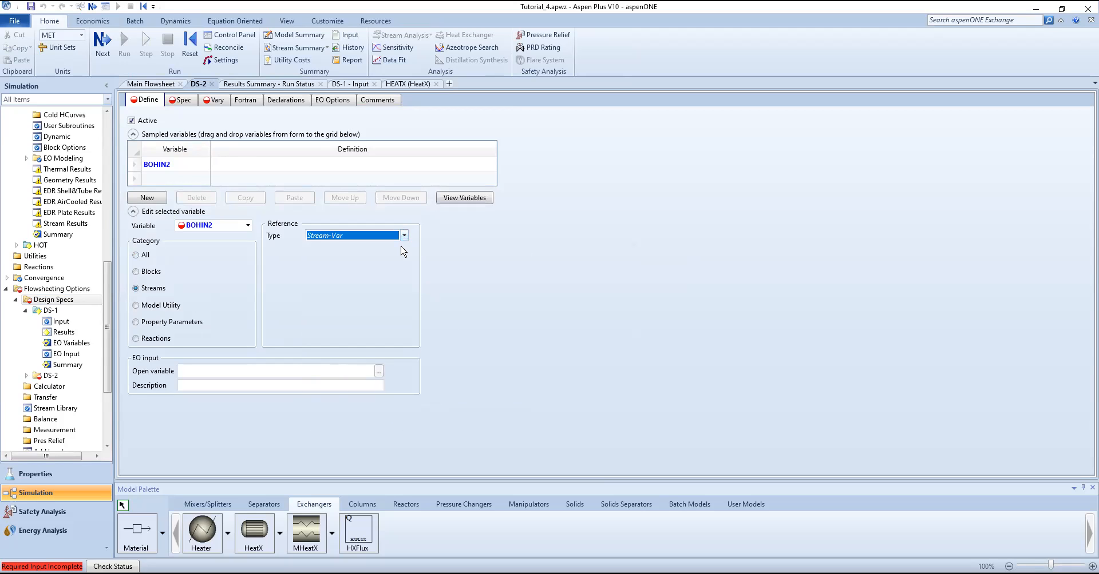
{"action": "left_click", "coordinate": [403, 248]}
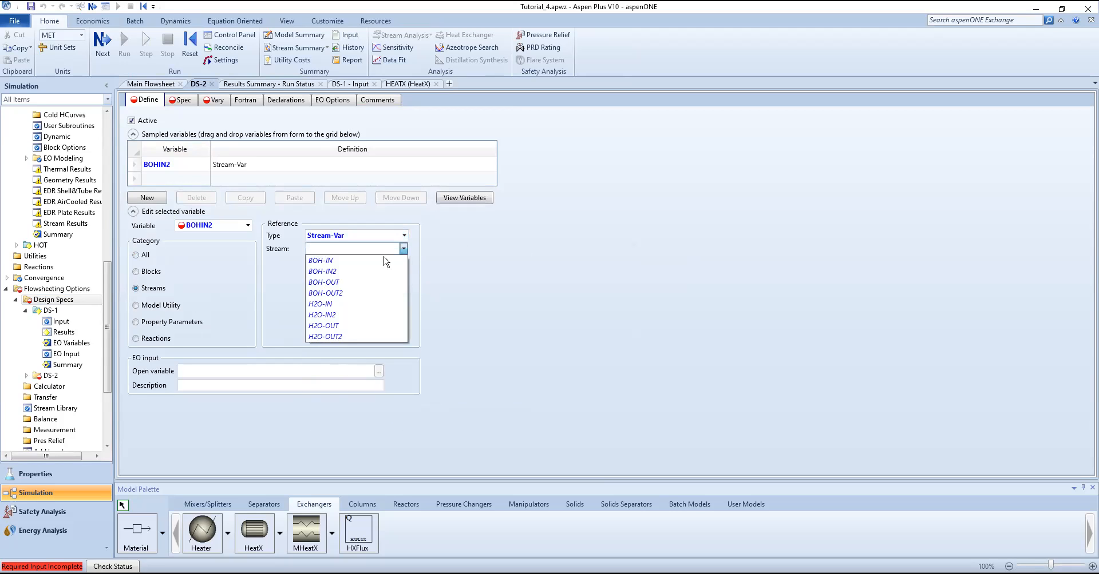
{"action": "left_click", "coordinate": [358, 272]}
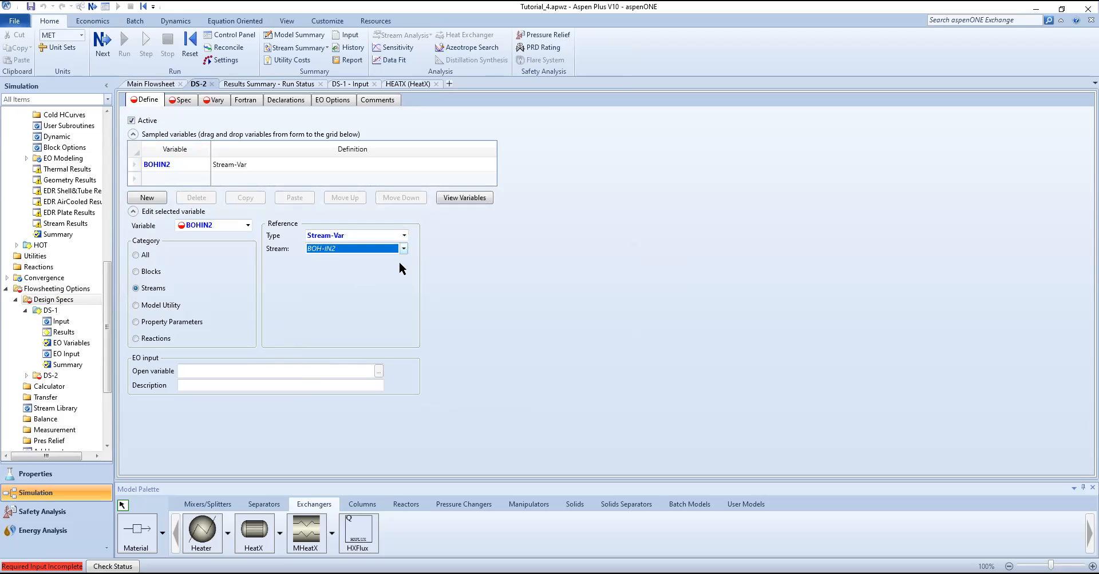
{"action": "left_click", "coordinate": [387, 275]}
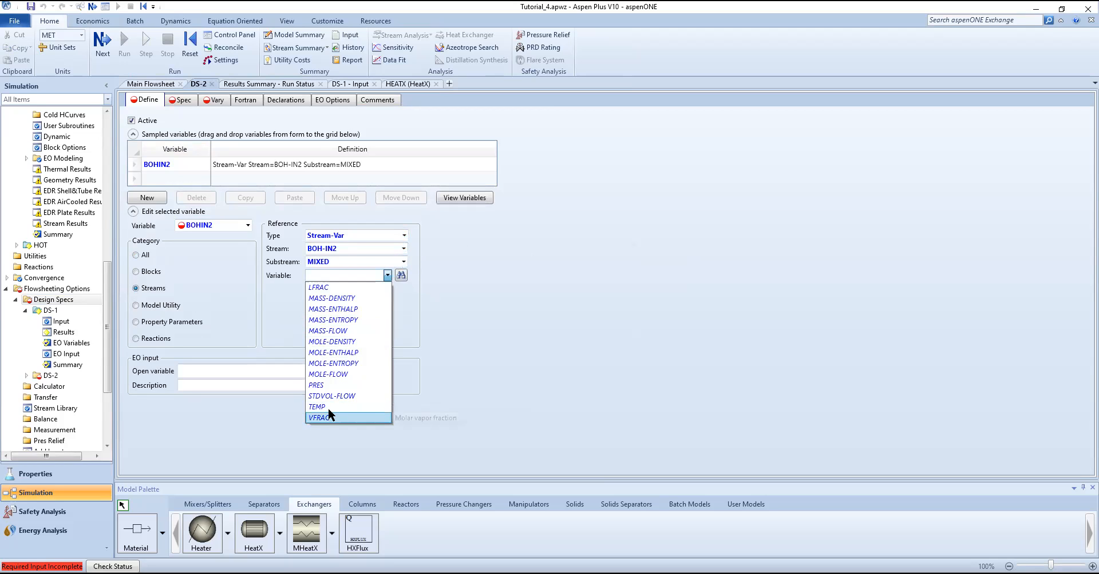
{"action": "left_click", "coordinate": [332, 408]}
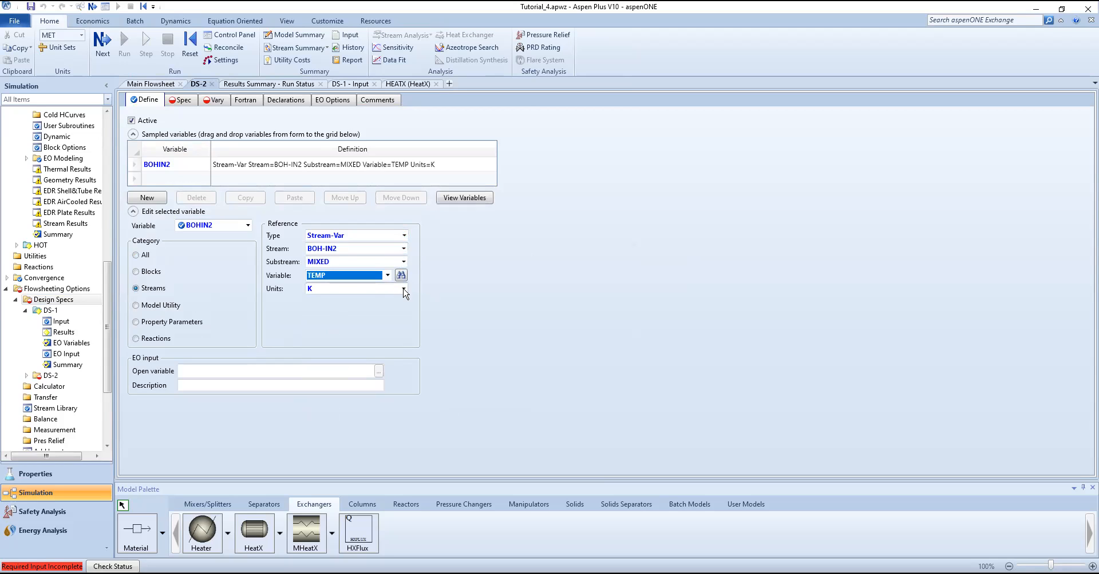
{"action": "left_click", "coordinate": [404, 288]}
{"action": "left_click", "coordinate": [327, 301]}
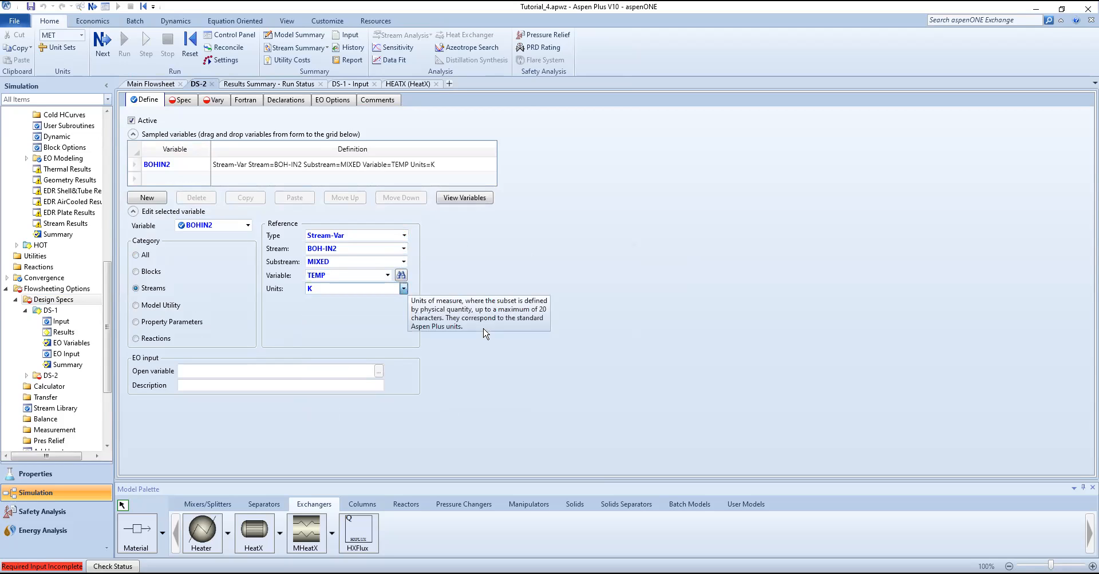
Add a second sampled variable named H2OOUT2 to design spec DS-2.
{"action": "left_click", "coordinate": [147, 199]}
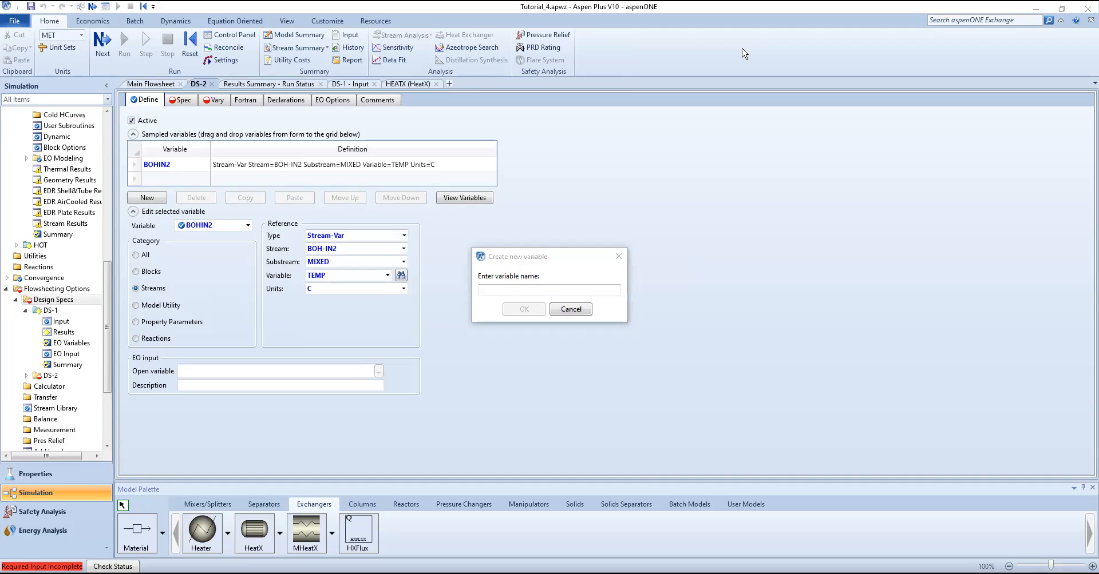
{"action": "type", "text": "H"}
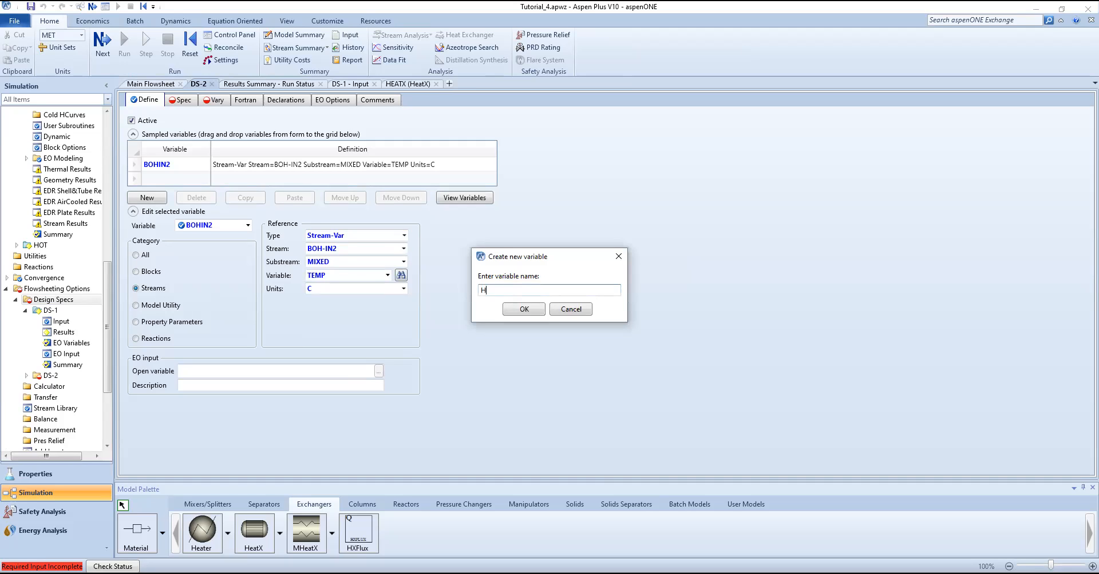
{"action": "type", "text": "2OOUT2"}
{"action": "key", "text": "Return"}
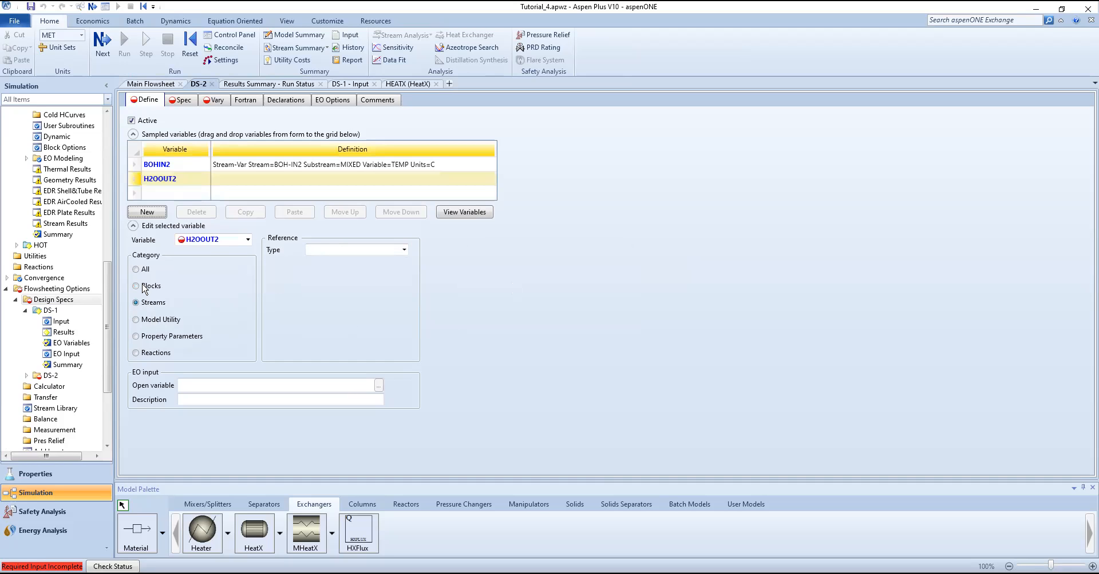
Define H2OOUT2 as a Stream-Var reference to the temperature (TEMP) of stream H2O-OUT2, in units of C.
{"action": "left_click", "coordinate": [137, 303]}
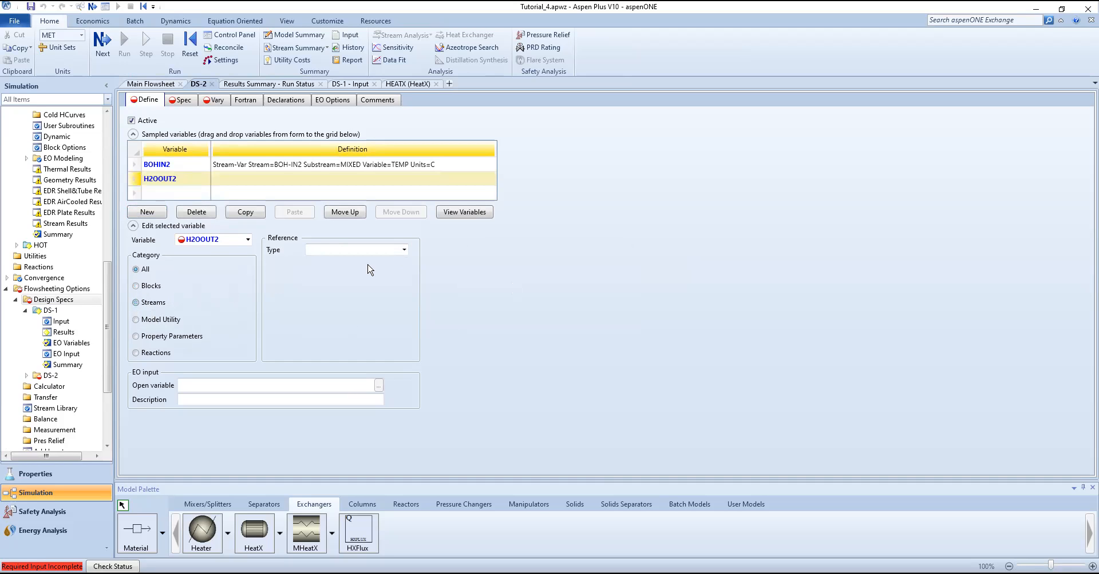
{"action": "left_click", "coordinate": [404, 251]}
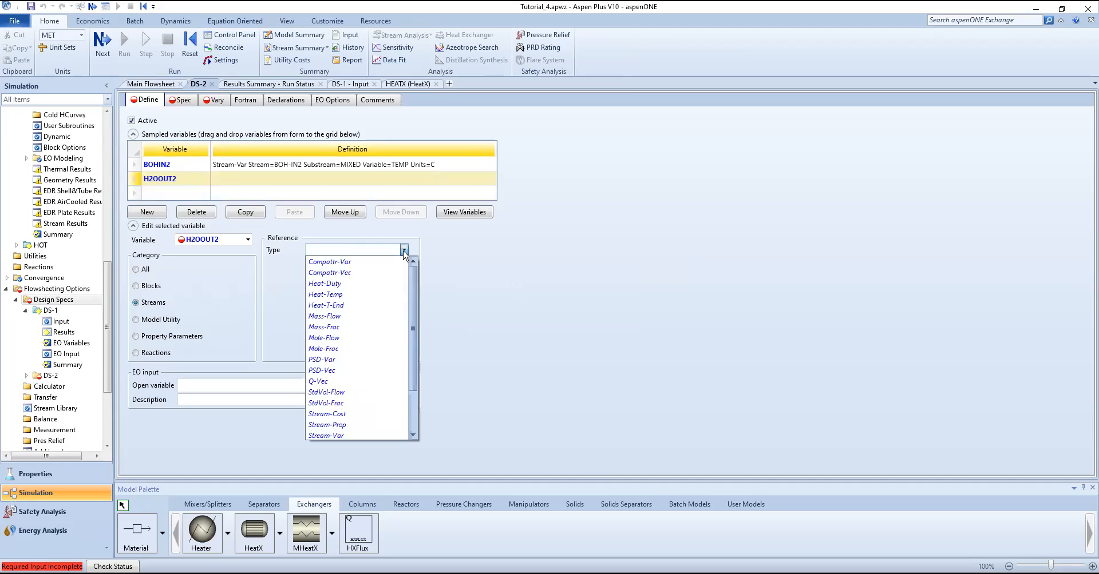
{"action": "left_click", "coordinate": [340, 435]}
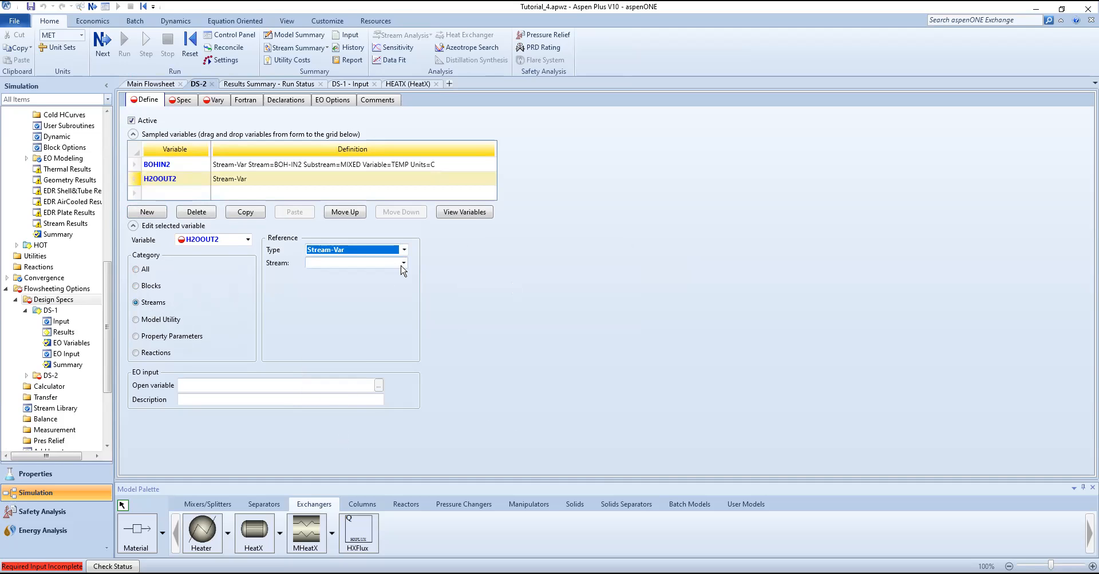
{"action": "left_click", "coordinate": [403, 263]}
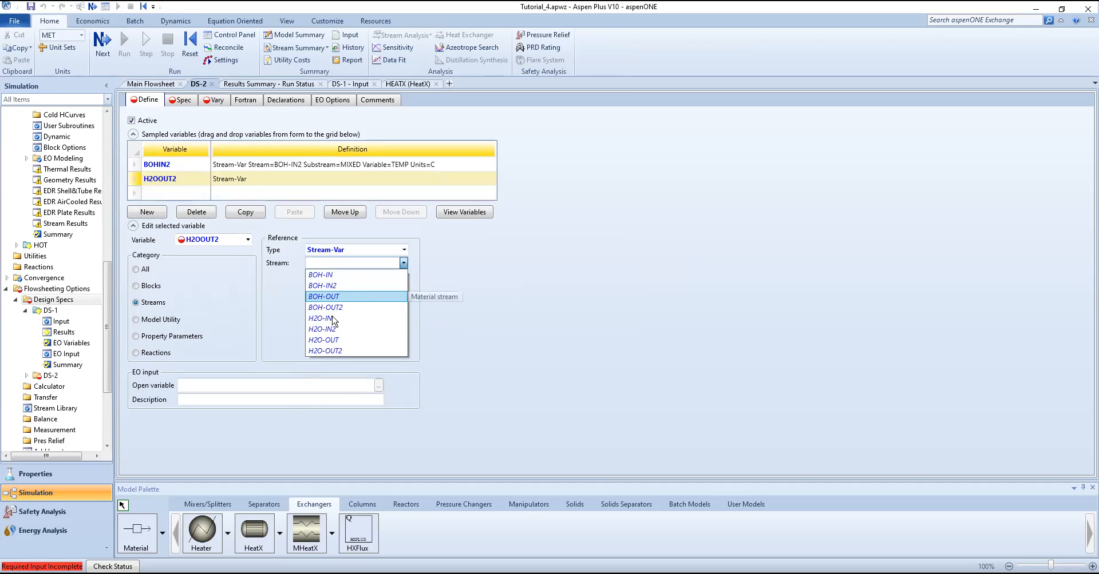
{"action": "left_click", "coordinate": [333, 342]}
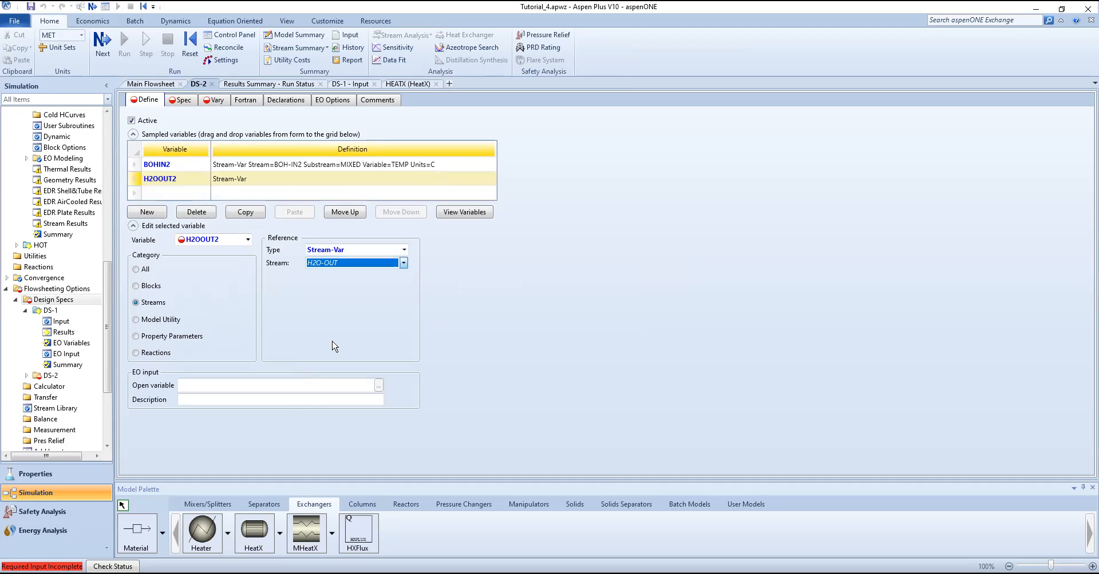
{"action": "left_click", "coordinate": [403, 263]}
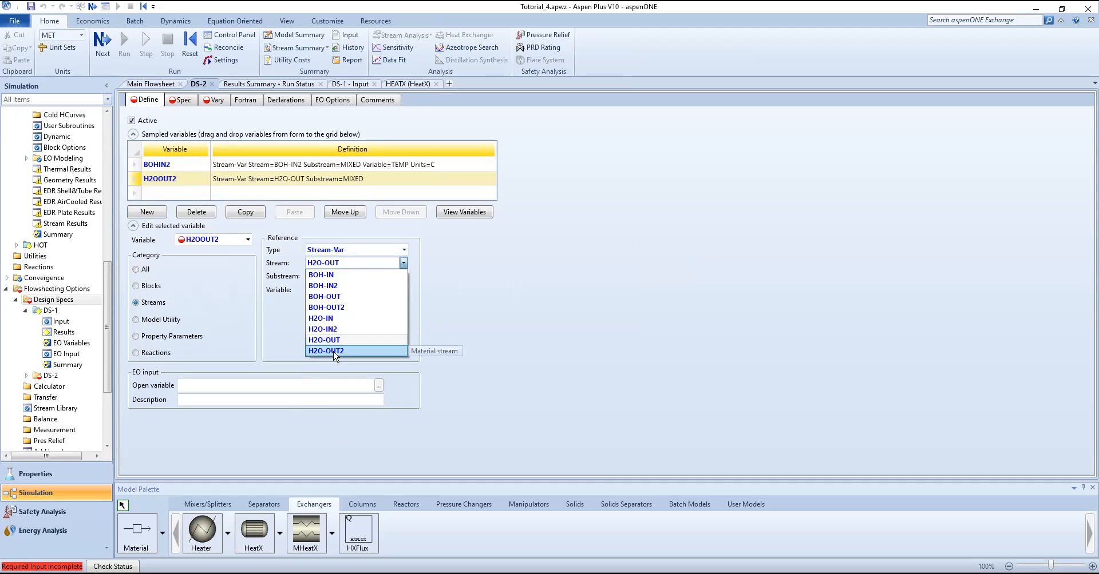
{"action": "left_click", "coordinate": [335, 351]}
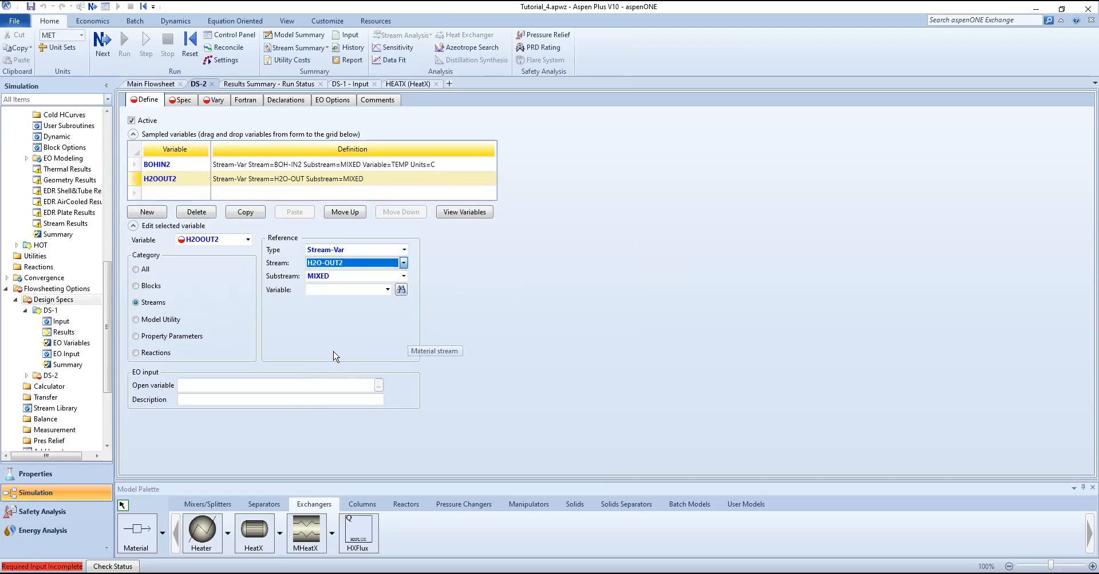
{"action": "left_click", "coordinate": [388, 290]}
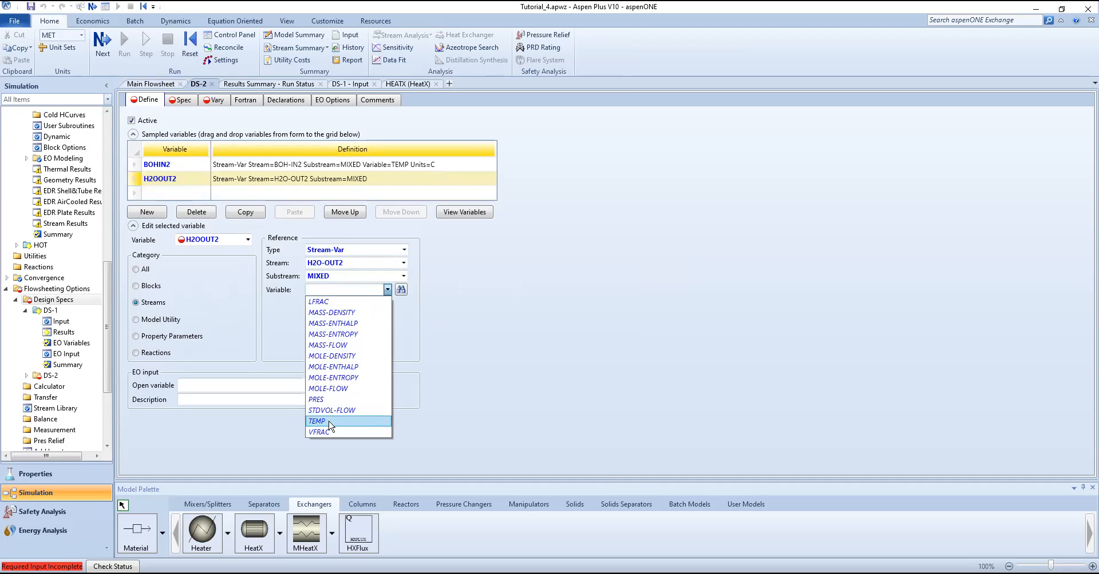
{"action": "left_click", "coordinate": [332, 424]}
{"action": "left_click", "coordinate": [403, 303]}
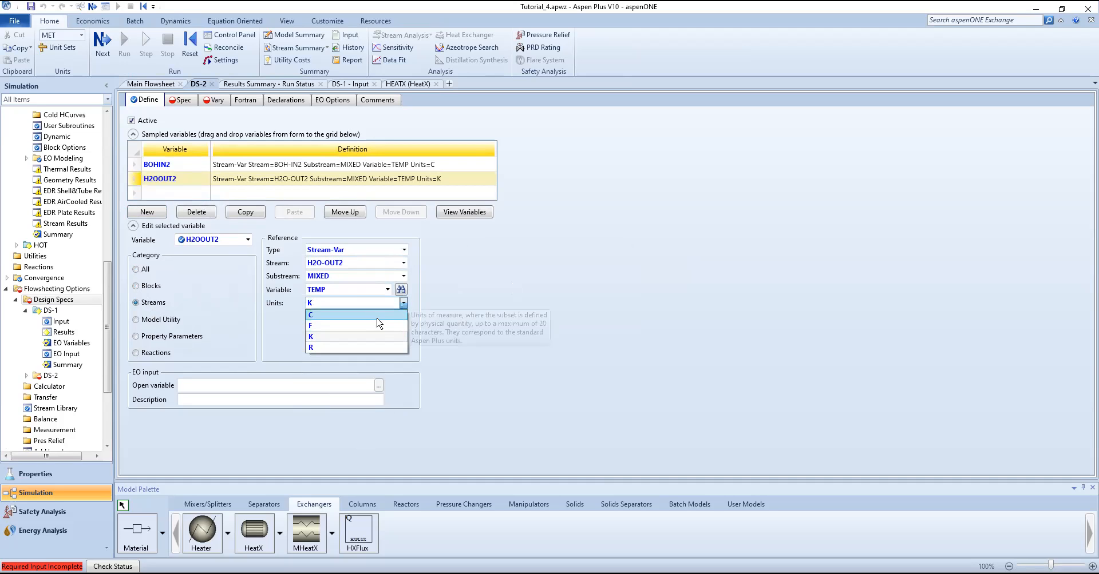
{"action": "left_click", "coordinate": [378, 315]}
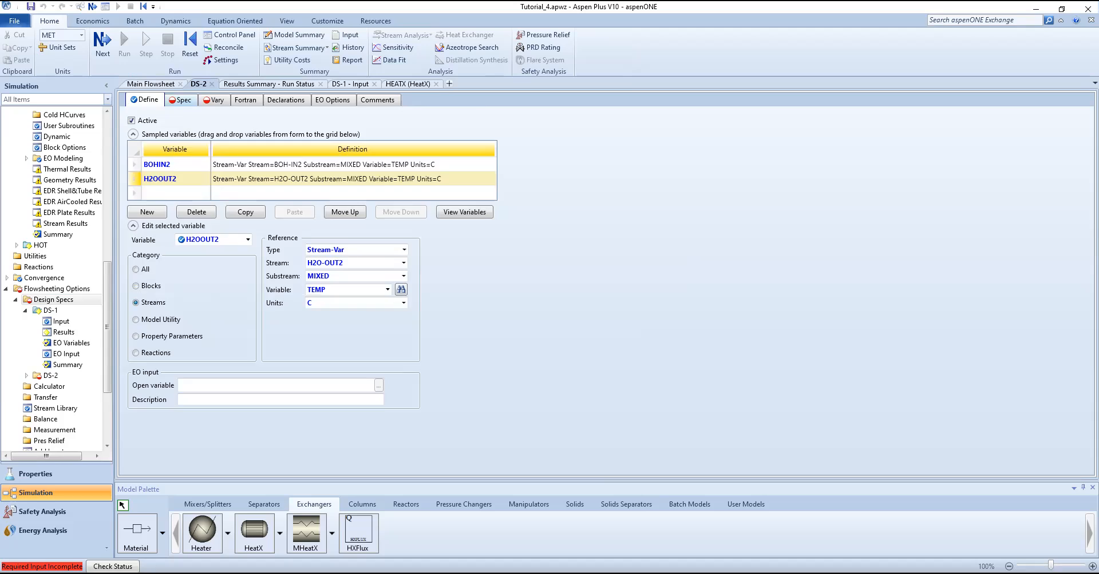
Set the DS-2 specification expression to BOHIN2-H2OOUT2 with a target of 10 and a tolerance of 0.001.
{"action": "left_click", "coordinate": [194, 102]}
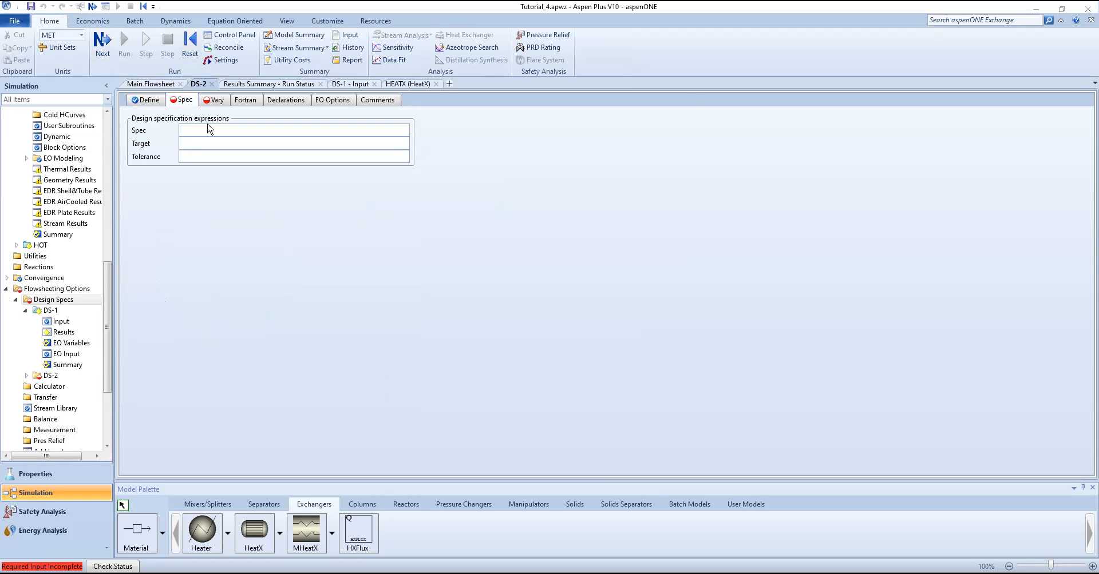
{"action": "type", "text": "BOHIN2-H2OOUT2"}
{"action": "key", "text": "Return"}
{"action": "type", "text": "0.001"}
Make the MASS-FLOW of stream H2O-IN2 the manipulated variable of DS-2, using type Stream-Var.
{"action": "left_click", "coordinate": [213, 100]}
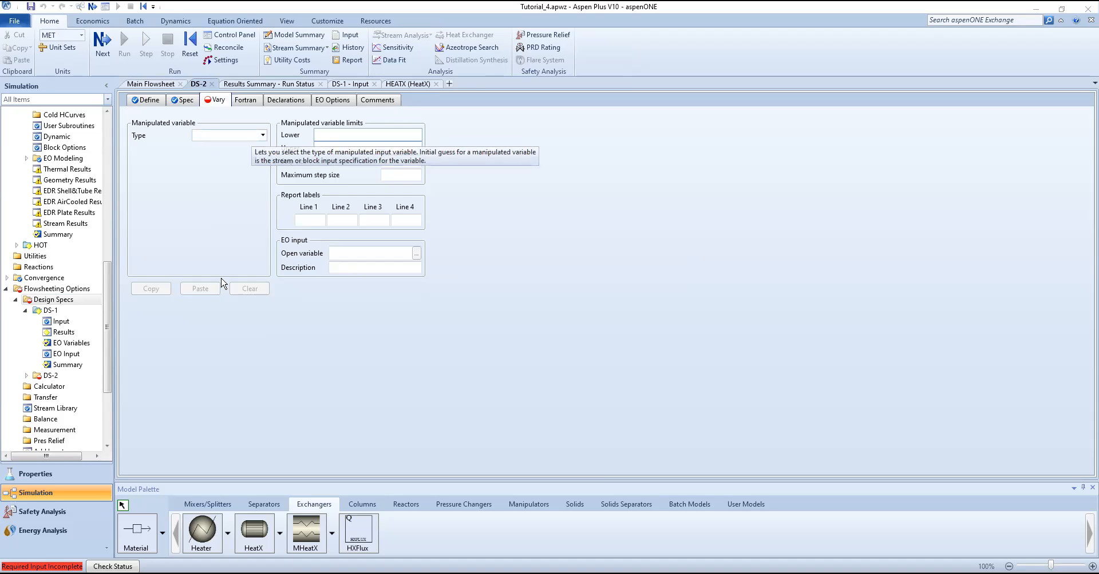
{"action": "scroll", "coordinate": [221, 314], "scroll_direction": "down", "scroll_amount": 2}
{"action": "scroll", "coordinate": [223, 312], "scroll_direction": "down", "scroll_amount": 1}
{"action": "left_click", "coordinate": [222, 302]}
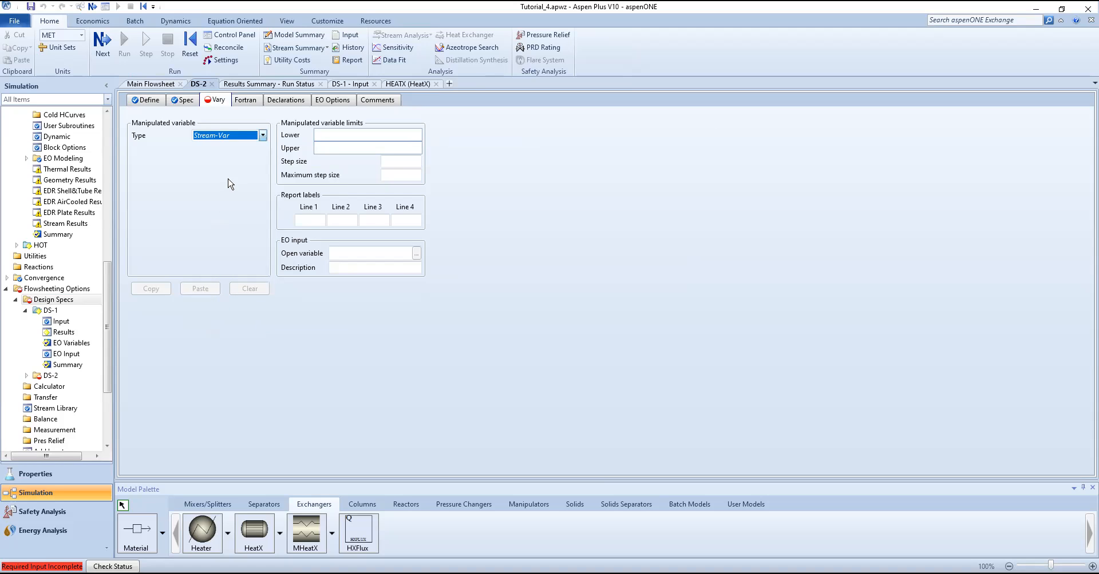
{"action": "left_click", "coordinate": [262, 149]}
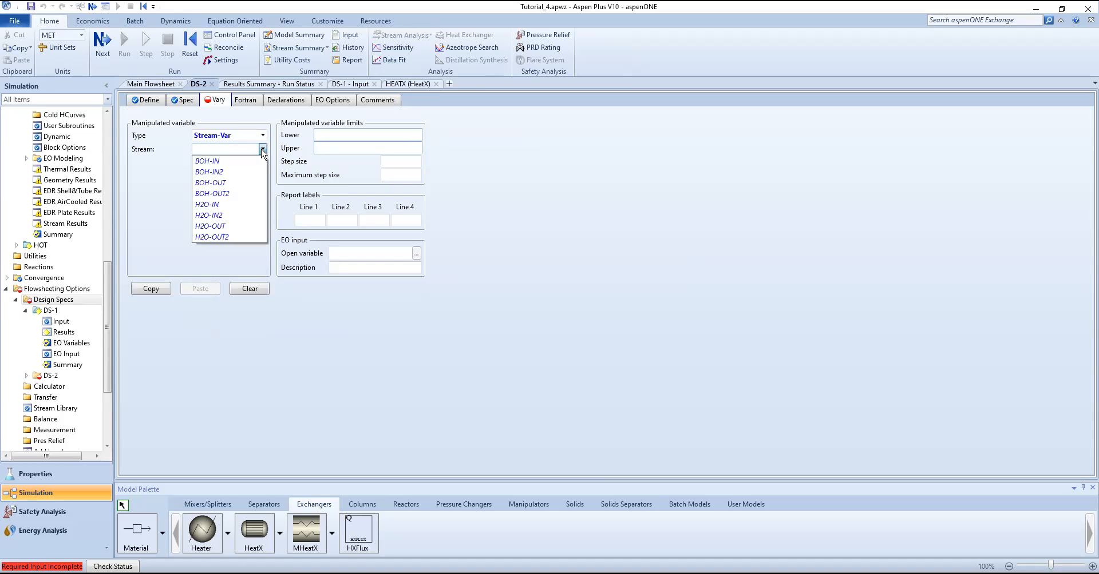
{"action": "left_click", "coordinate": [223, 215]}
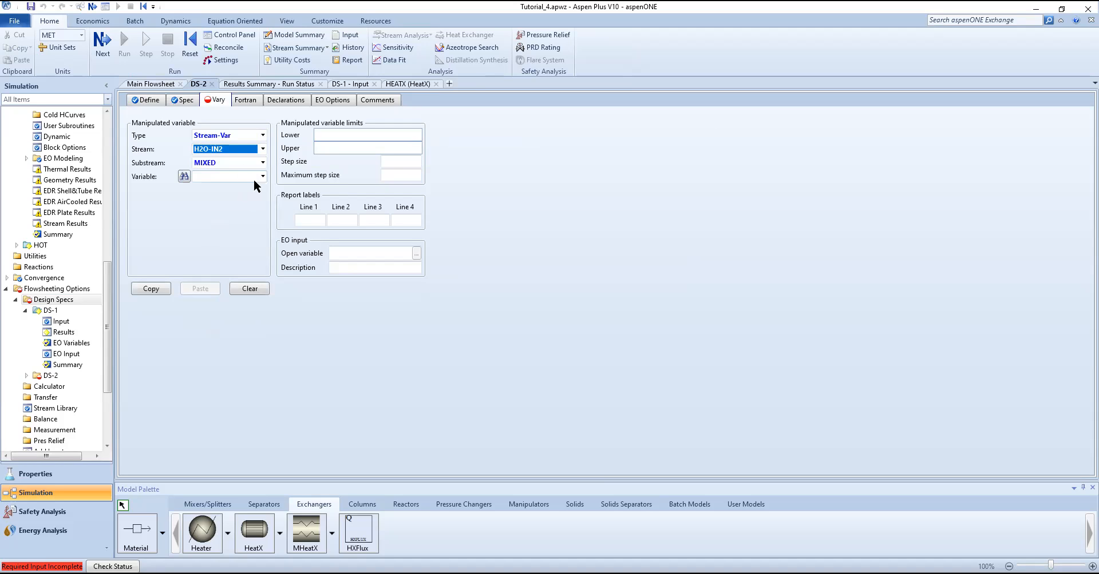
{"action": "left_click", "coordinate": [261, 177]}
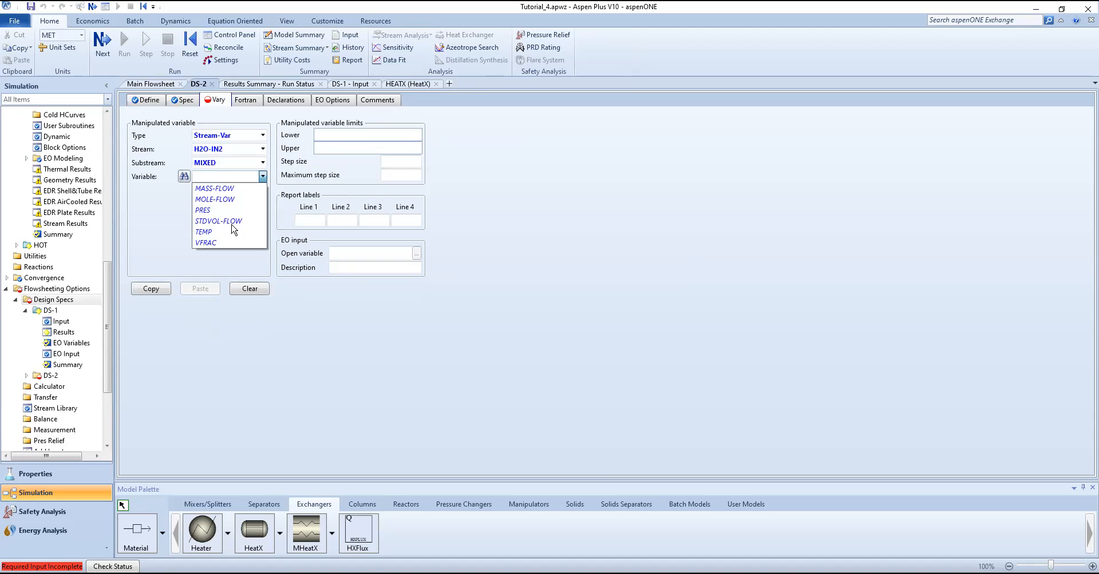
{"action": "left_click", "coordinate": [229, 190]}
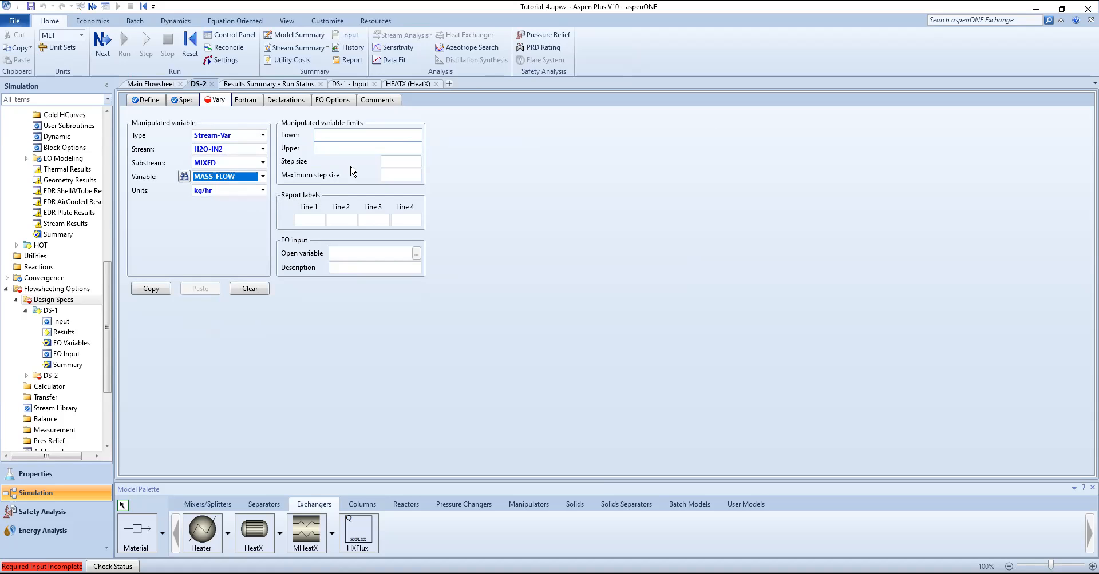
Limit the manipulated mass flow to a lower bound of 500 and an upper bound of 800 kg/hr.
{"action": "left_click", "coordinate": [384, 137]}
{"action": "type", "text": "500"}
{"action": "key", "text": "Tab"}
{"action": "type", "text": "80"}
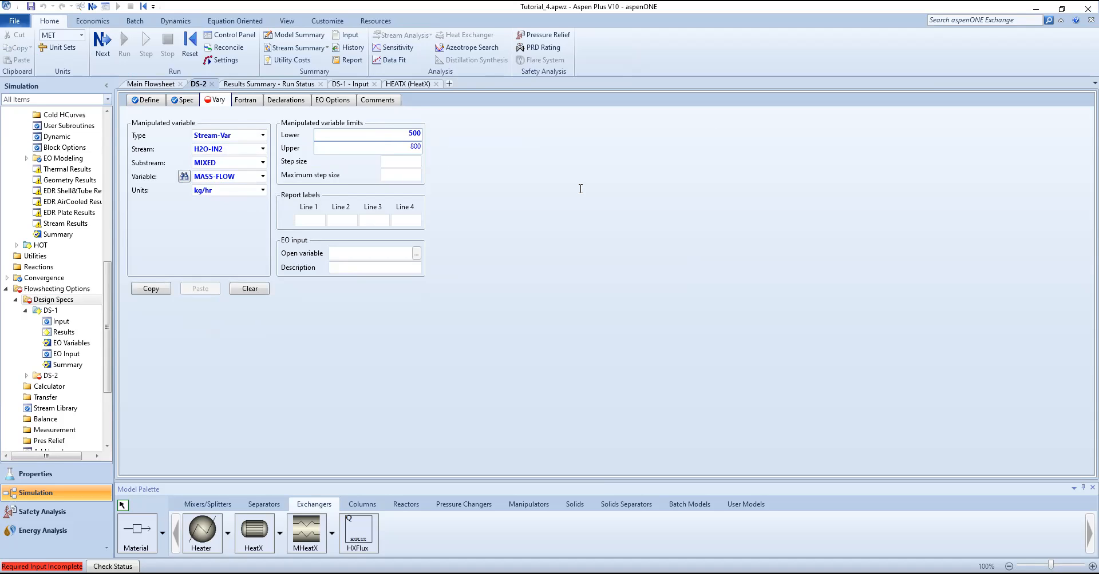
{"action": "left_click", "coordinate": [469, 210]}
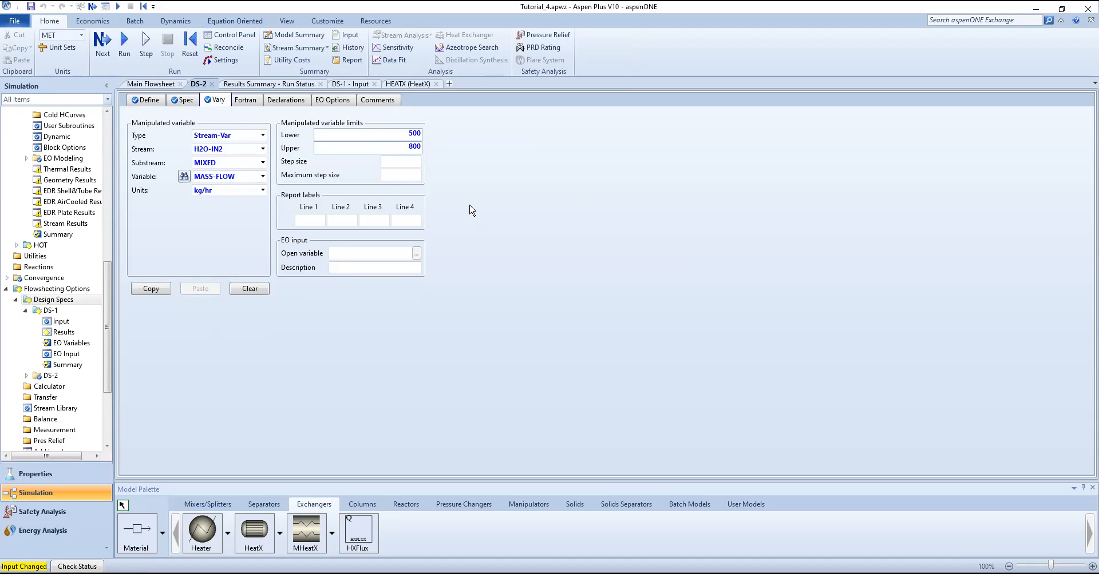
Run the simulation, display the run status form, and open the summary of design spec DS-2.
{"action": "left_click", "coordinate": [131, 50]}
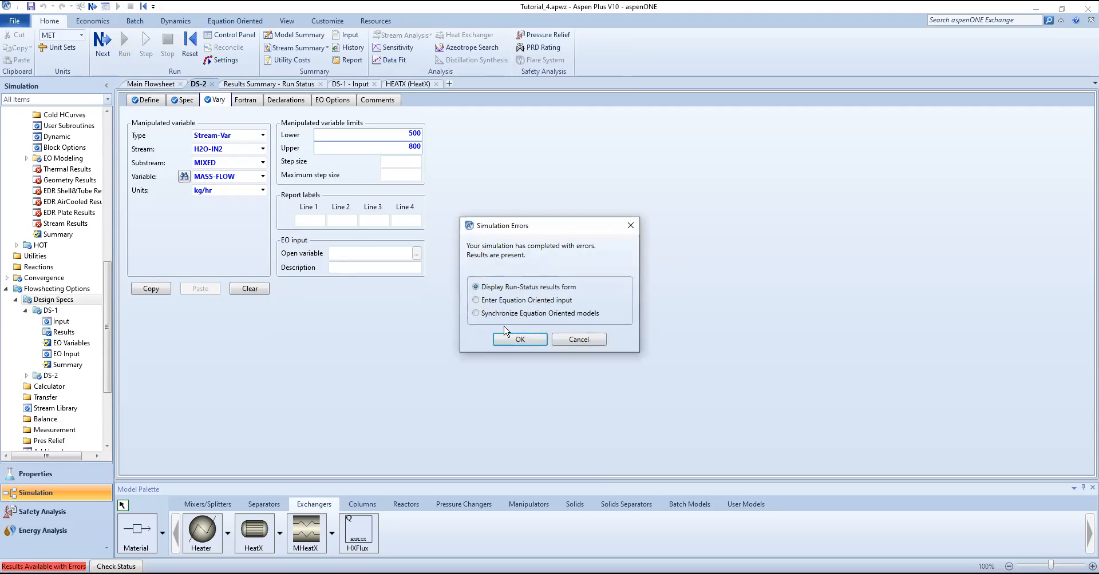
{"action": "left_click", "coordinate": [518, 340]}
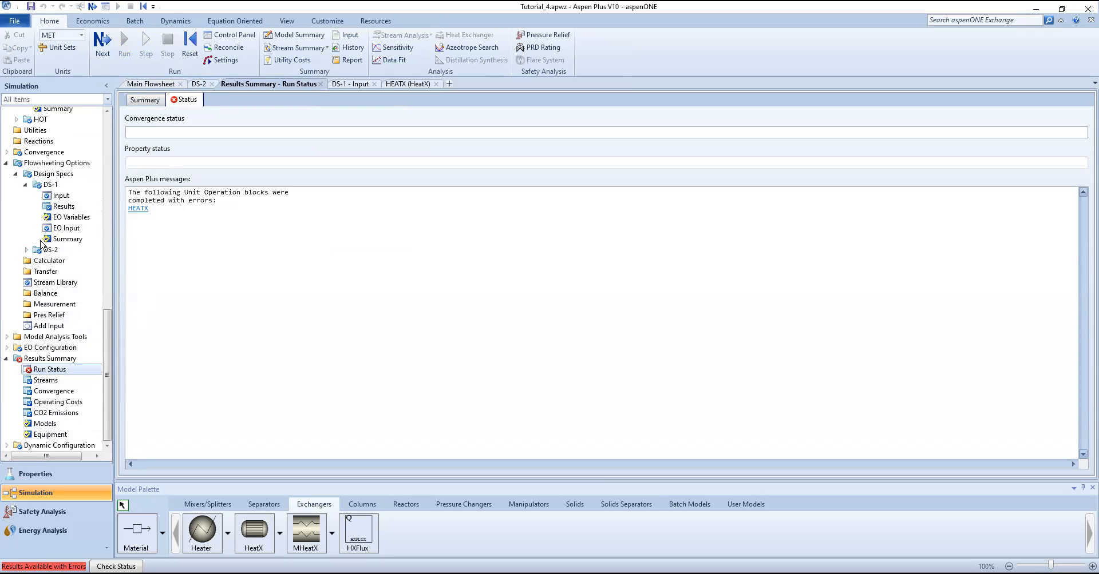
{"action": "left_click", "coordinate": [27, 250]}
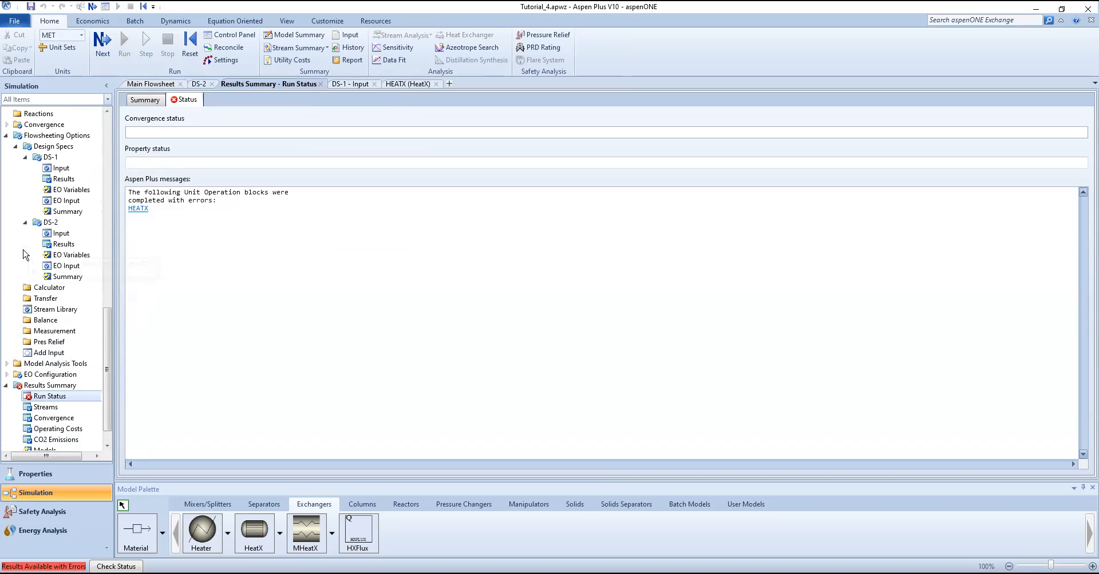
{"action": "left_click", "coordinate": [54, 278]}
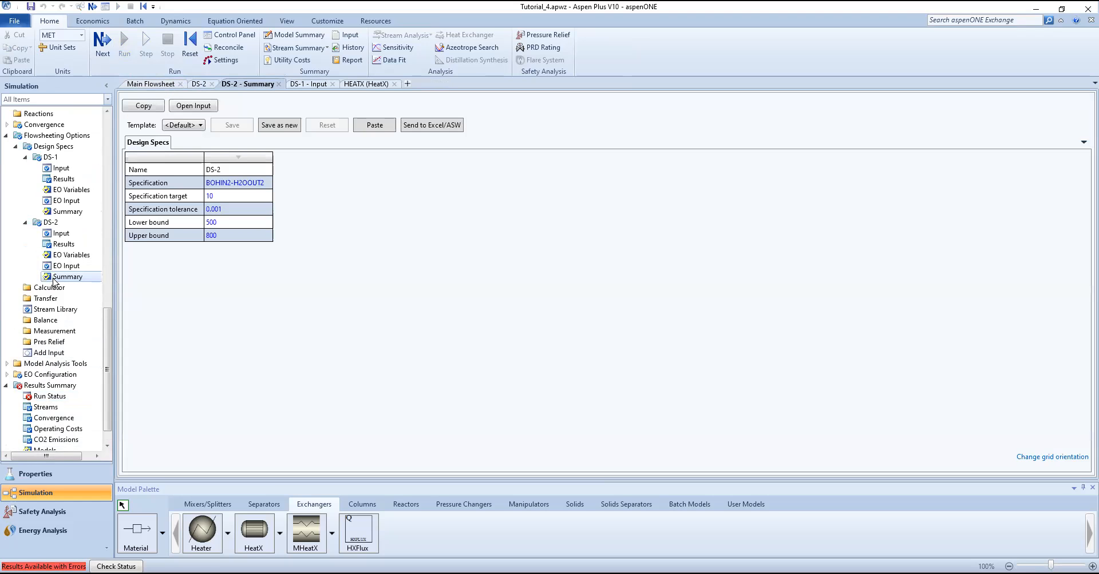
Compare the results of design specs DS-2 and DS-1, checking the manipulated flow and the stream temperatures.
{"action": "left_click", "coordinate": [59, 245]}
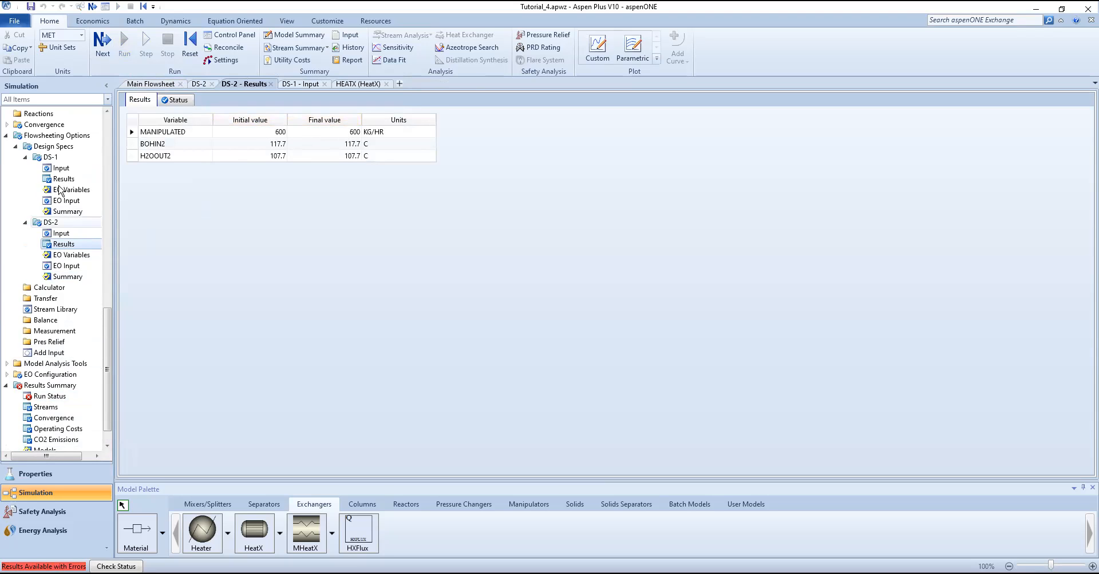
{"action": "left_click", "coordinate": [65, 169]}
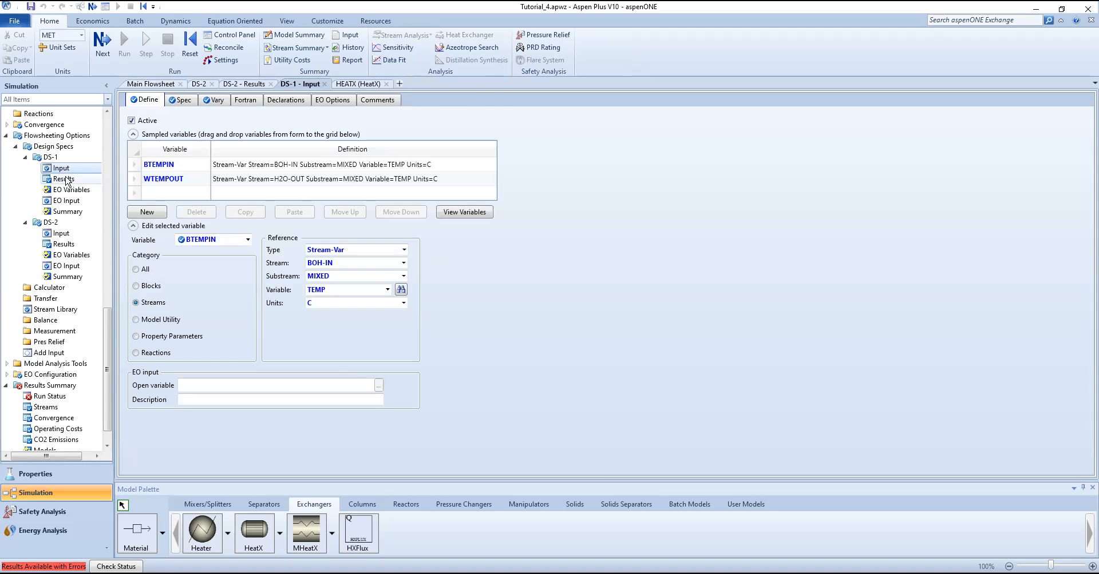
{"action": "left_click", "coordinate": [66, 180]}
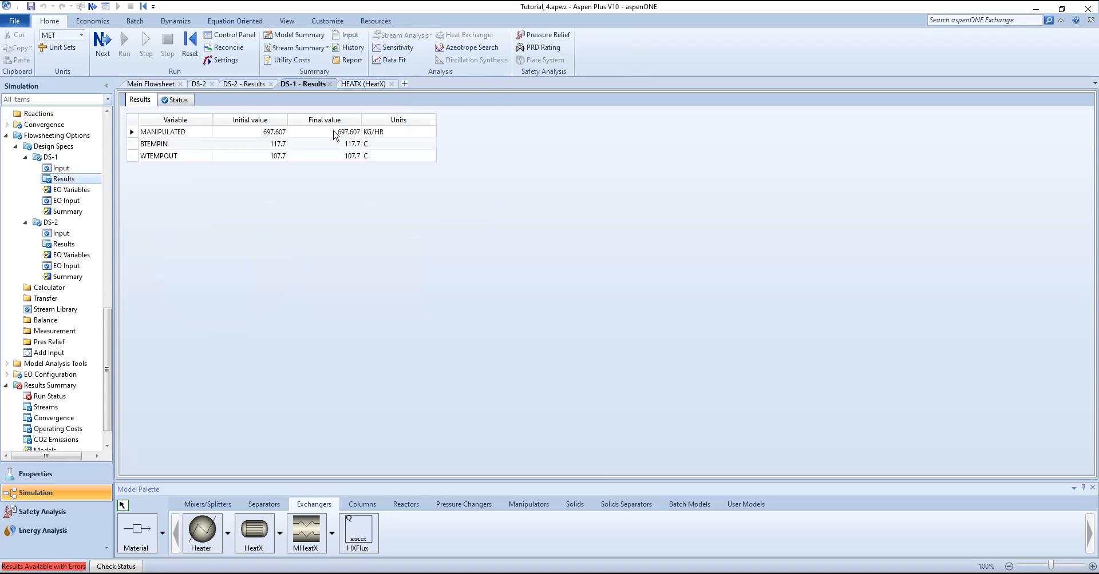
{"action": "left_click", "coordinate": [64, 245]}
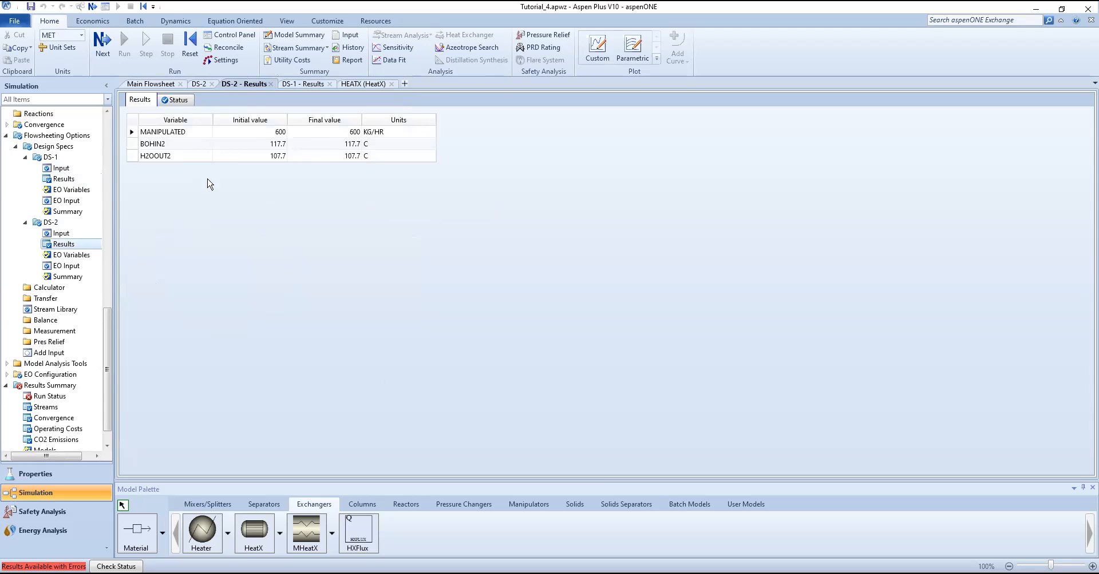
Allow temperature crossovers in the HEATX block's convergence options and rerun the simulation.
{"action": "scroll", "coordinate": [72, 289], "scroll_direction": "up", "scroll_amount": 4}
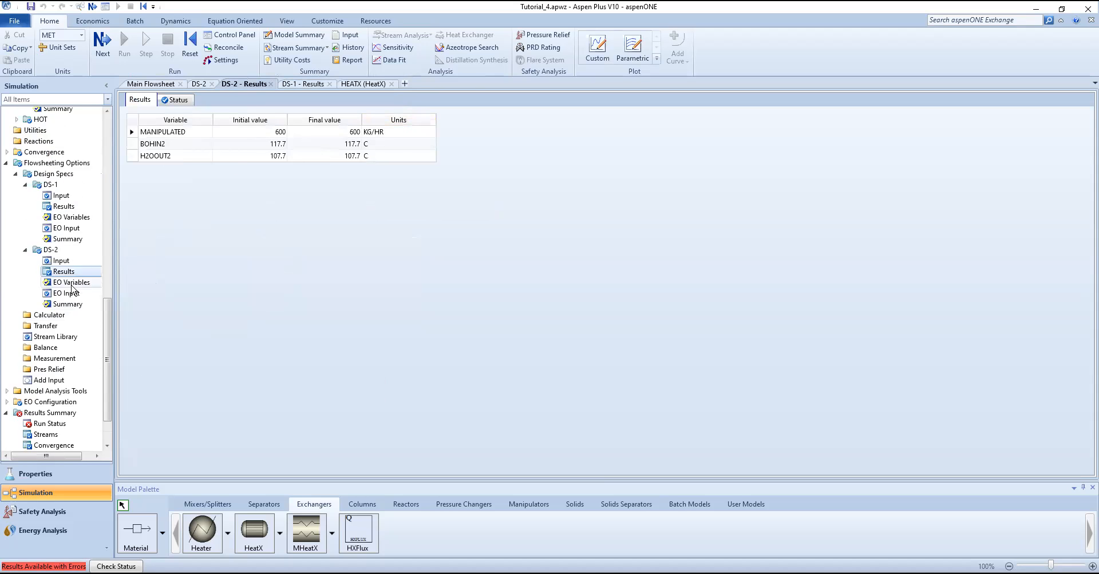
{"action": "scroll", "coordinate": [72, 289], "scroll_direction": "up", "scroll_amount": 3}
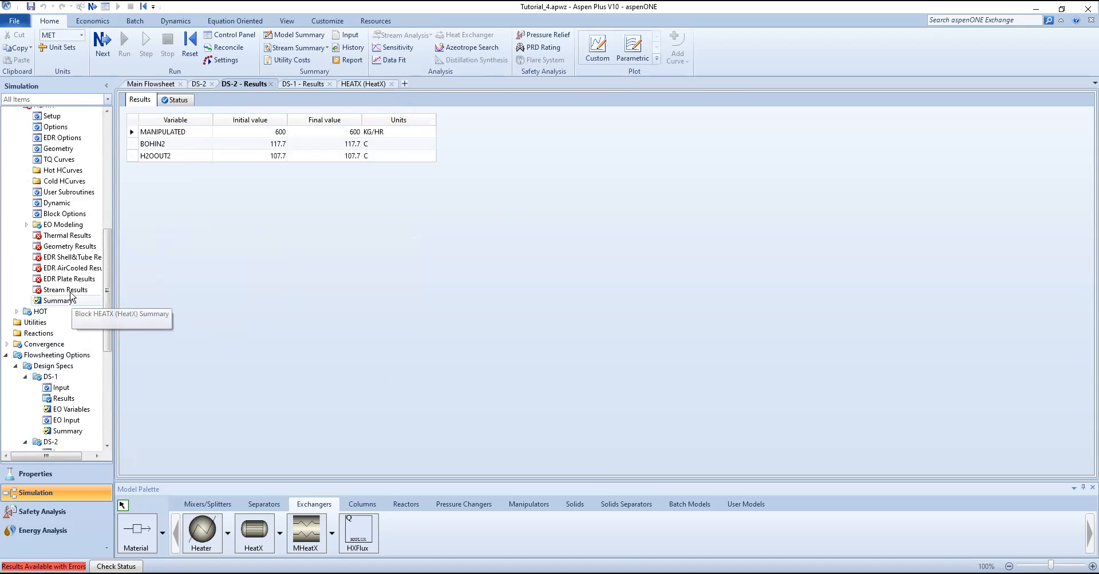
{"action": "left_click", "coordinate": [43, 123]}
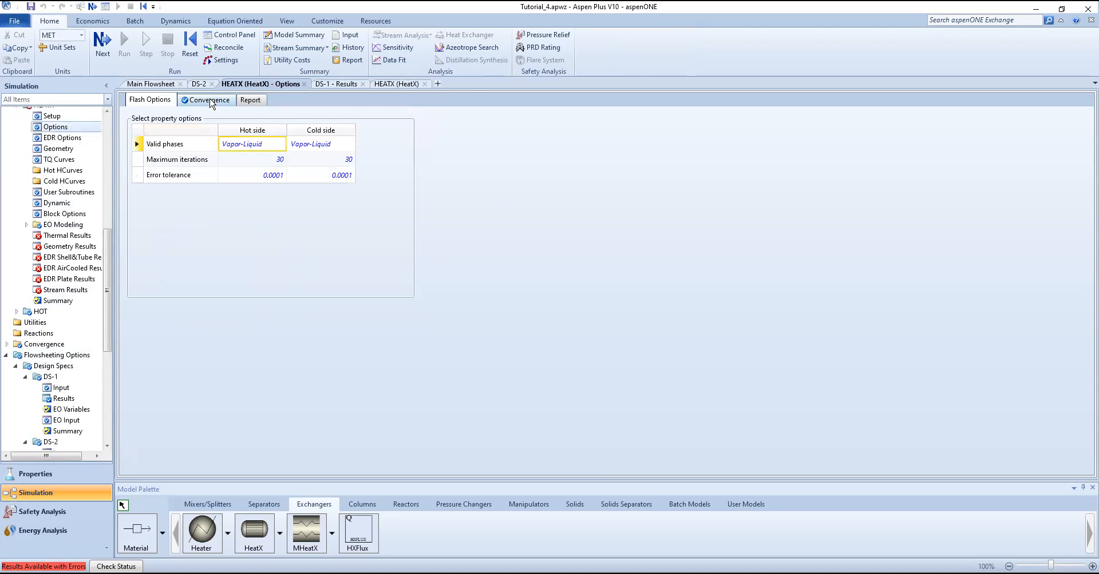
{"action": "left_click", "coordinate": [210, 101]}
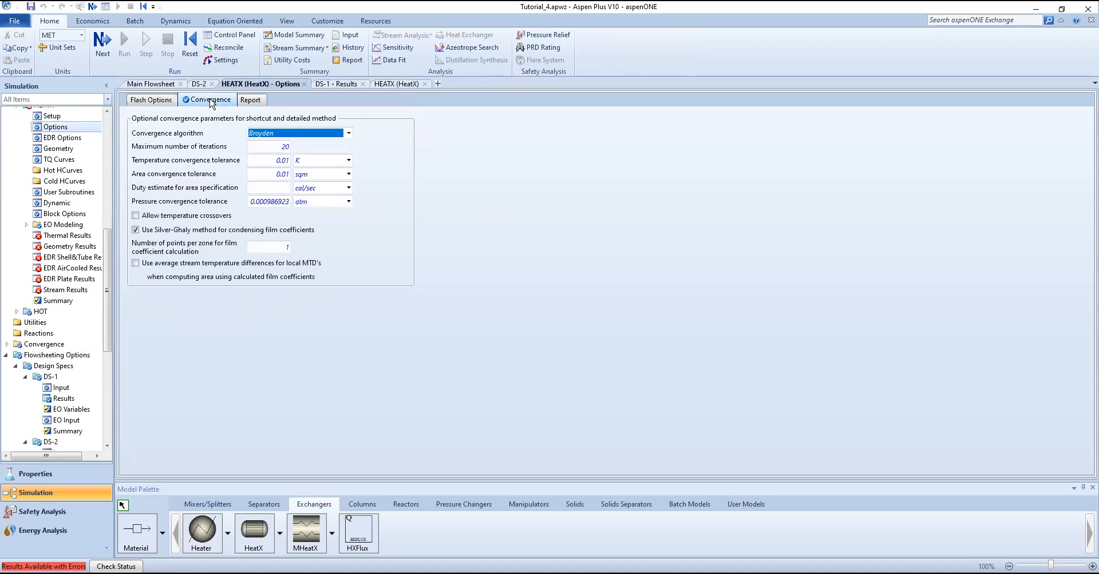
{"action": "left_click", "coordinate": [135, 216]}
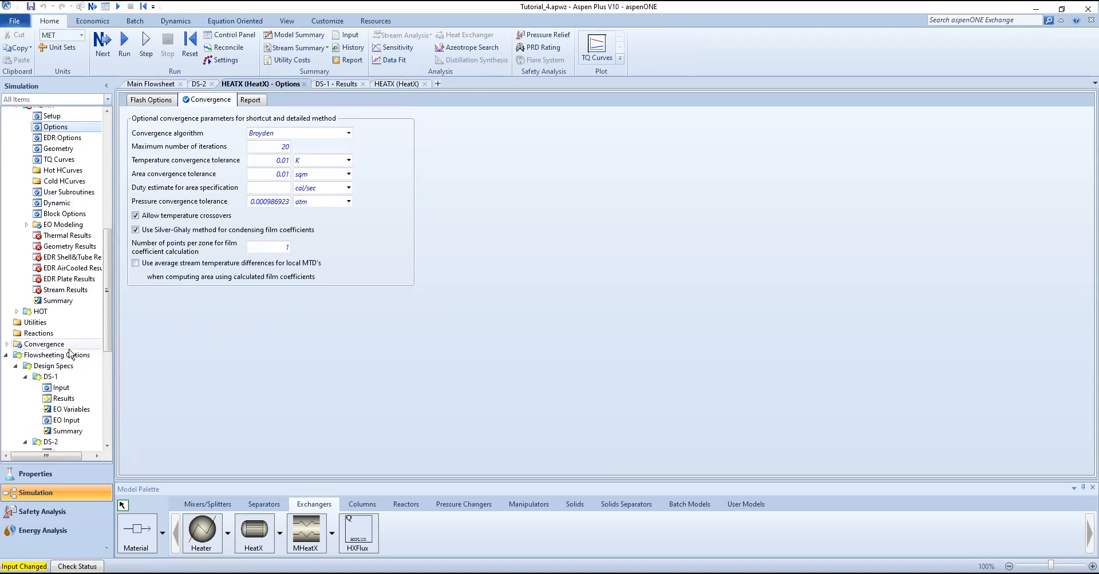
{"action": "scroll", "coordinate": [74, 359], "scroll_direction": "down", "scroll_amount": 2}
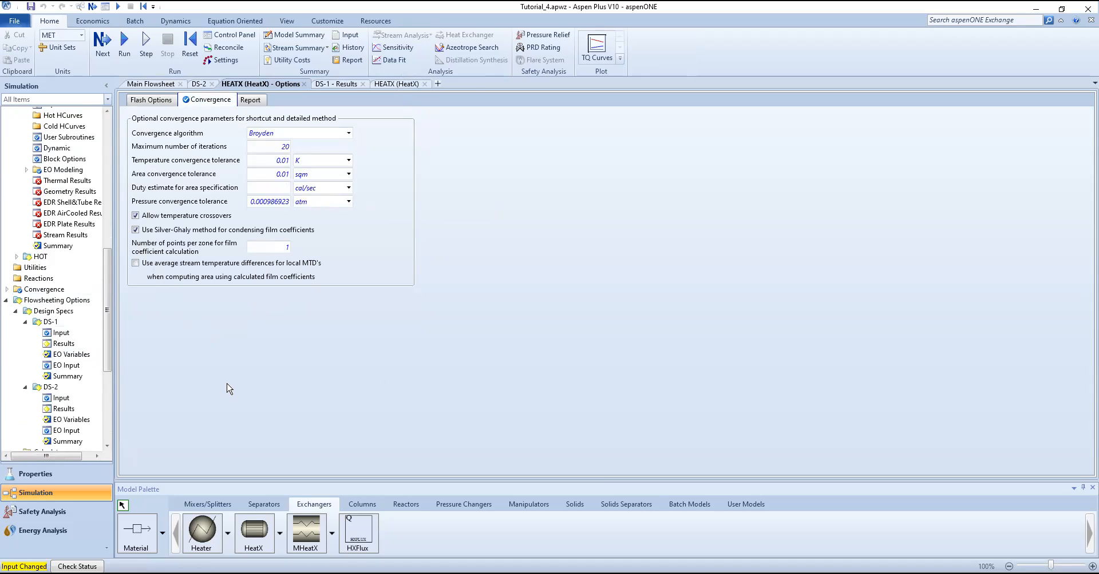
{"action": "left_click", "coordinate": [124, 45]}
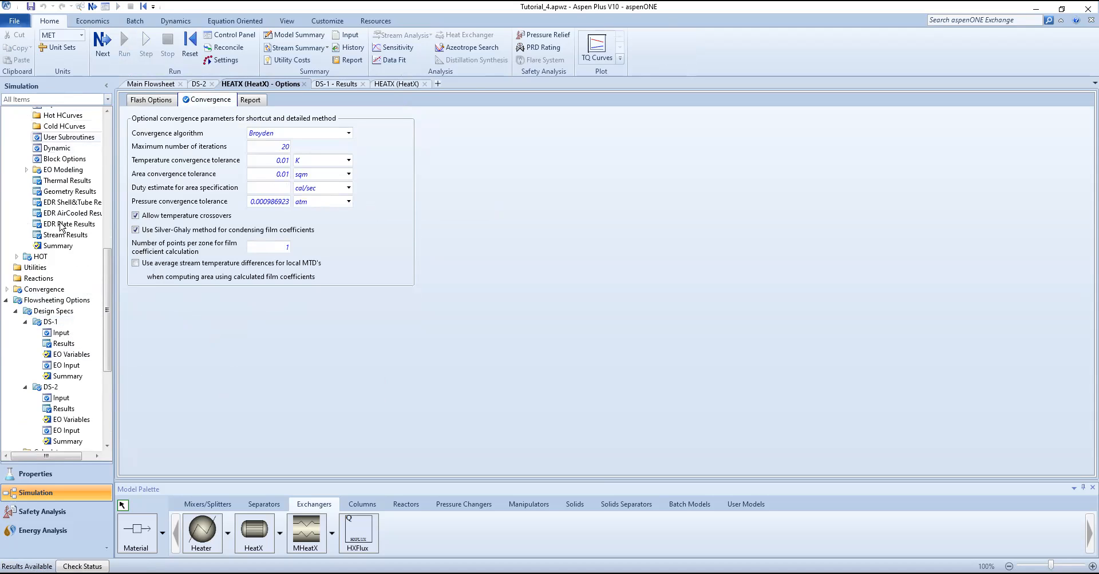
Open the DS-2 results and check the final value of the manipulated water flow.
{"action": "scroll", "coordinate": [57, 306], "scroll_direction": "up", "scroll_amount": 3}
{"action": "scroll", "coordinate": [57, 307], "scroll_direction": "down", "scroll_amount": 5}
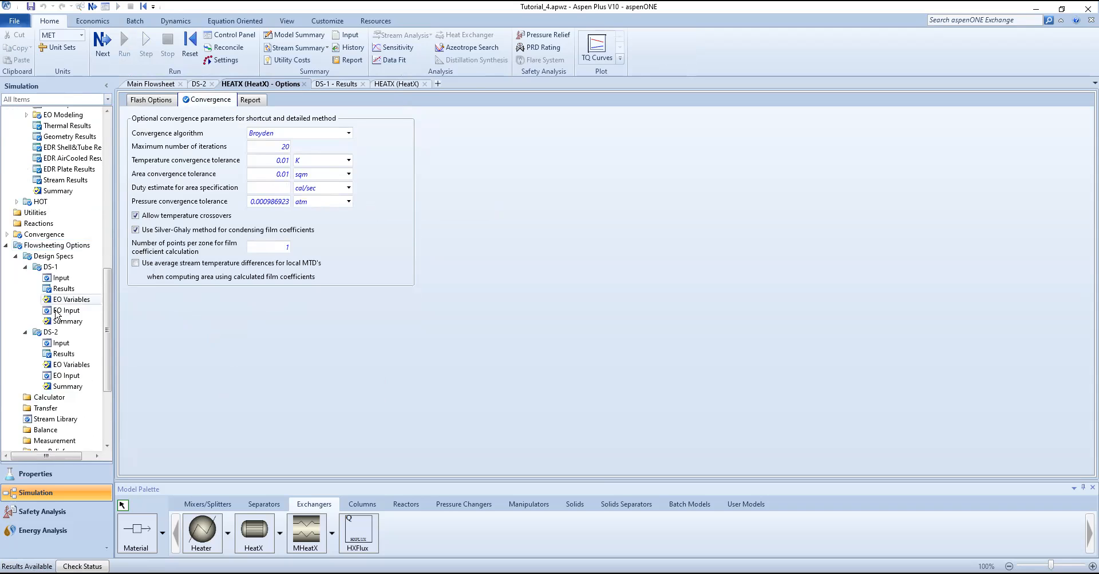
{"action": "left_click", "coordinate": [61, 355]}
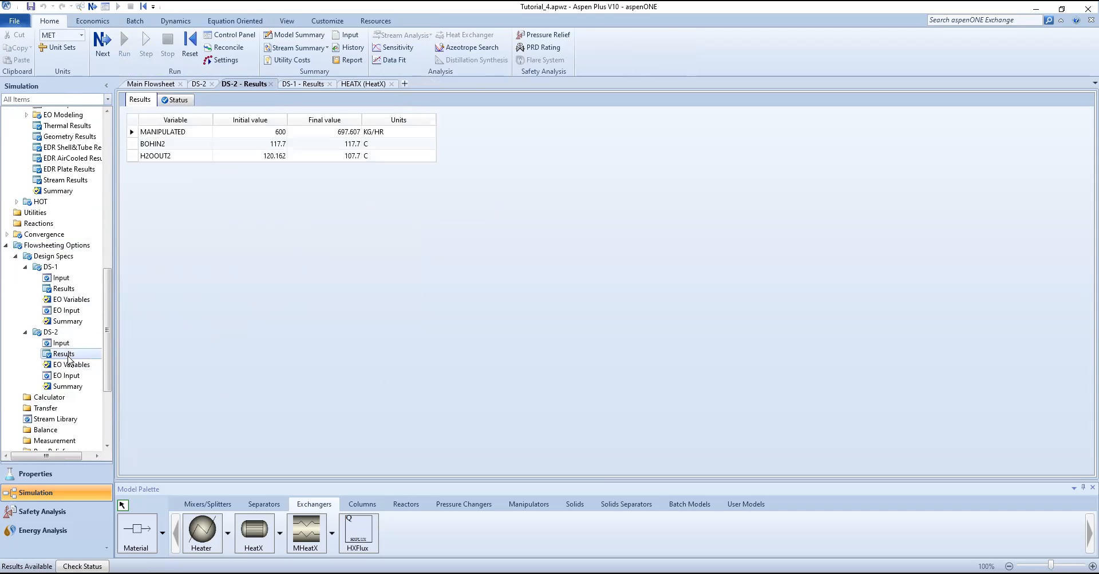
Review the temperature crossover setting in the HEATX block's convergence options.
{"action": "scroll", "coordinate": [57, 257], "scroll_direction": "up", "scroll_amount": 6}
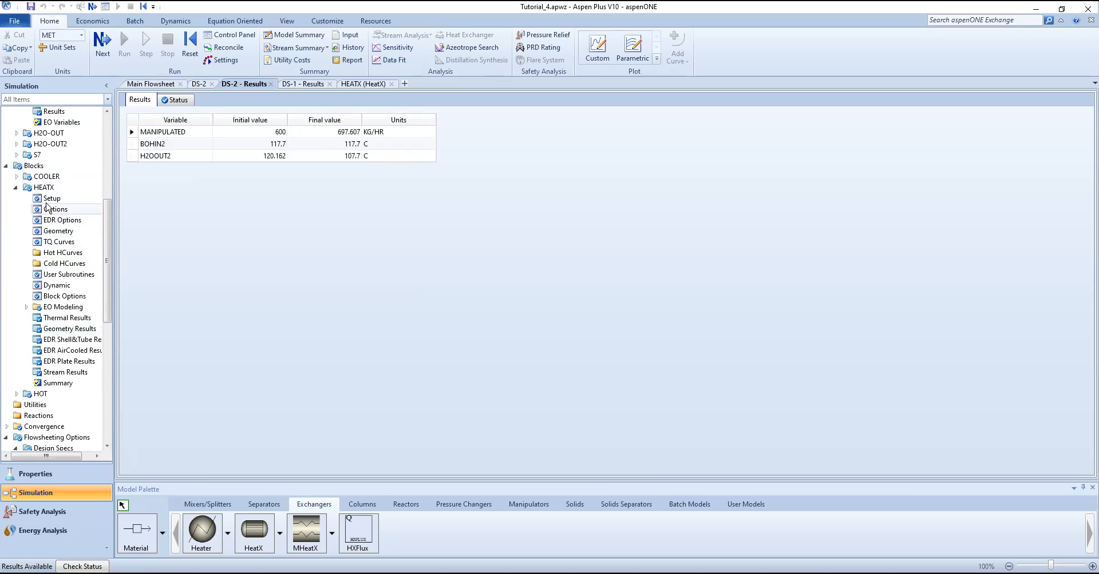
{"action": "left_click", "coordinate": [45, 209]}
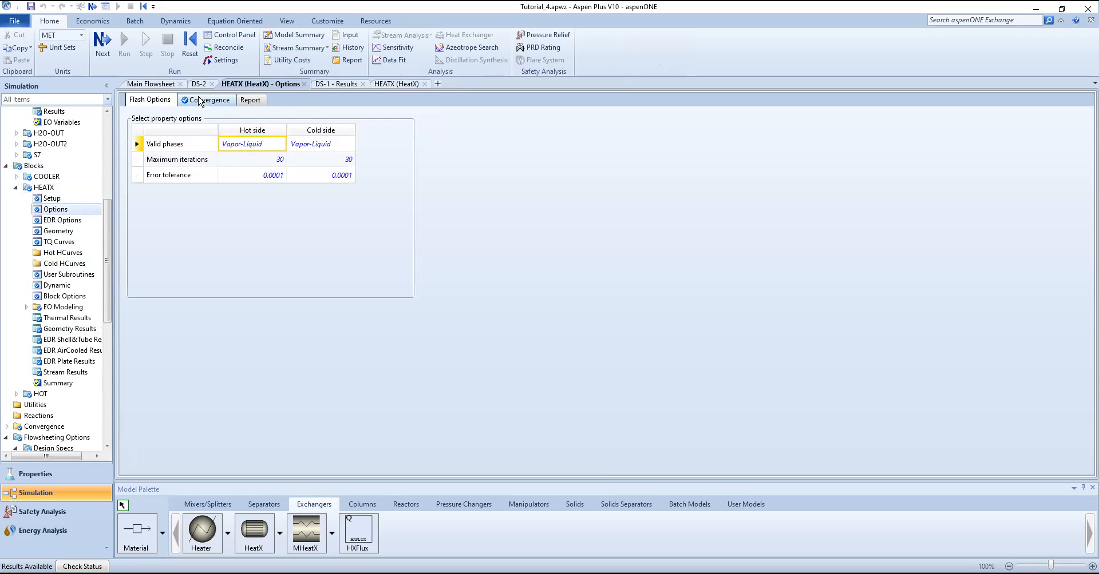
{"action": "left_click", "coordinate": [200, 100]}
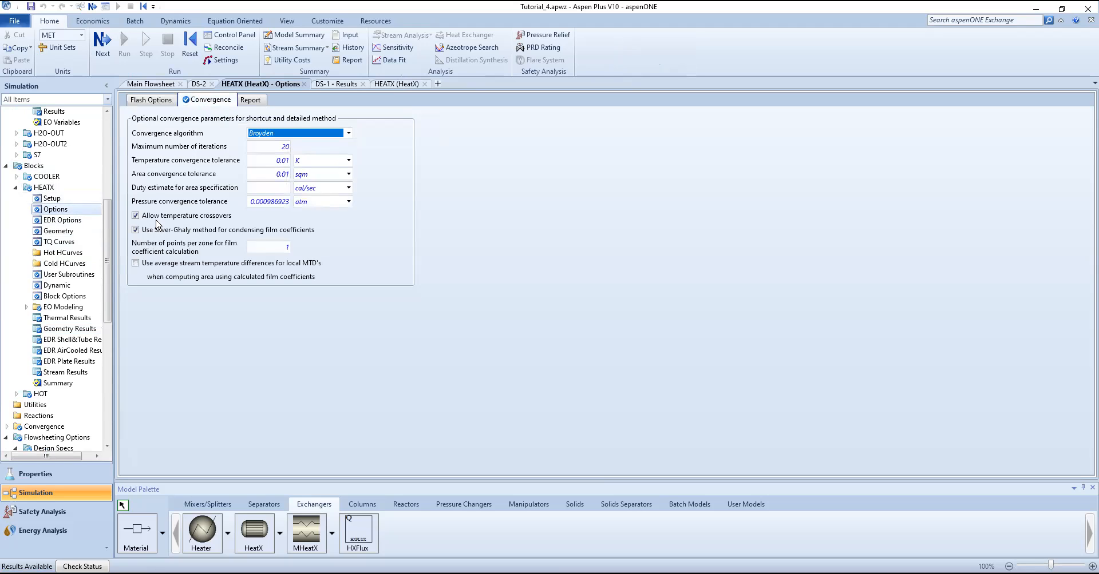
Check the final manipulated flow of DS-2 against the DS-1 results and return to the DS-2 results.
{"action": "scroll", "coordinate": [57, 343], "scroll_direction": "down", "scroll_amount": 5}
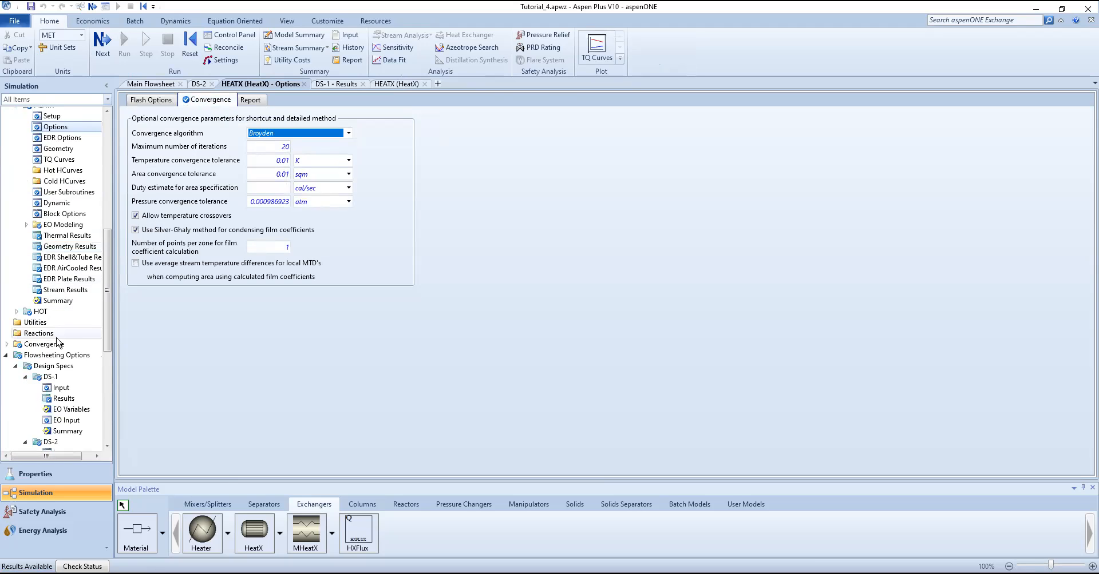
{"action": "scroll", "coordinate": [58, 342], "scroll_direction": "down", "scroll_amount": 2}
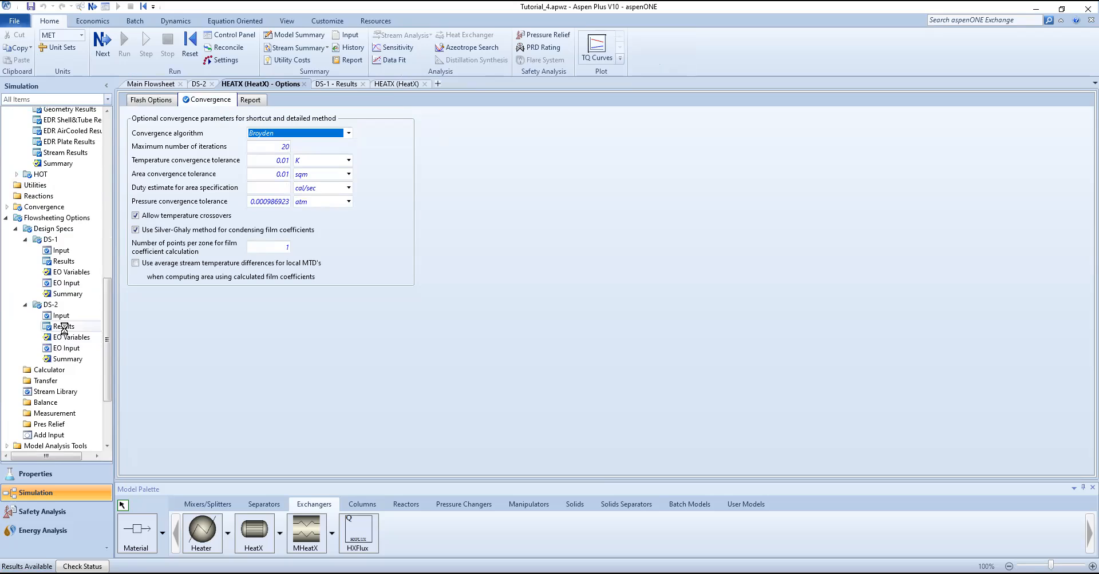
{"action": "left_click", "coordinate": [64, 327]}
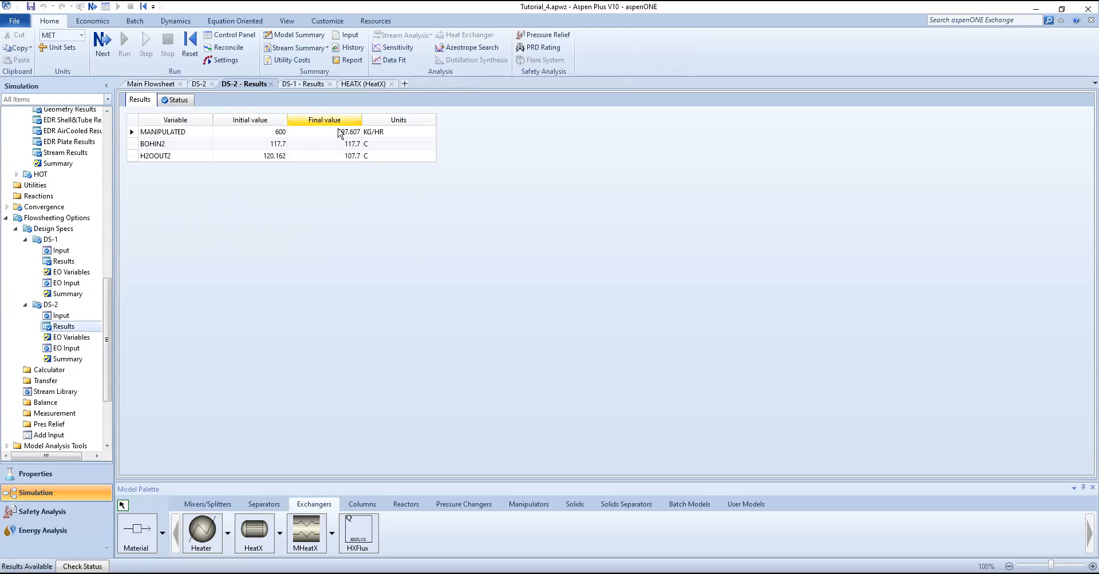
{"action": "left_click", "coordinate": [62, 261]}
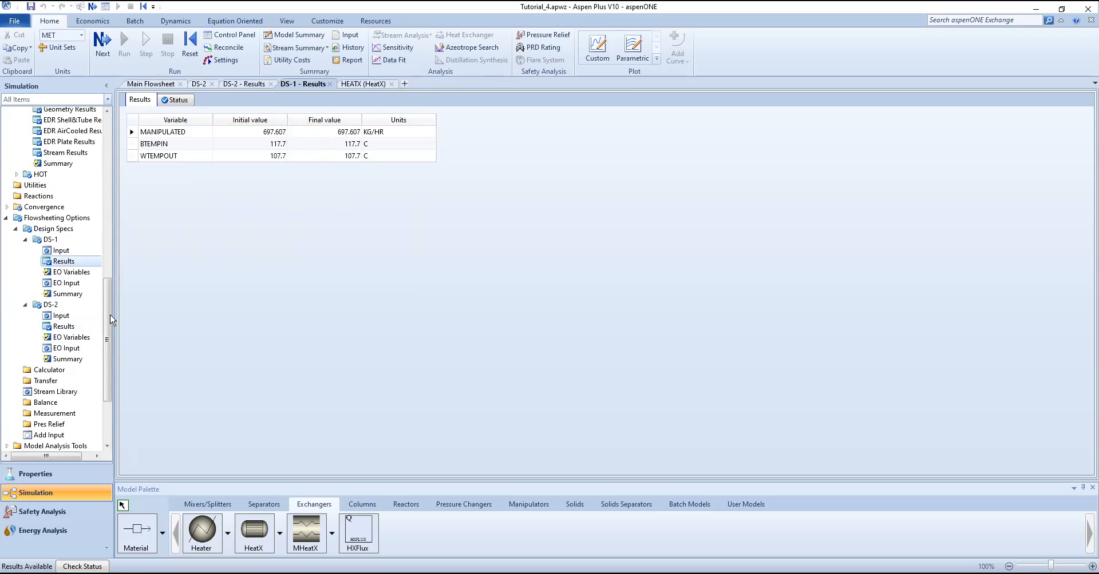
{"action": "left_click", "coordinate": [64, 327]}
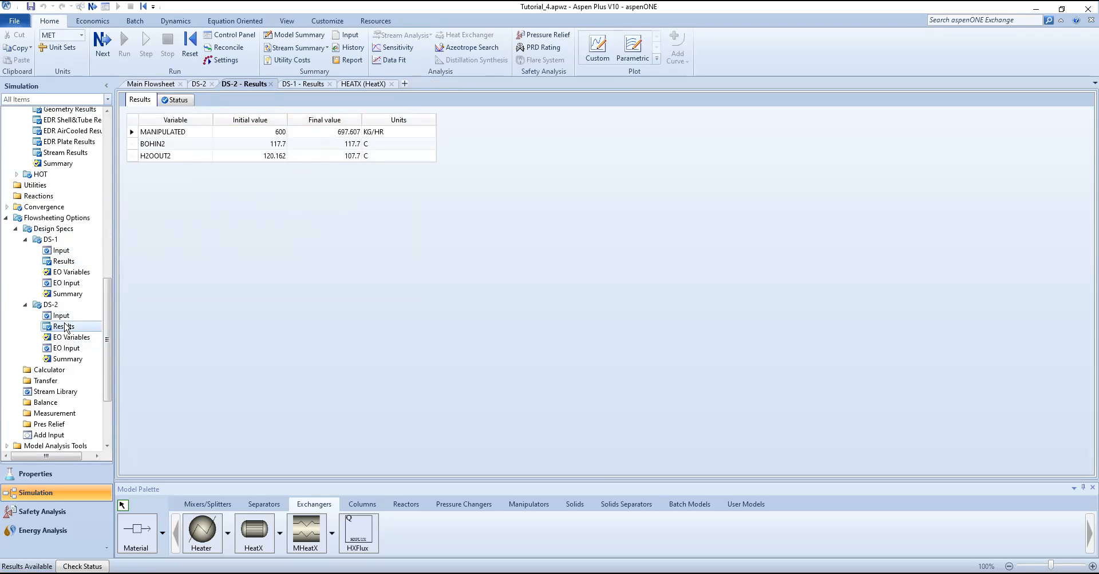
Open the flash options of the HEATX block.
{"action": "scroll", "coordinate": [65, 327], "scroll_direction": "up", "scroll_amount": 3}
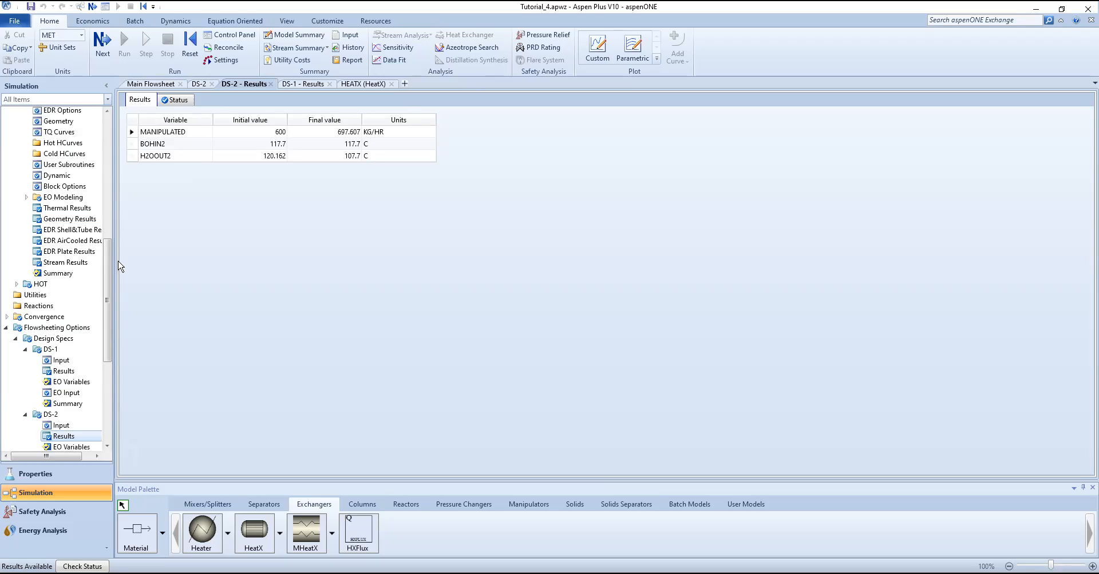
{"action": "scroll", "coordinate": [69, 240], "scroll_direction": "up", "scroll_amount": 3}
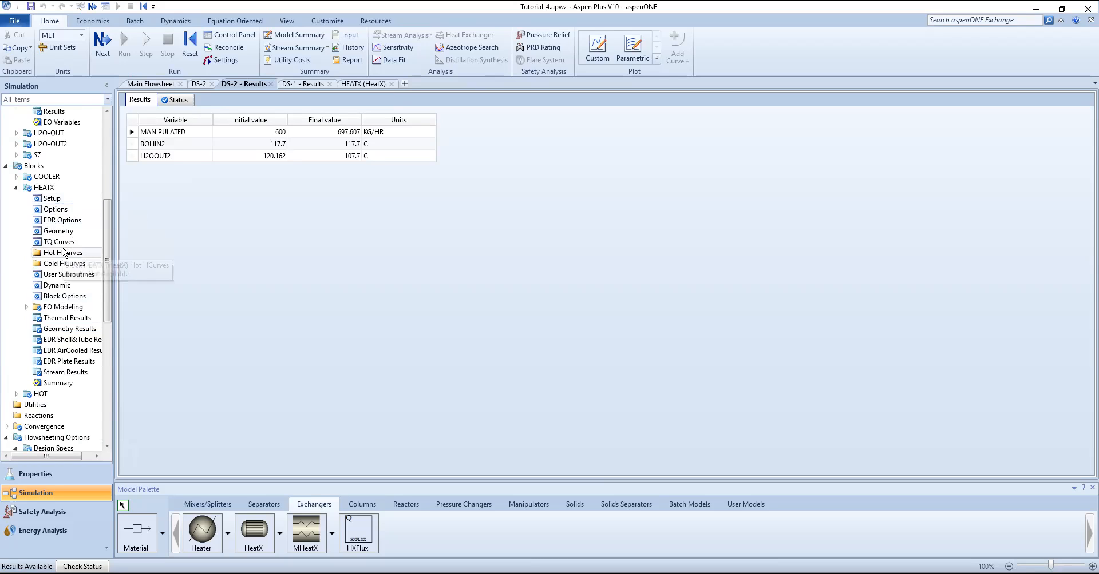
{"action": "left_click", "coordinate": [59, 212]}
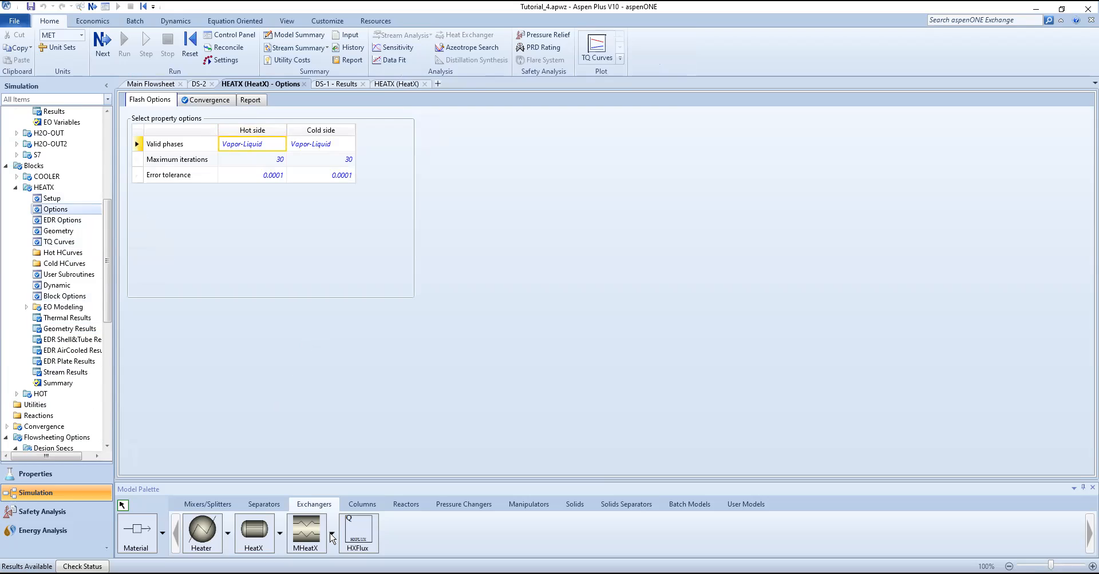
Switch to the tutorial PDF in Adobe Acrobat Reader and read questions Q6 and Q7 on water flow rate and heat duty.
{"action": "key", "text": "alt+Tab"}
{"action": "key", "text": "alt+Tab"}
{"action": "left_click_drag", "start_coordinate": [322, 342], "coordinate": [578, 356]}
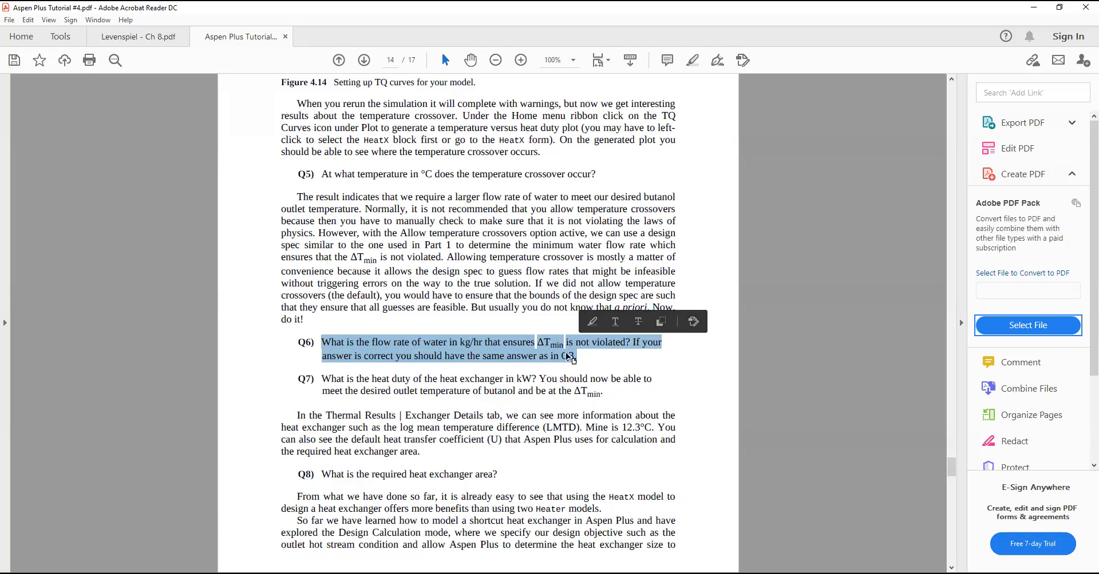
{"action": "scroll", "coordinate": [571, 358], "scroll_direction": "down", "scroll_amount": 2}
{"action": "left_click_drag", "start_coordinate": [322, 323], "coordinate": [600, 339]}
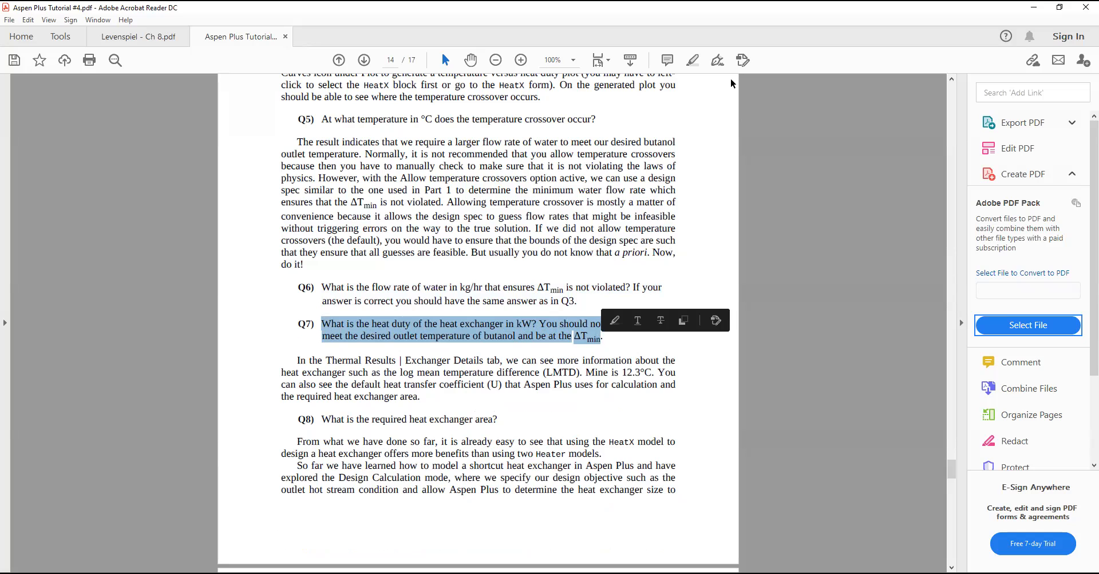
Switch back to Aspen Plus and open the DS-2 results on their own form to read the required water flow.
{"action": "key", "text": "alt+Tab"}
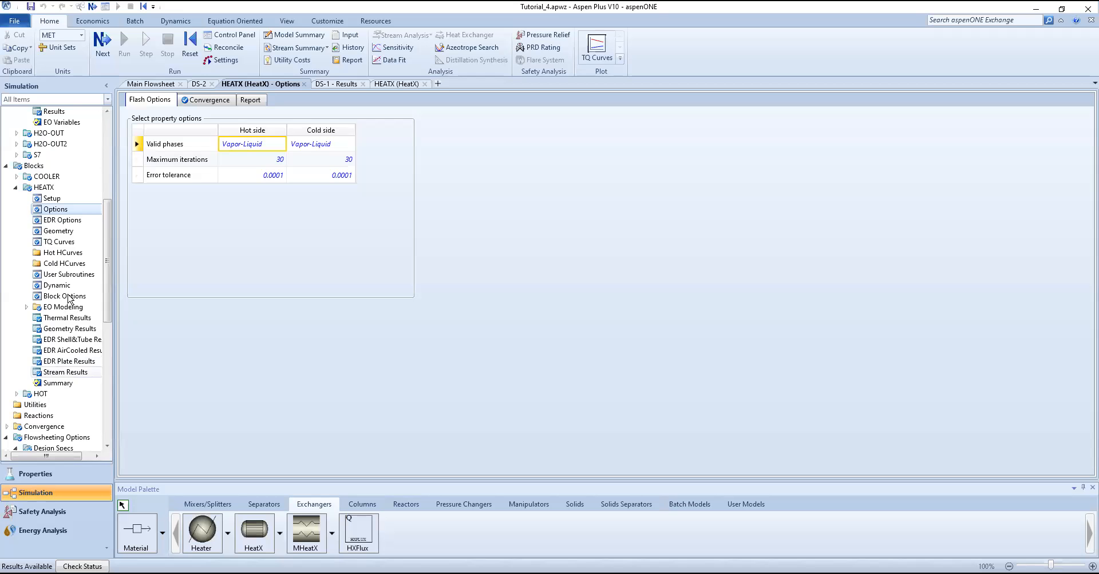
{"action": "left_click", "coordinate": [161, 85]}
{"action": "double_click", "coordinate": [59, 386]}
{"action": "left_click", "coordinate": [62, 380]}
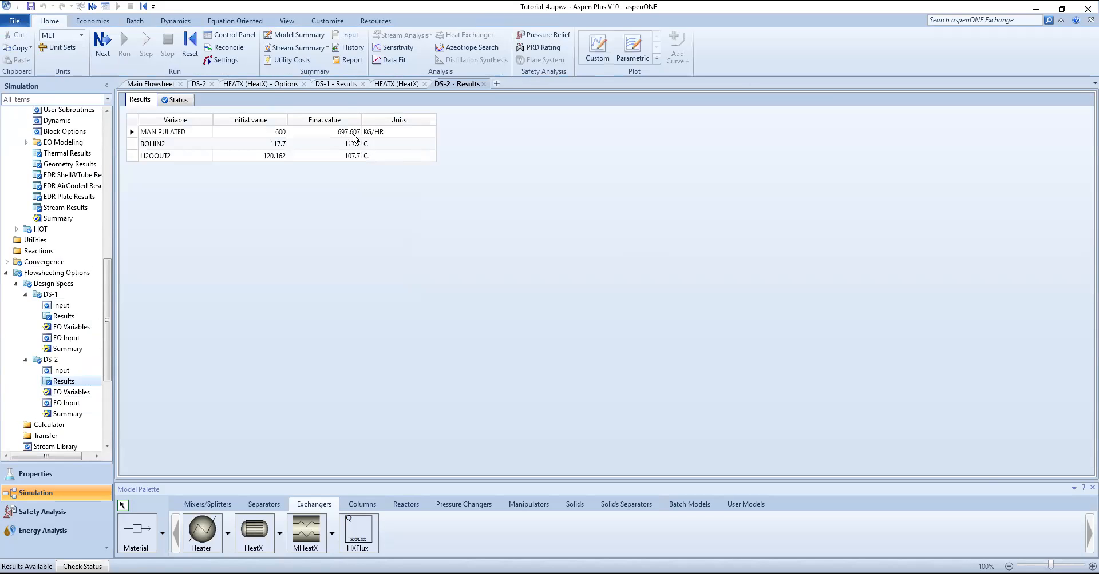
Set the total flow rate of stream H2O-IN2 to 697.607 kg/hr.
{"action": "left_click", "coordinate": [394, 85]}
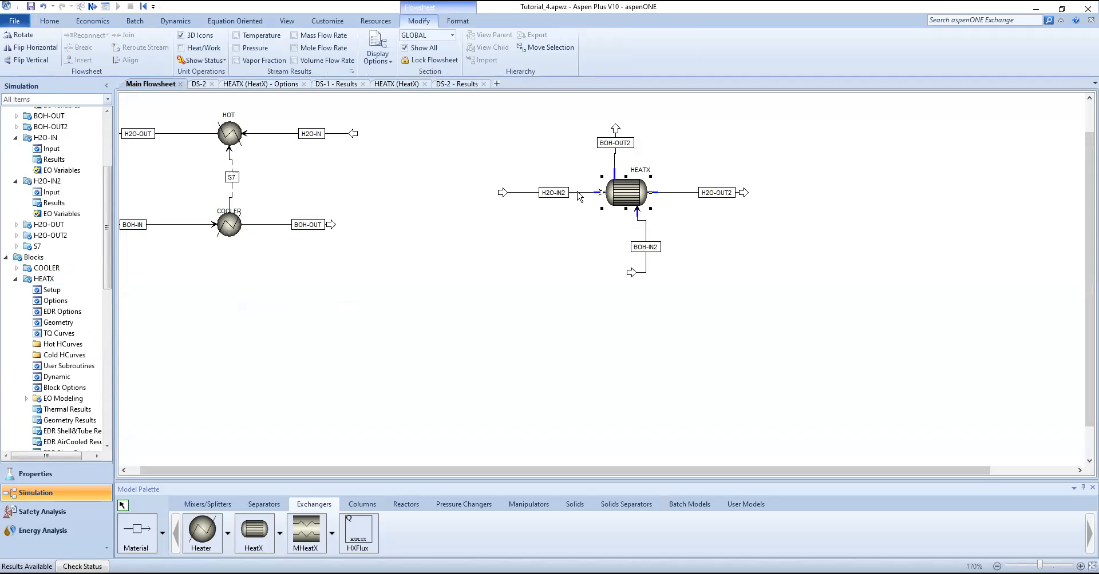
{"action": "left_click", "coordinate": [577, 193]}
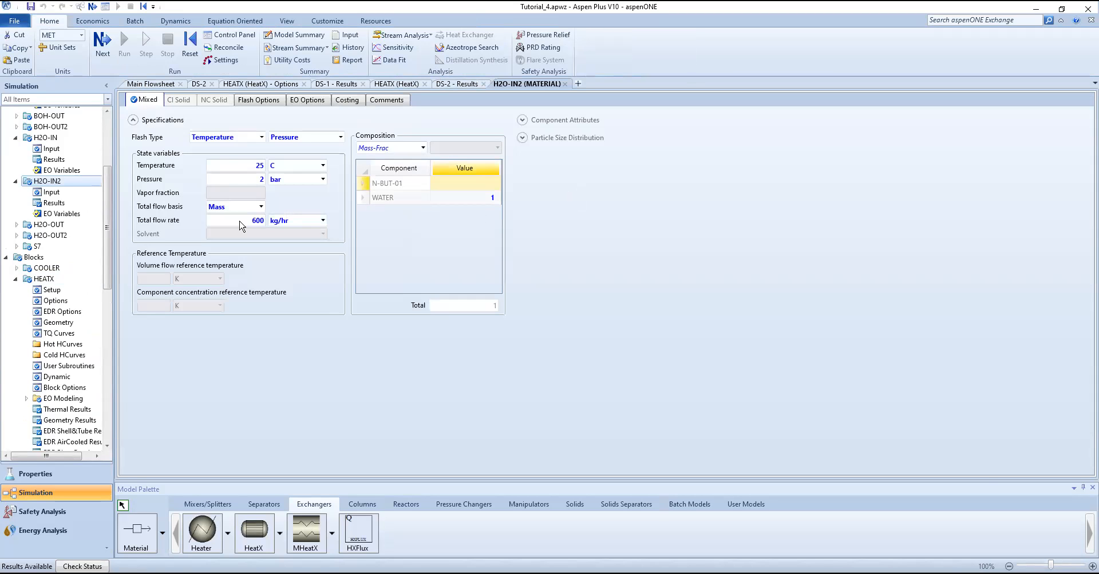
{"action": "left_click", "coordinate": [264, 223]}
{"action": "type", "text": "397.607"}
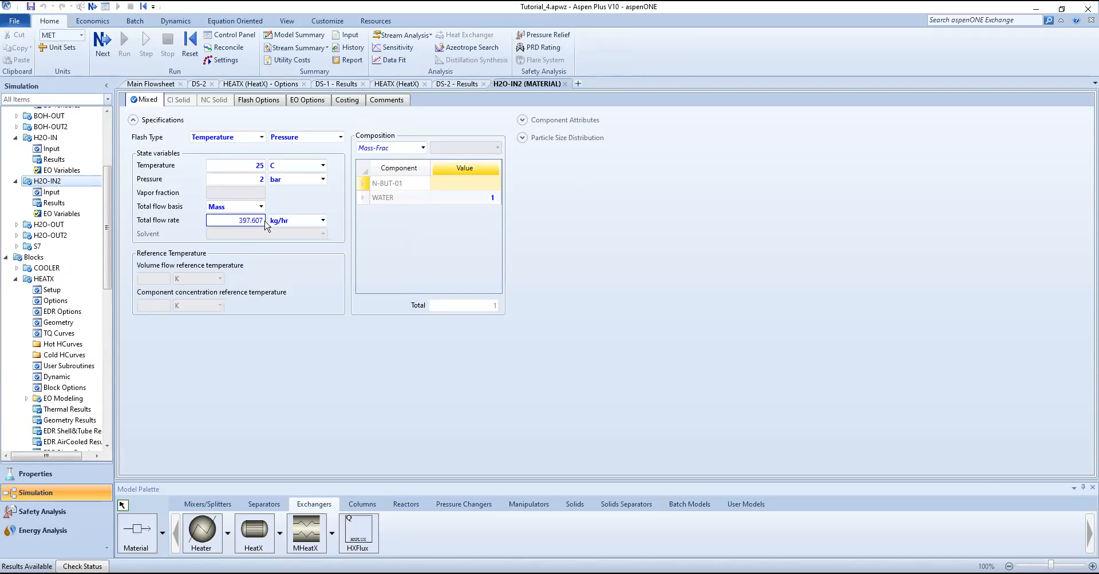
{"action": "key", "text": "BackSpace"}
{"action": "key", "text": "BackSpace"}
{"action": "type", "text": ".607"}
{"action": "key", "text": "Return"}
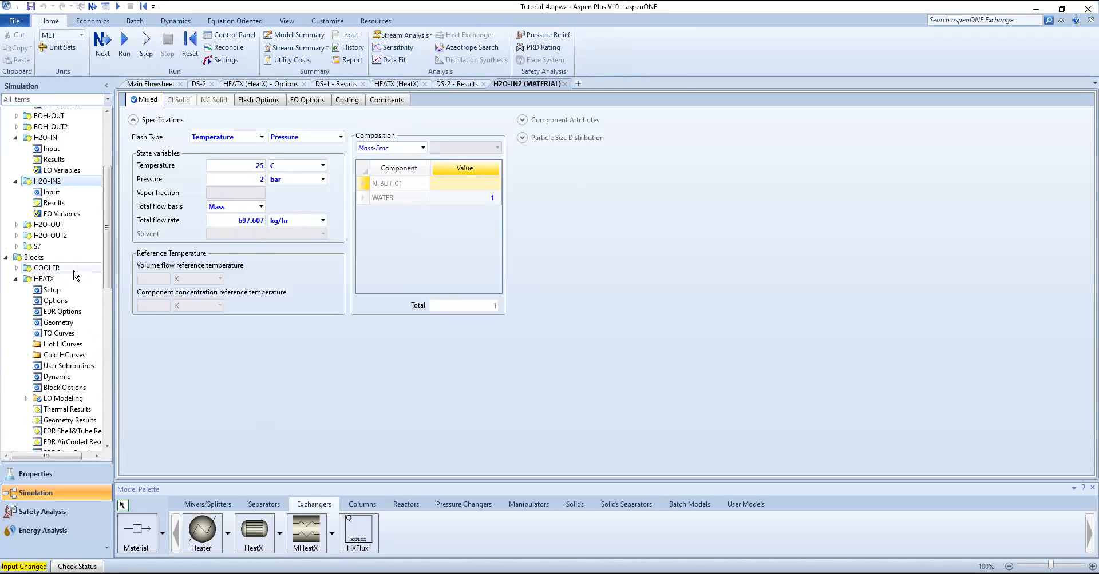
Disallow temperature crossovers in the HEATX block's convergence options and run the simulation.
{"action": "left_click", "coordinate": [56, 301]}
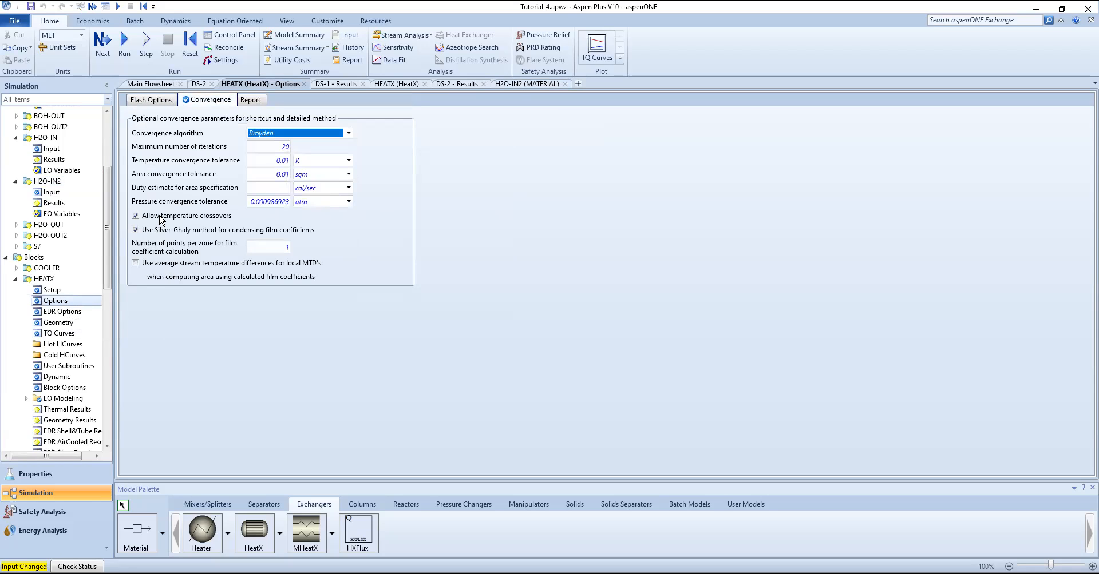
{"action": "left_click", "coordinate": [160, 217]}
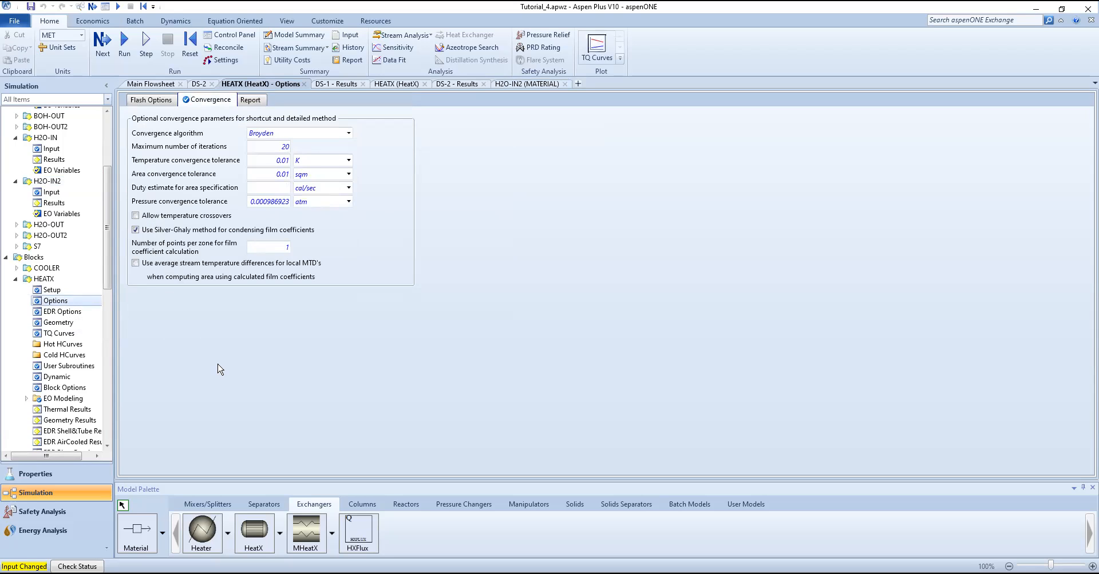
{"action": "left_click", "coordinate": [125, 44]}
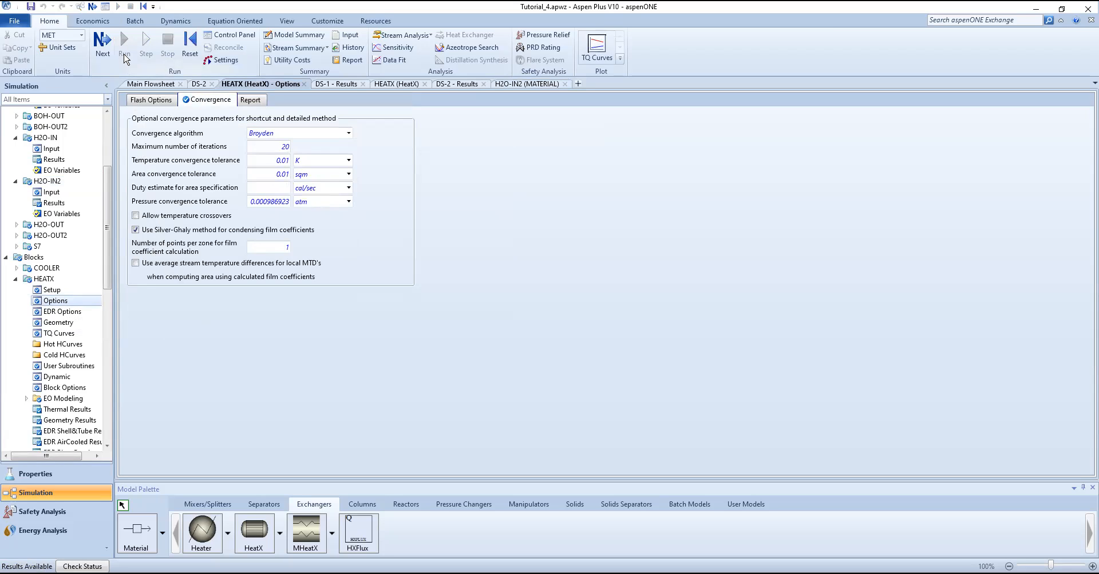
Recheck question Q7 in the tutorial PDF, then open the HEATX stream results in Aspen Plus and display the temperatures in C.
{"action": "scroll", "coordinate": [63, 294], "scroll_direction": "down", "scroll_amount": 3}
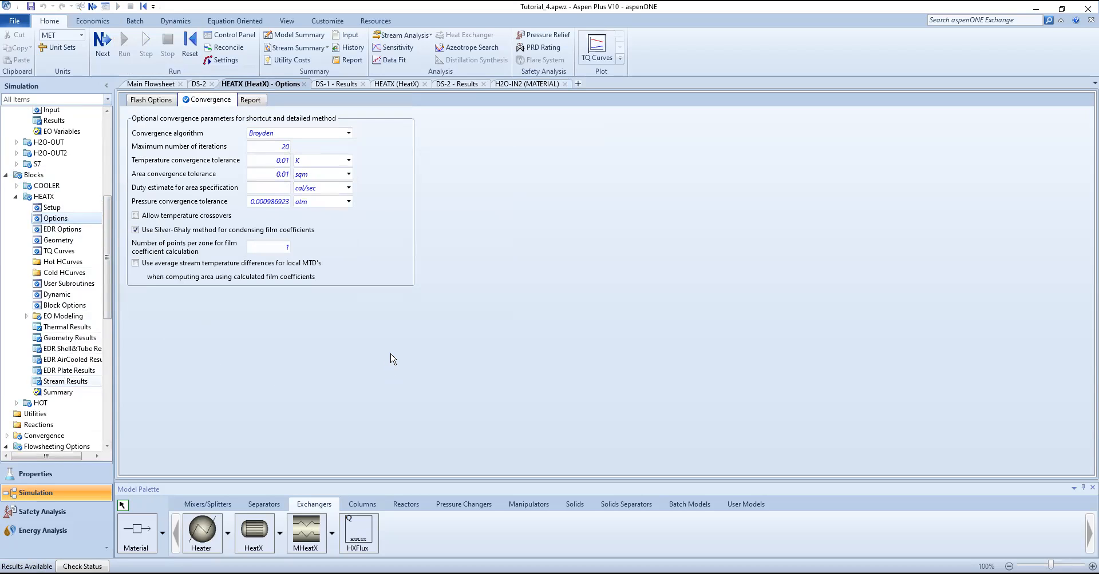
{"action": "key", "text": "alt+Tab"}
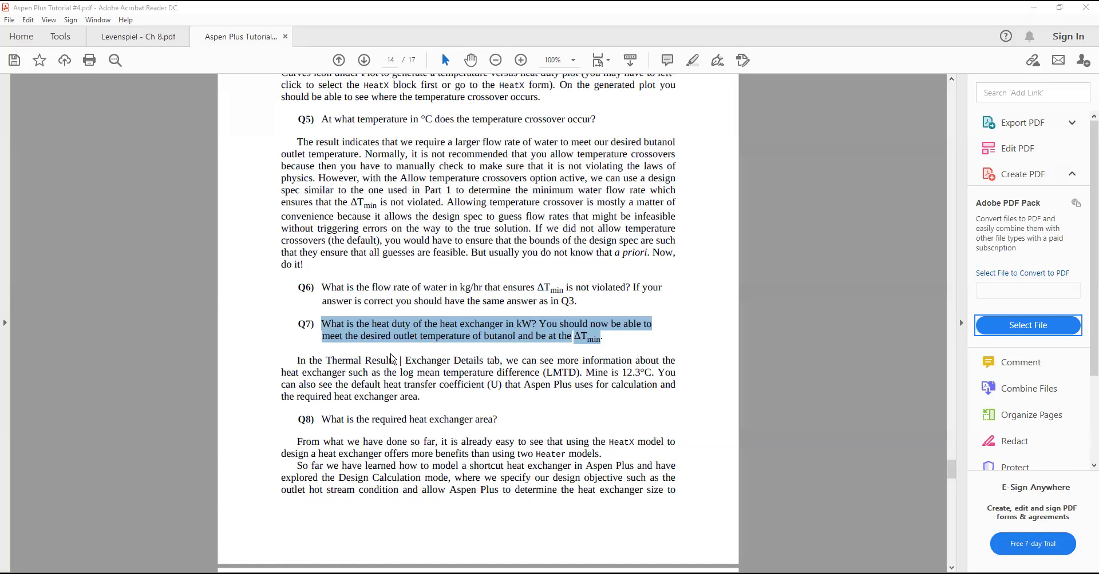
{"action": "key", "text": "alt+Tab"}
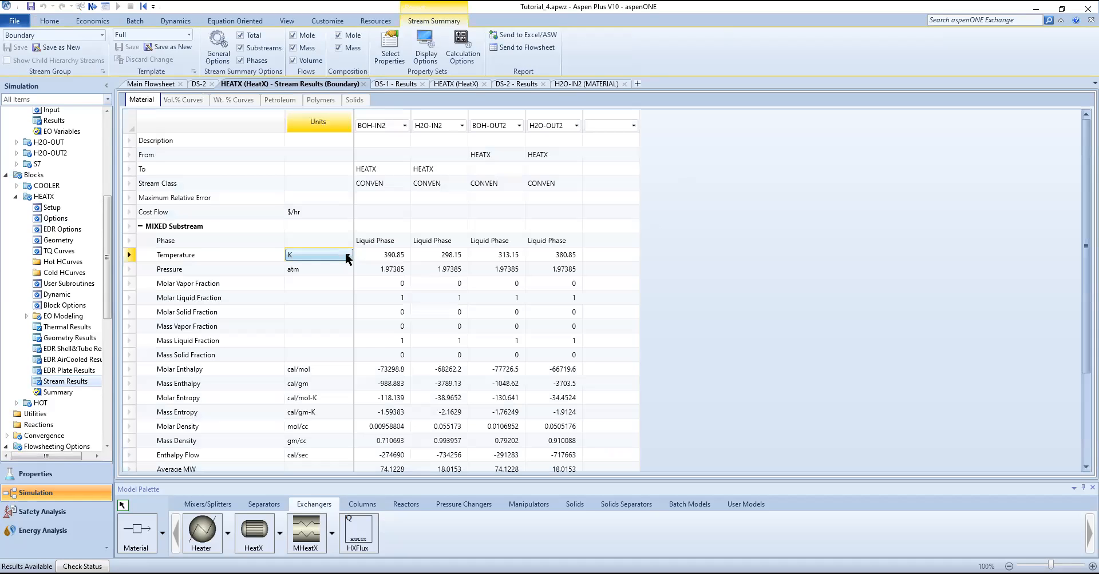
{"action": "left_click", "coordinate": [348, 258]}
{"action": "left_click", "coordinate": [336, 275]}
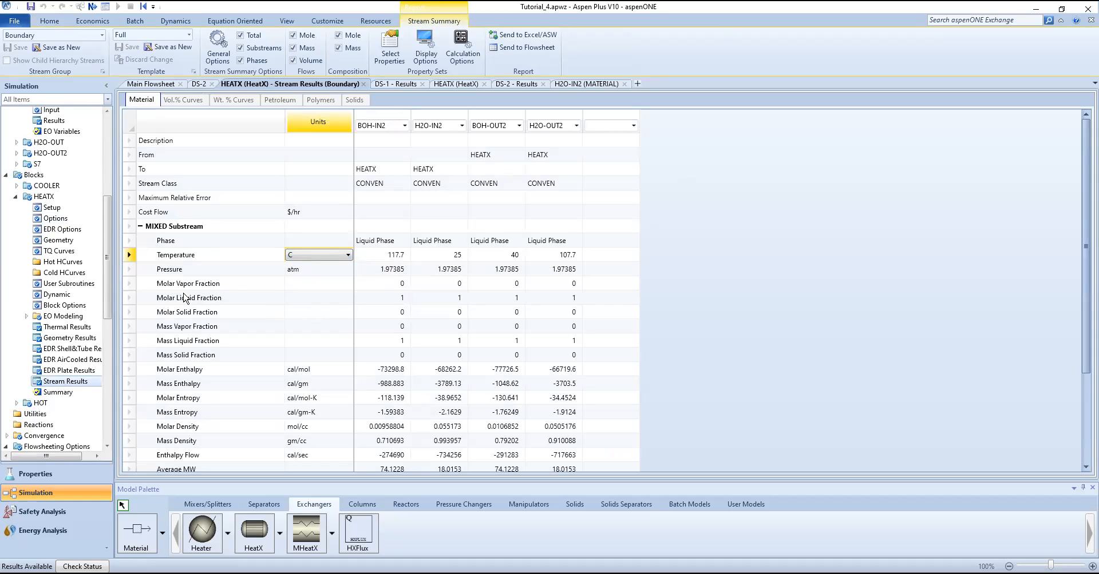
Open the HEATX thermal results summary and display the heat duty in kW.
{"action": "left_click", "coordinate": [46, 331]}
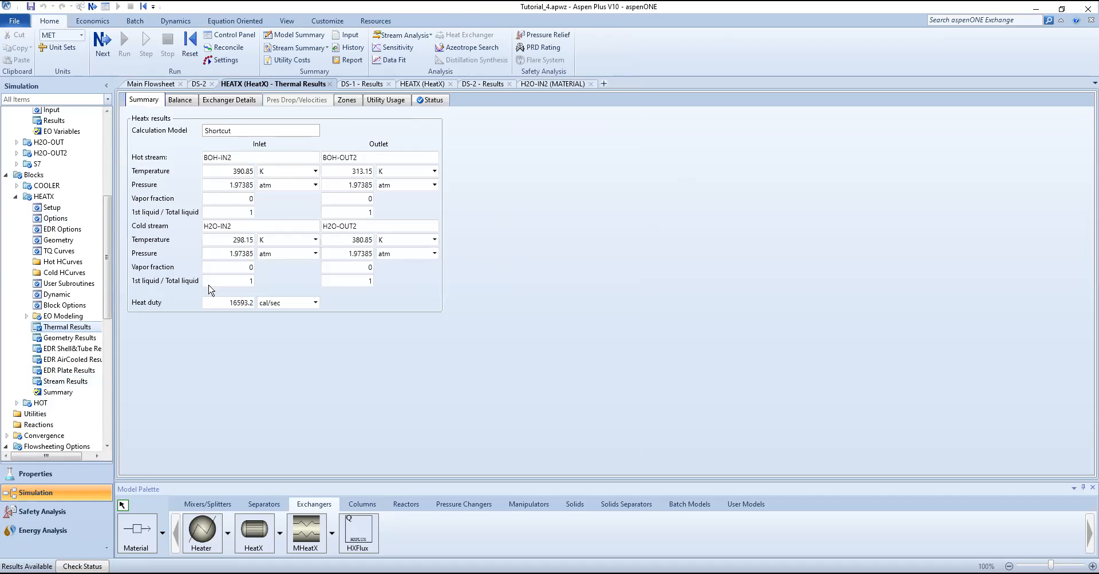
{"action": "left_click", "coordinate": [312, 306]}
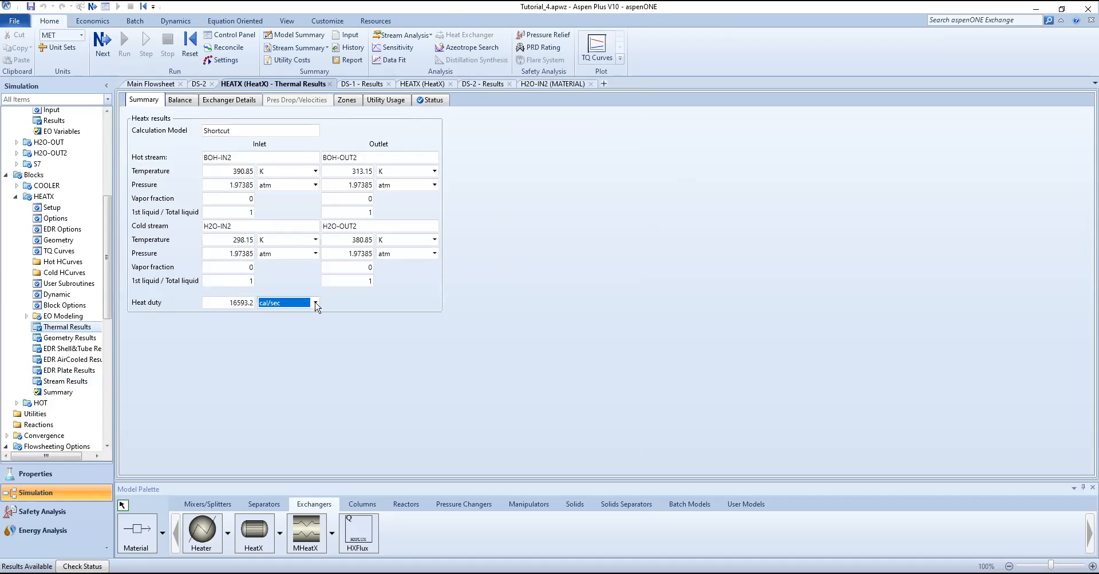
{"action": "left_click", "coordinate": [315, 303]}
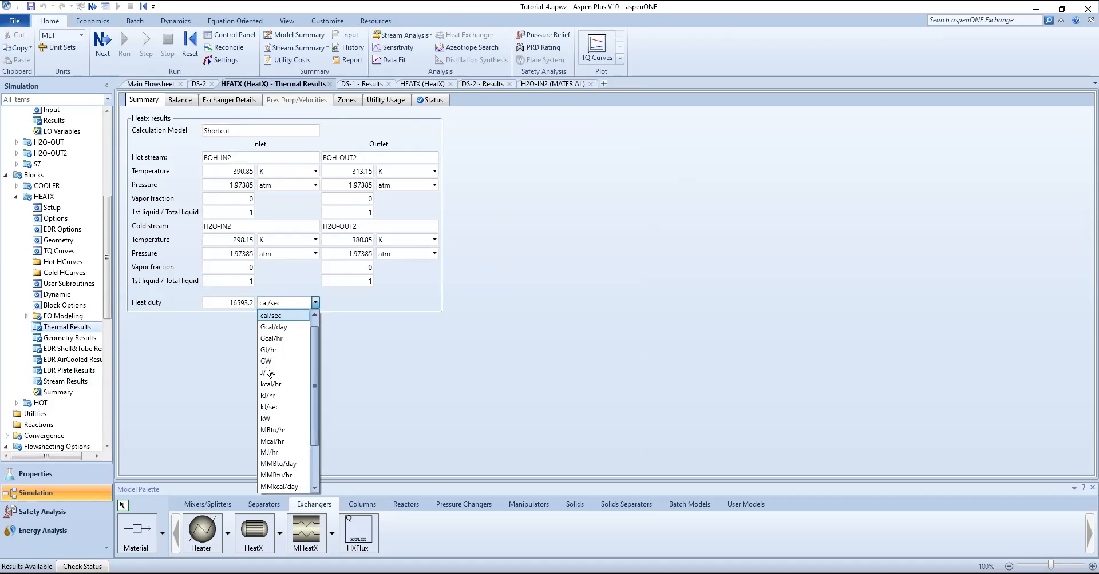
{"action": "left_click", "coordinate": [268, 418]}
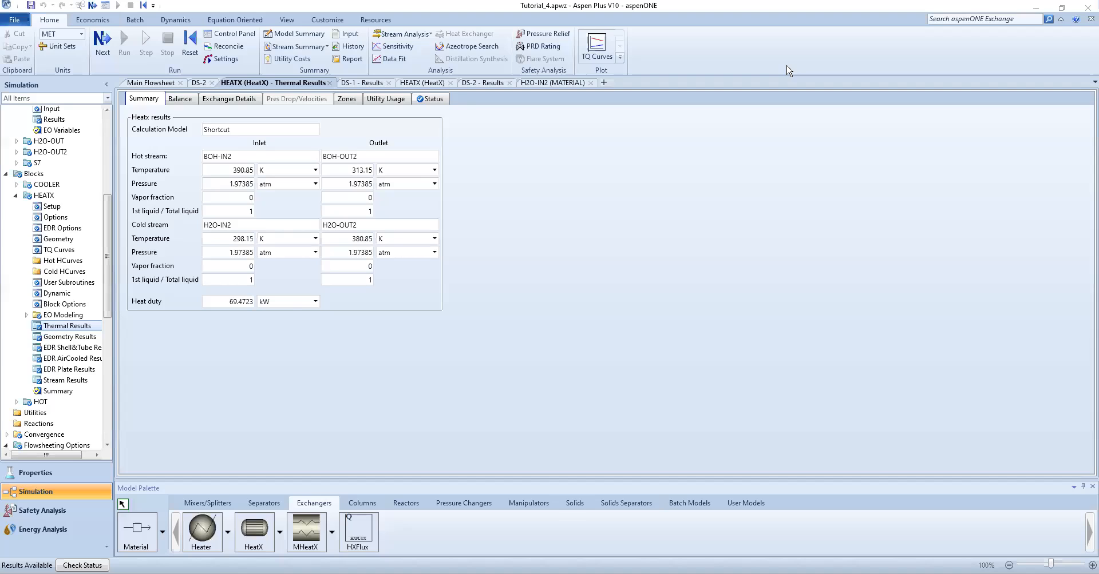
Switch to the tutorial PDF and read the passage on exchanger details, LMTD and question Q8 about the required exchanger area.
{"action": "key", "text": "alt+Tab"}
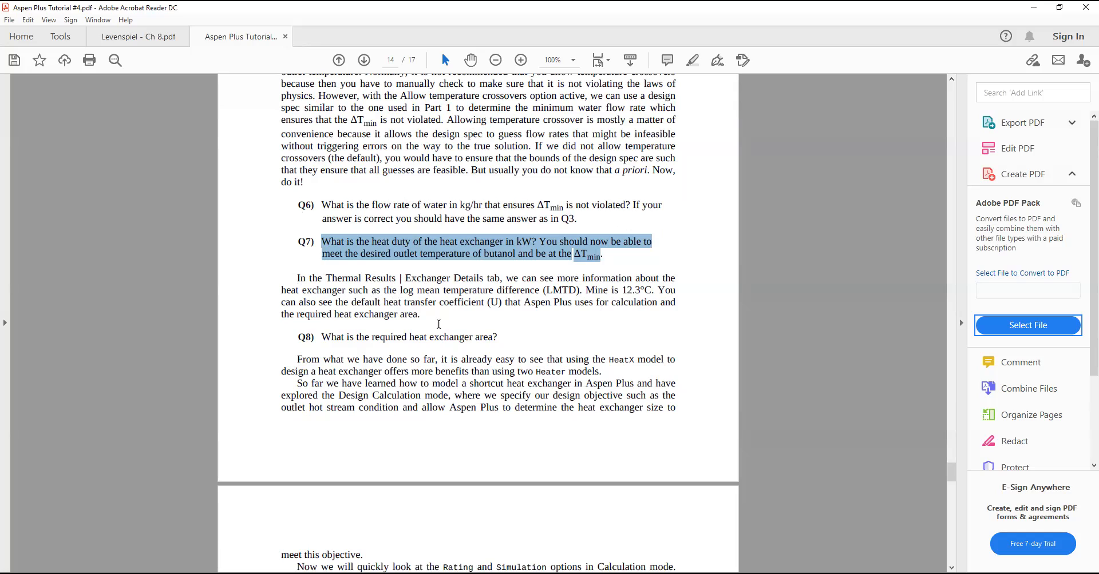
{"action": "left_click_drag", "start_coordinate": [627, 291], "coordinate": [641, 291]}
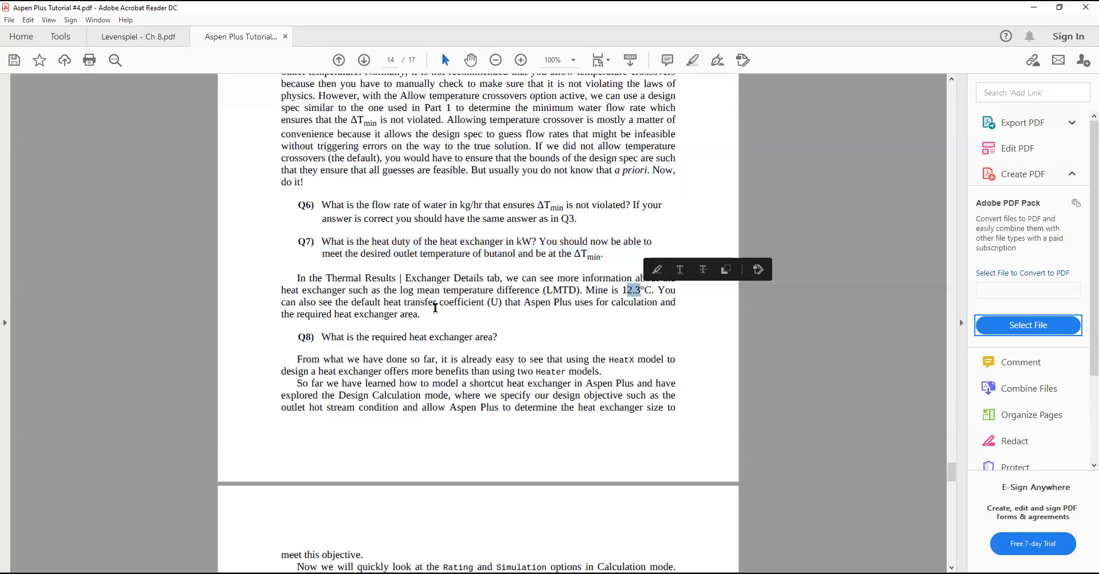
{"action": "left_click_drag", "start_coordinate": [320, 301], "coordinate": [402, 316]}
{"action": "left_click", "coordinate": [366, 339]}
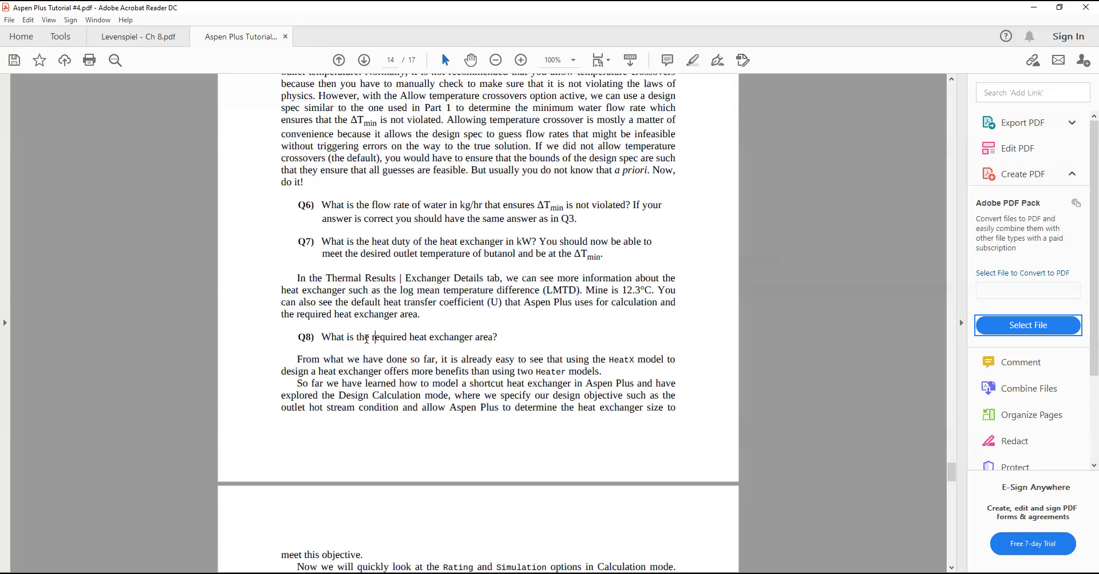
{"action": "scroll", "coordinate": [403, 321], "scroll_direction": "down", "scroll_amount": 3}
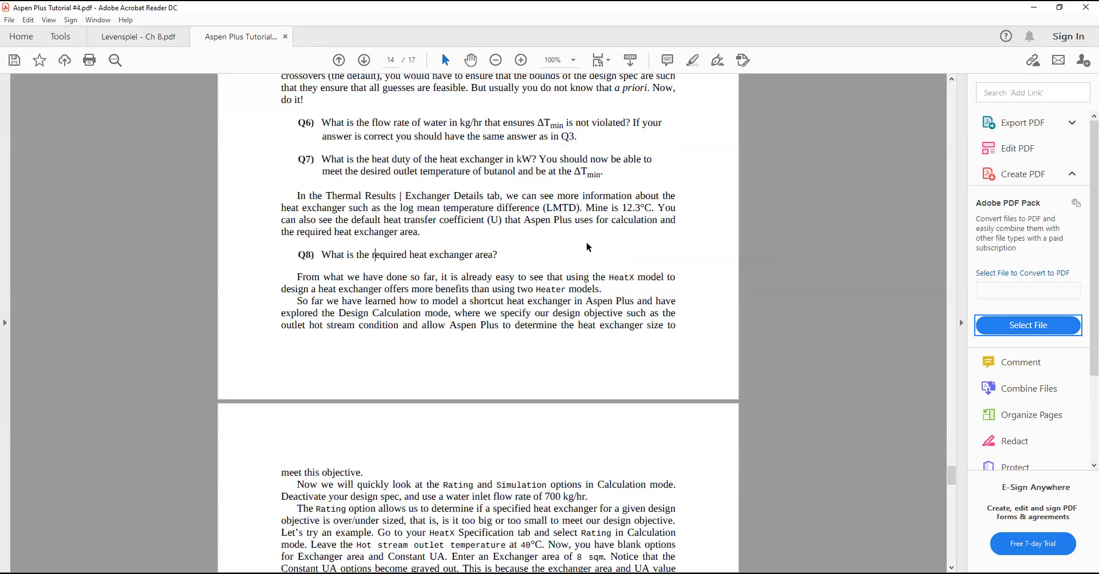
{"action": "left_click", "coordinate": [771, 30]}
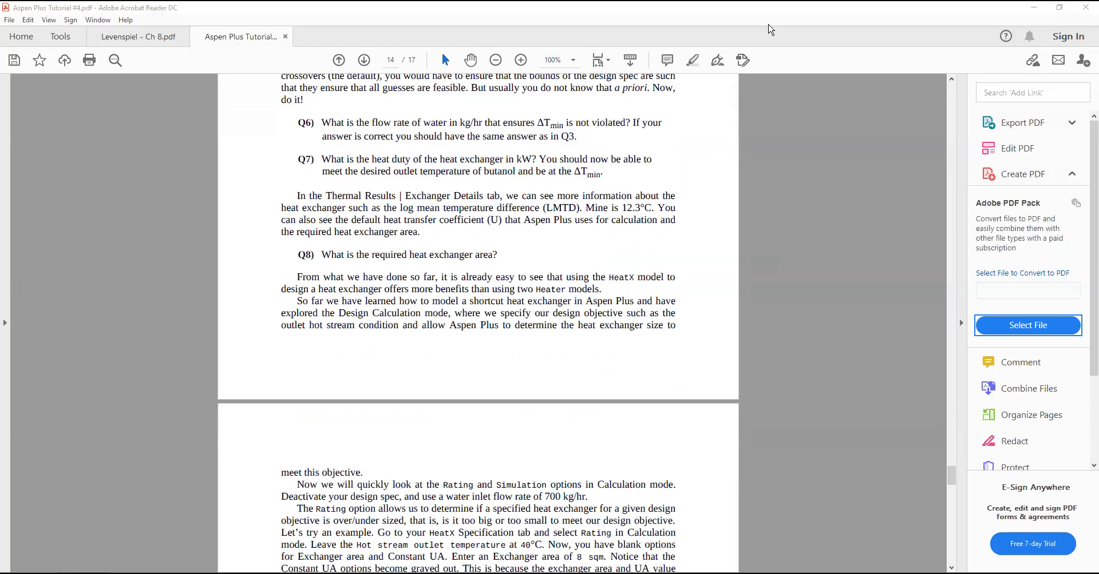
Switch back to Aspen Plus, open HEATX's exchanger details and display the average dirty U in kW/sqm-K.
{"action": "key", "text": "alt+Tab"}
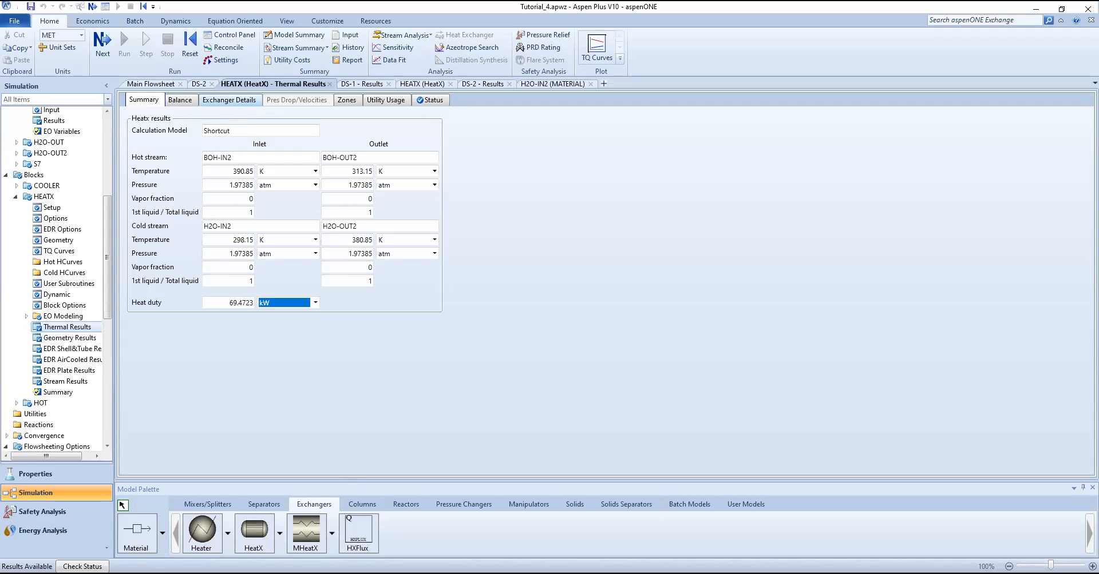
{"action": "left_click", "coordinate": [229, 100]}
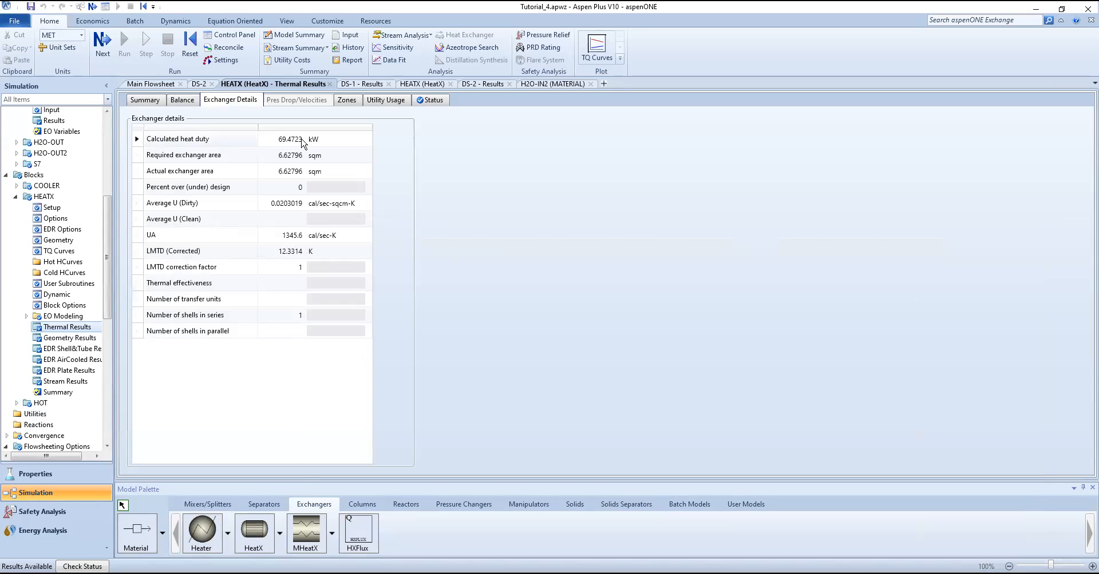
{"action": "left_click", "coordinate": [274, 156]}
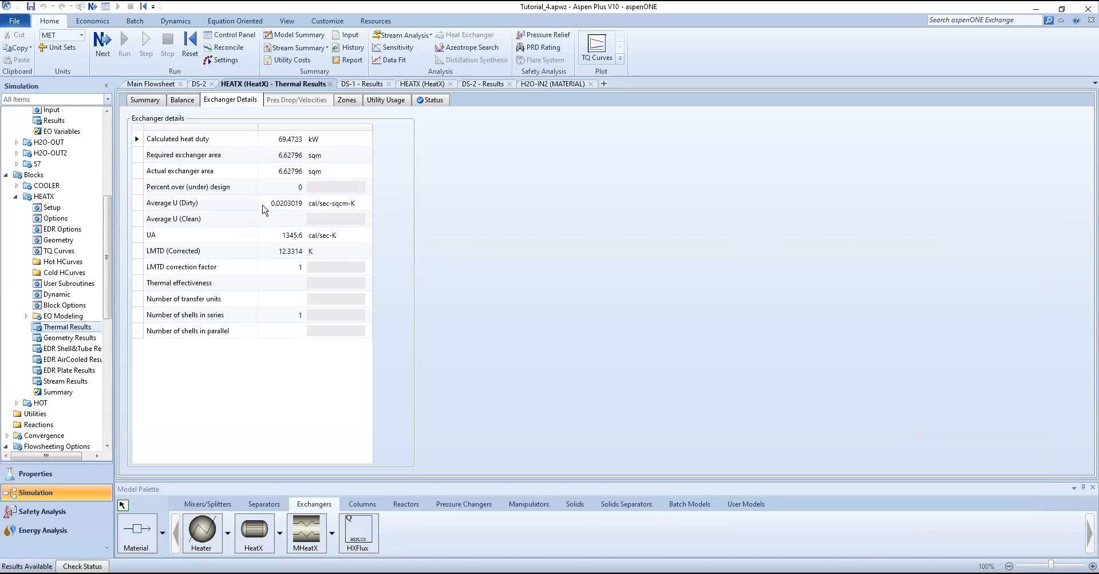
{"action": "left_click", "coordinate": [361, 204]}
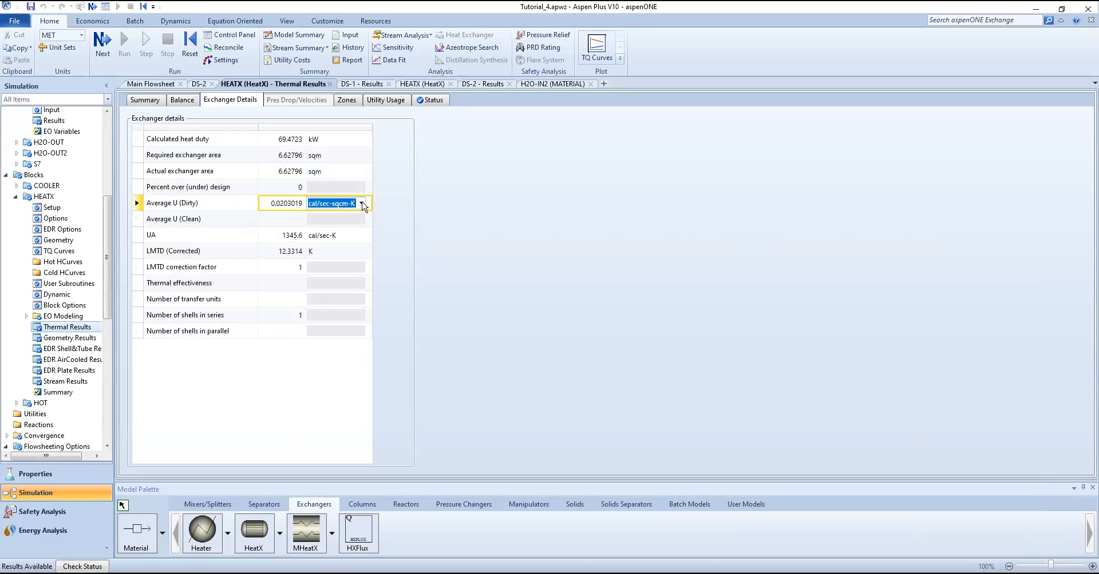
{"action": "left_click", "coordinate": [362, 204]}
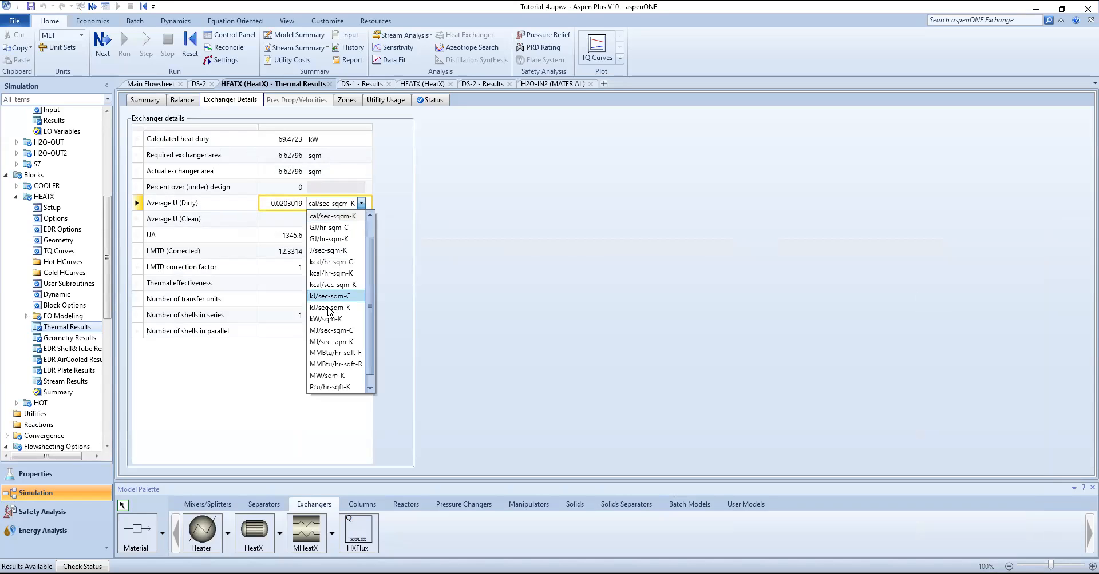
{"action": "left_click", "coordinate": [327, 320]}
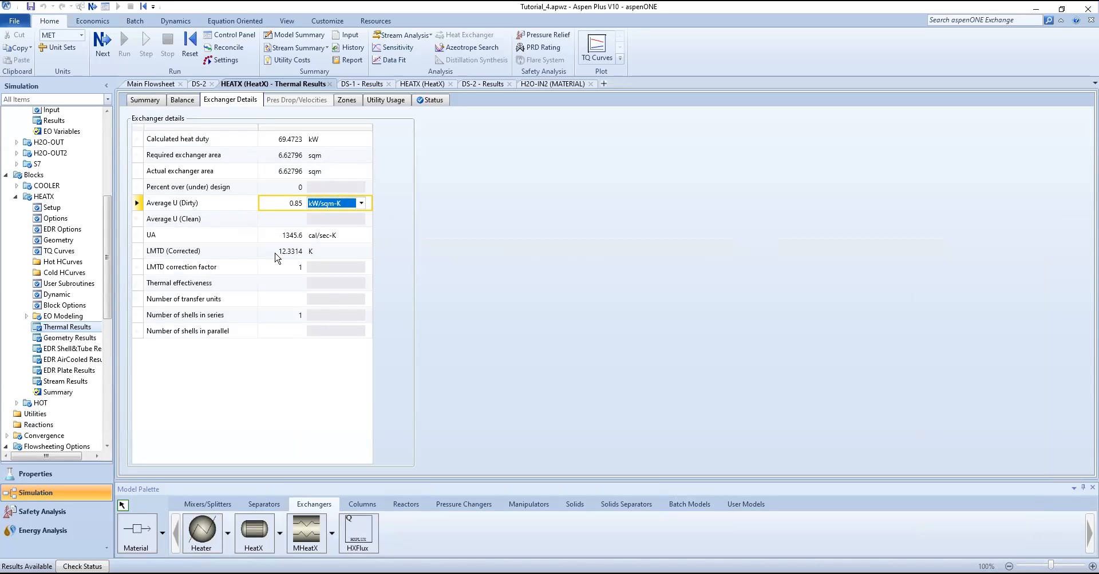
Display the corrected LMTD in C and the UA value in kJ/sec-K in the exchanger details.
{"action": "left_click", "coordinate": [351, 251]}
{"action": "left_click", "coordinate": [361, 252]}
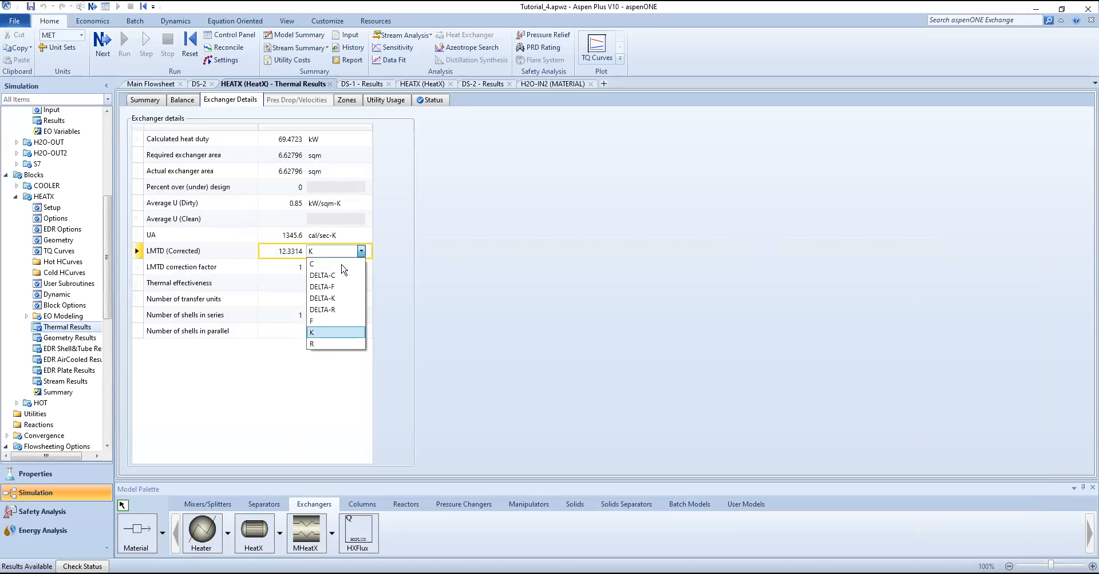
{"action": "left_click", "coordinate": [317, 264]}
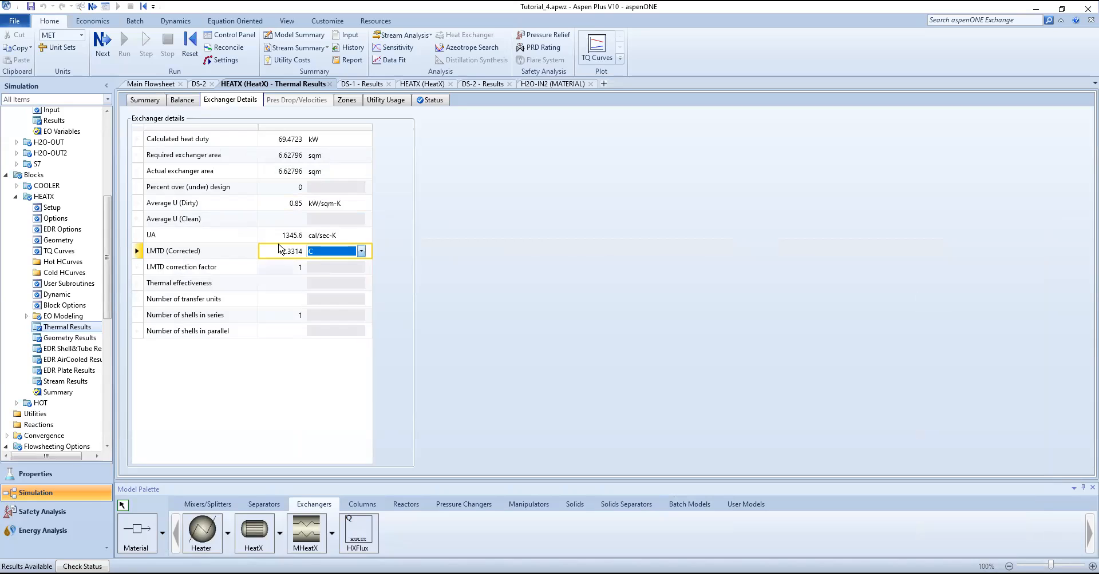
{"action": "left_click", "coordinate": [361, 235]}
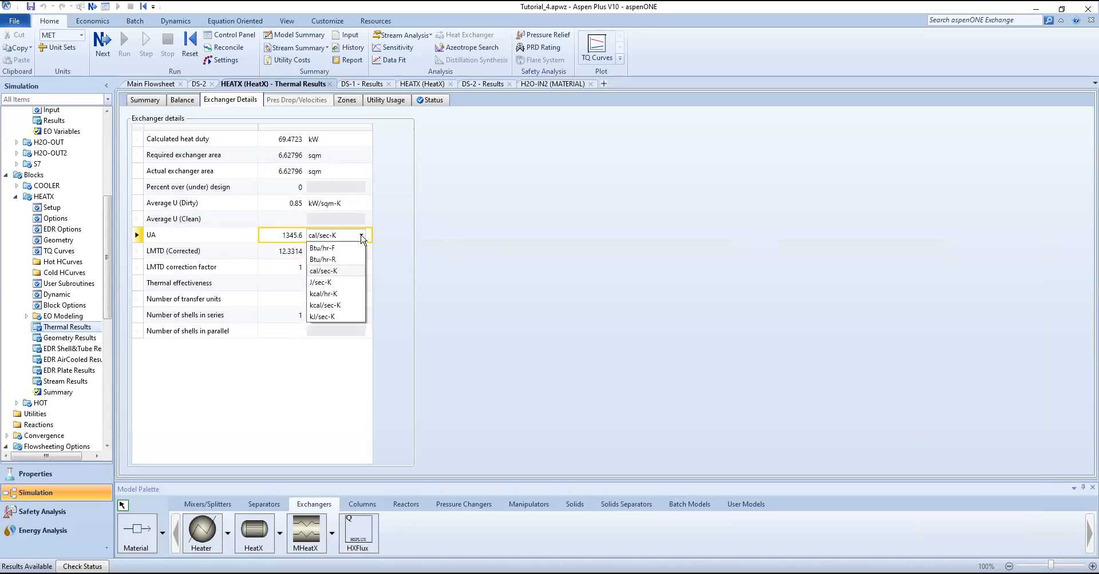
{"action": "left_click", "coordinate": [329, 316]}
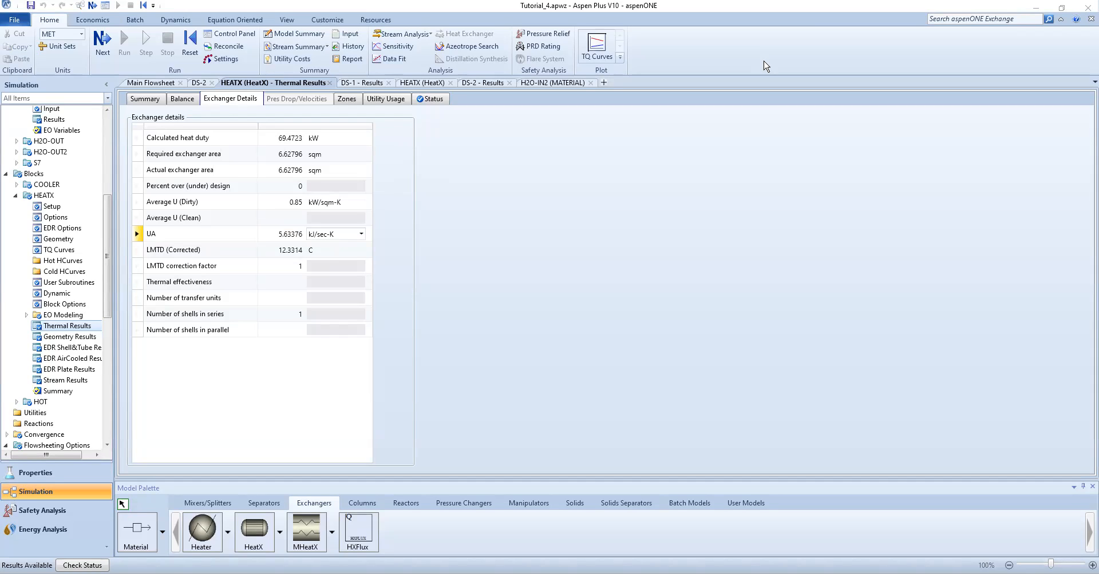
Switch to the tutorial PDF and read the instructions for the Rating and Simulation calculation modes, including question Q9.
{"action": "key", "text": "alt+Tab"}
{"action": "scroll", "coordinate": [364, 351], "scroll_direction": "down", "scroll_amount": 10}
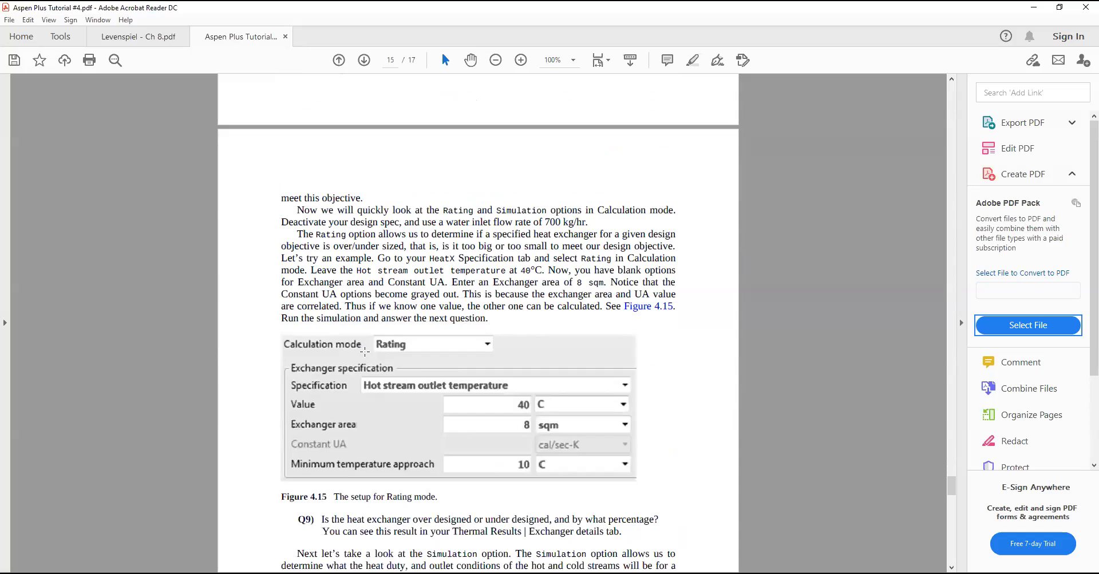
{"action": "scroll", "coordinate": [364, 351], "scroll_direction": "down", "scroll_amount": 4}
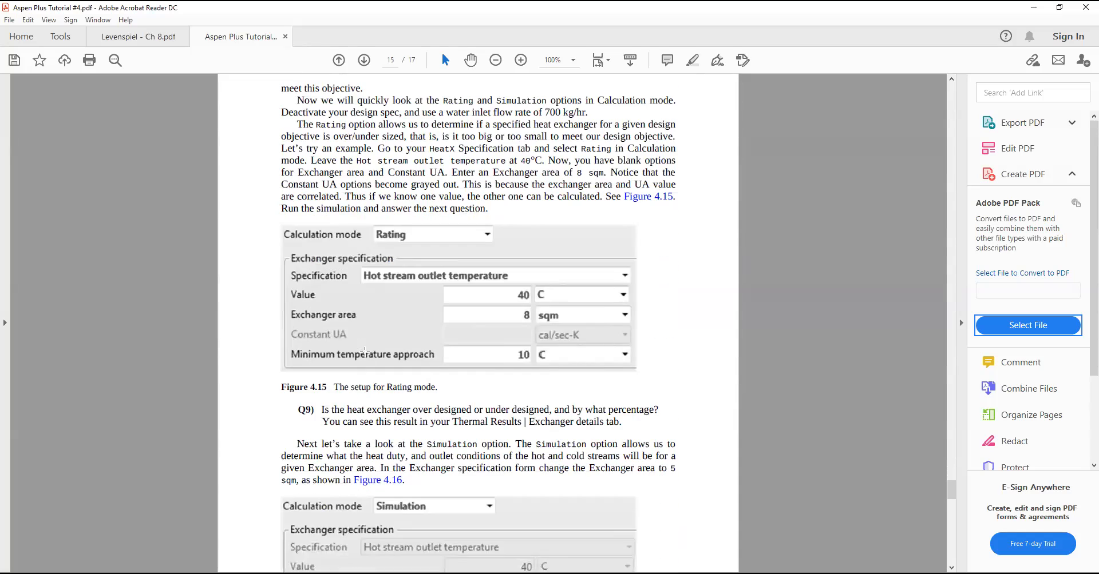
{"action": "scroll", "coordinate": [348, 392], "scroll_direction": "up", "scroll_amount": 8}
{"action": "scroll", "coordinate": [343, 356], "scroll_direction": "down", "scroll_amount": 9}
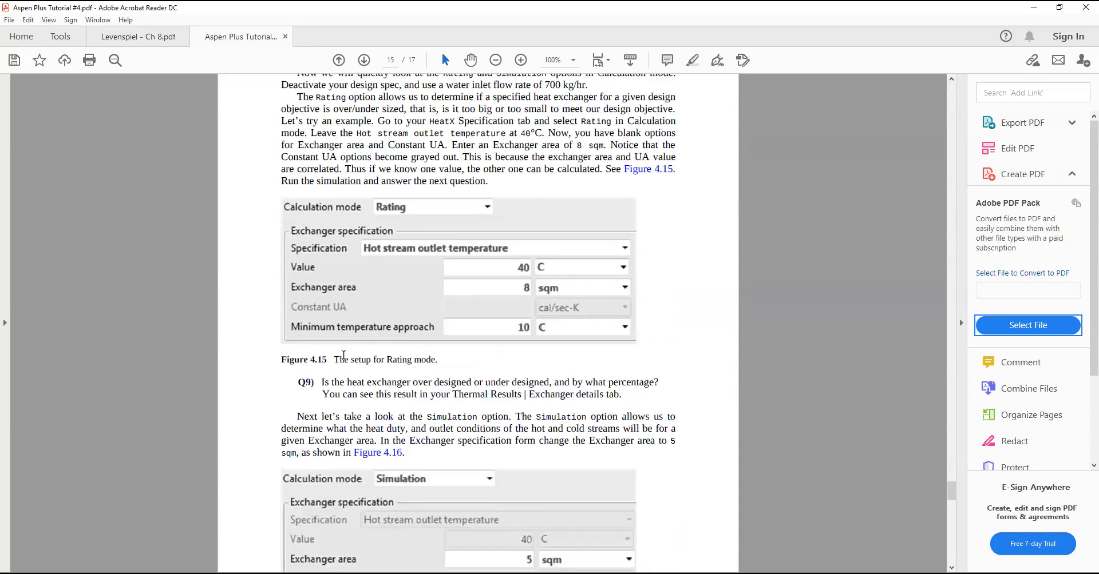
{"action": "scroll", "coordinate": [343, 355], "scroll_direction": "down", "scroll_amount": 16}
{"action": "scroll", "coordinate": [344, 356], "scroll_direction": "up", "scroll_amount": 20}
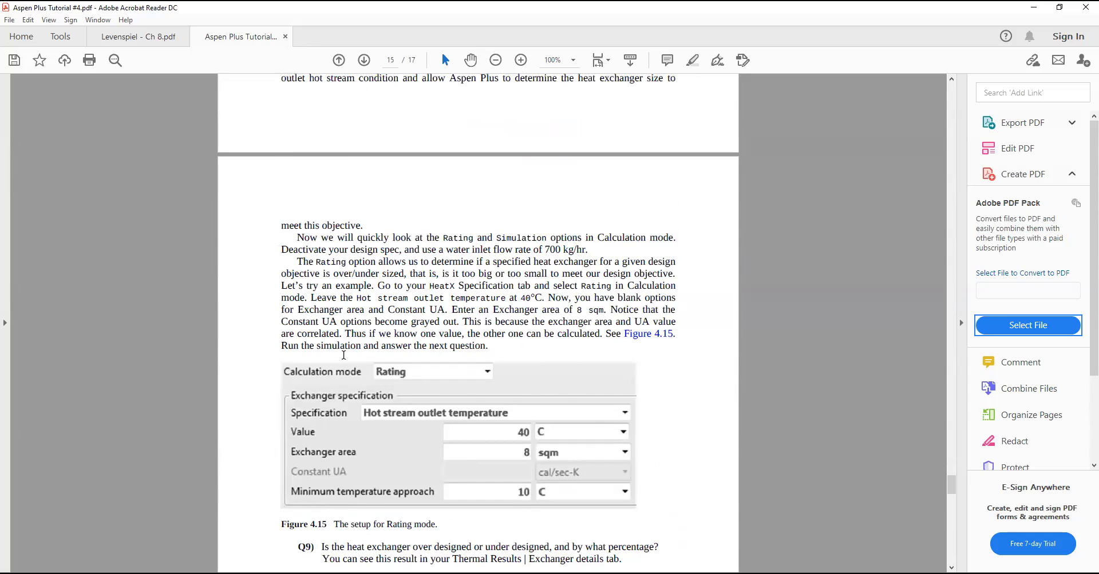
{"action": "scroll", "coordinate": [309, 263], "scroll_direction": "up", "scroll_amount": 3}
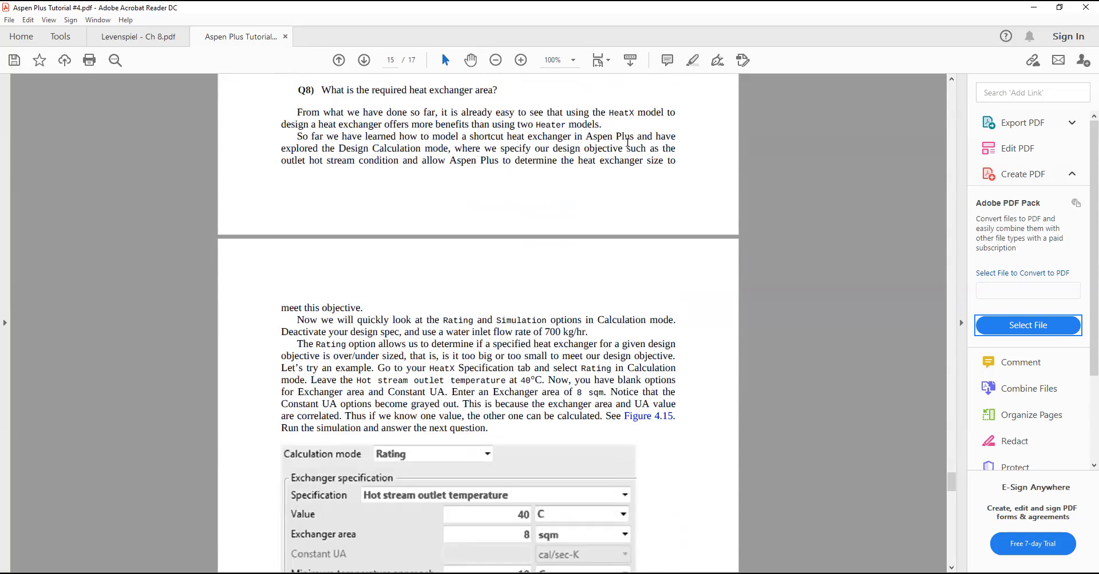
{"action": "scroll", "coordinate": [297, 343], "scroll_direction": "down", "scroll_amount": 4}
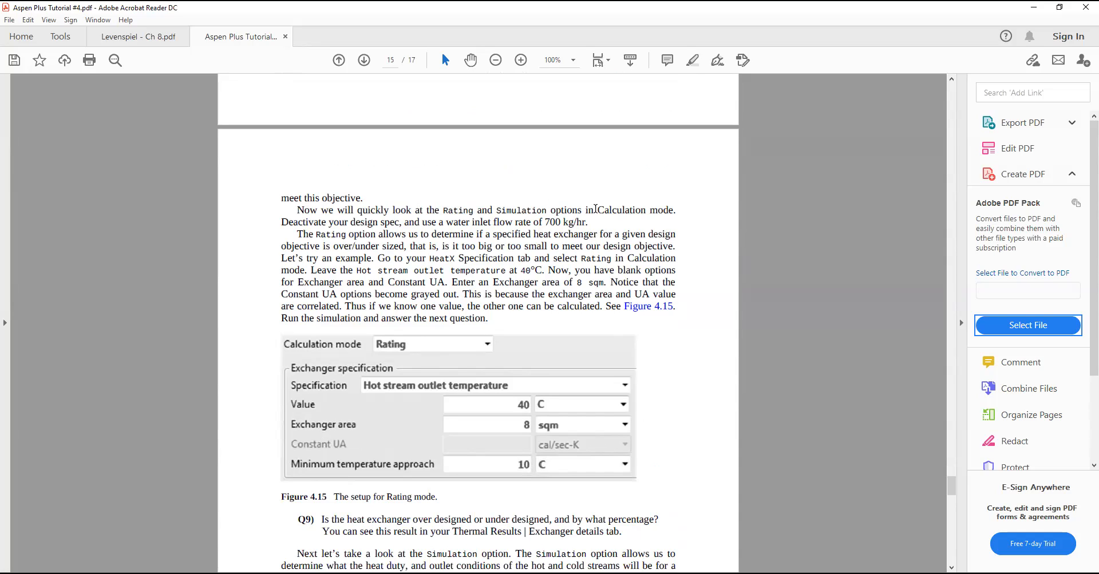
Highlight the instructions on deactivating the design spec, using 700 kg/hr water, selecting Rating mode and leaving the hot outlet at 40°C.
{"action": "left_click_drag", "start_coordinate": [280, 222], "coordinate": [593, 224]}
{"action": "left_click", "coordinate": [693, 59]}
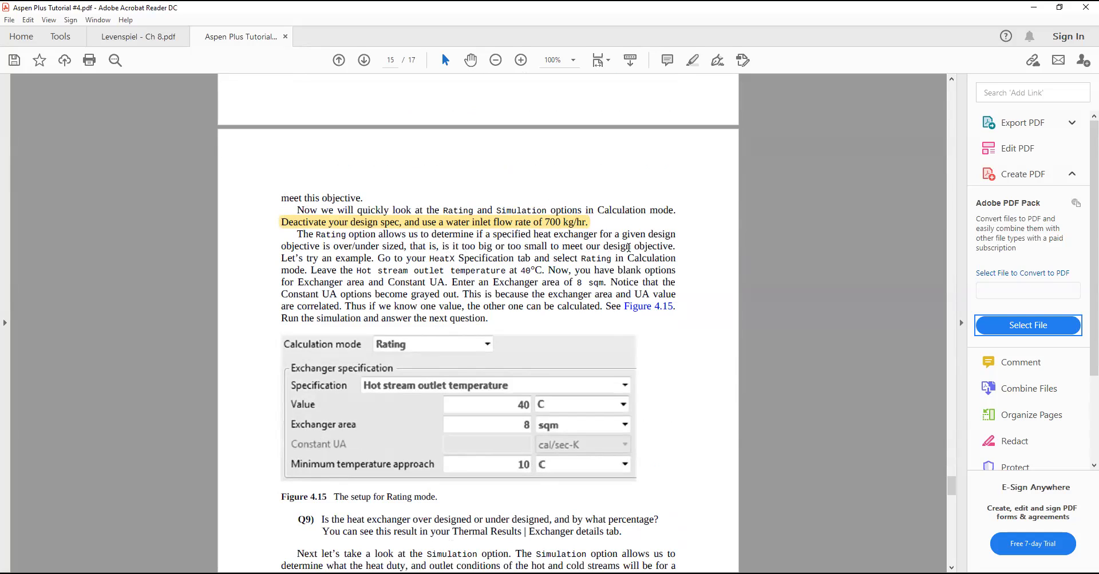
{"action": "left_click_drag", "start_coordinate": [383, 258], "coordinate": [306, 270]}
{"action": "left_click", "coordinate": [695, 63]}
{"action": "left_click_drag", "start_coordinate": [311, 271], "coordinate": [543, 271]}
{"action": "left_click", "coordinate": [696, 60]}
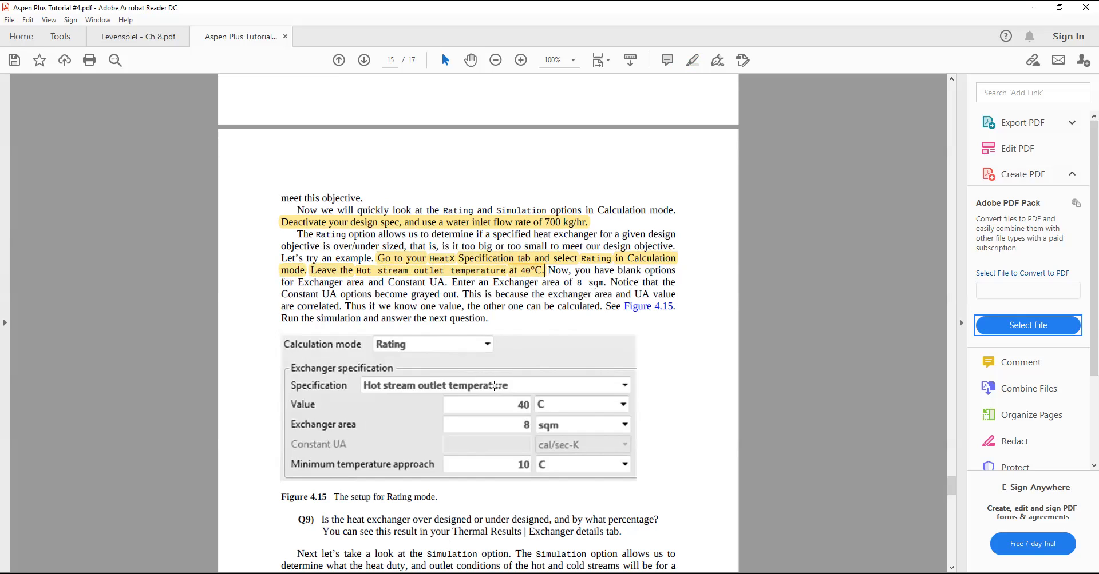
{"action": "scroll", "coordinate": [553, 420], "scroll_direction": "down", "scroll_amount": 3}
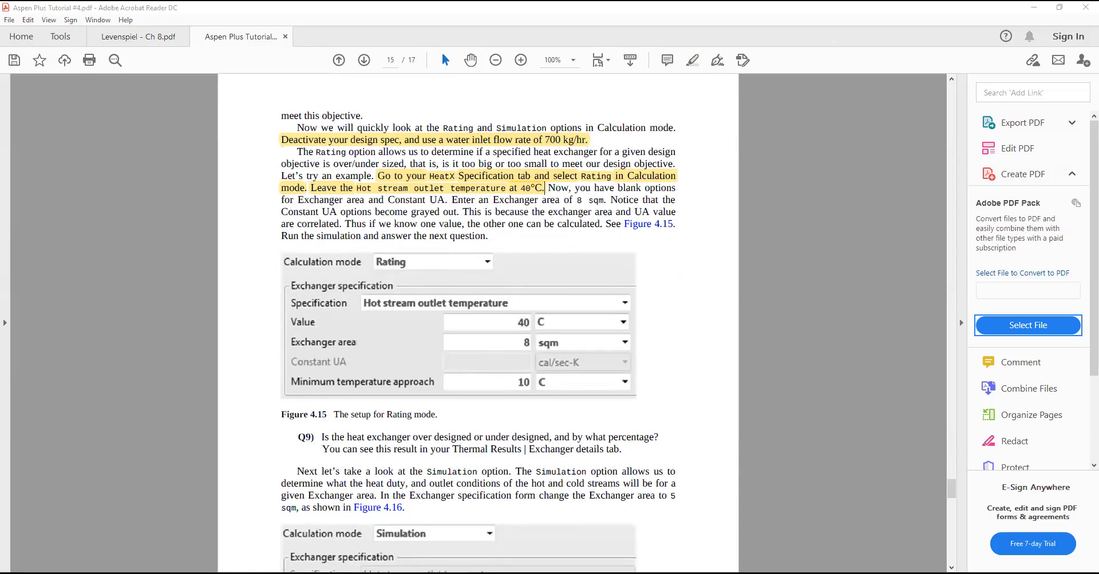
Switch back to Aspen Plus and deactivate the design specs DS-1 and DS-2.
{"action": "key", "text": "alt+Tab"}
{"action": "key", "text": "alt+Tab"}
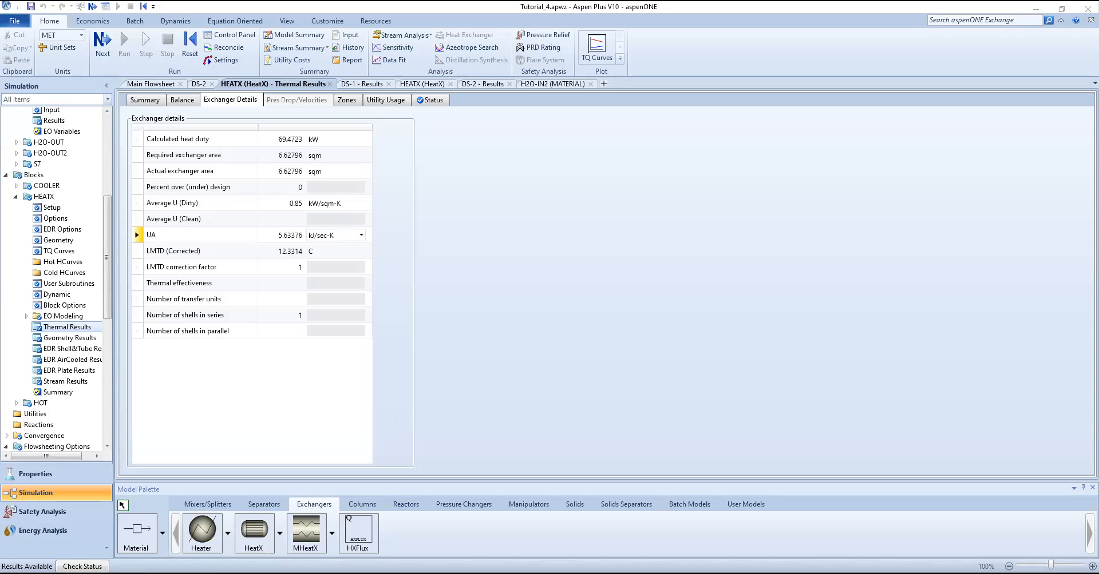
{"action": "left_click", "coordinate": [162, 434]}
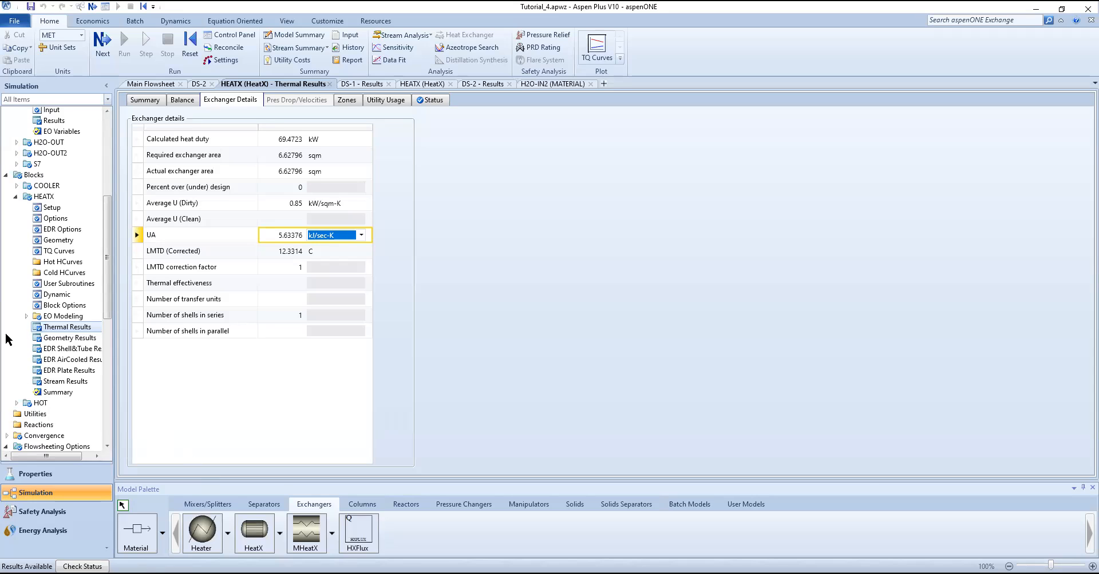
{"action": "scroll", "coordinate": [56, 378], "scroll_direction": "down", "scroll_amount": 8}
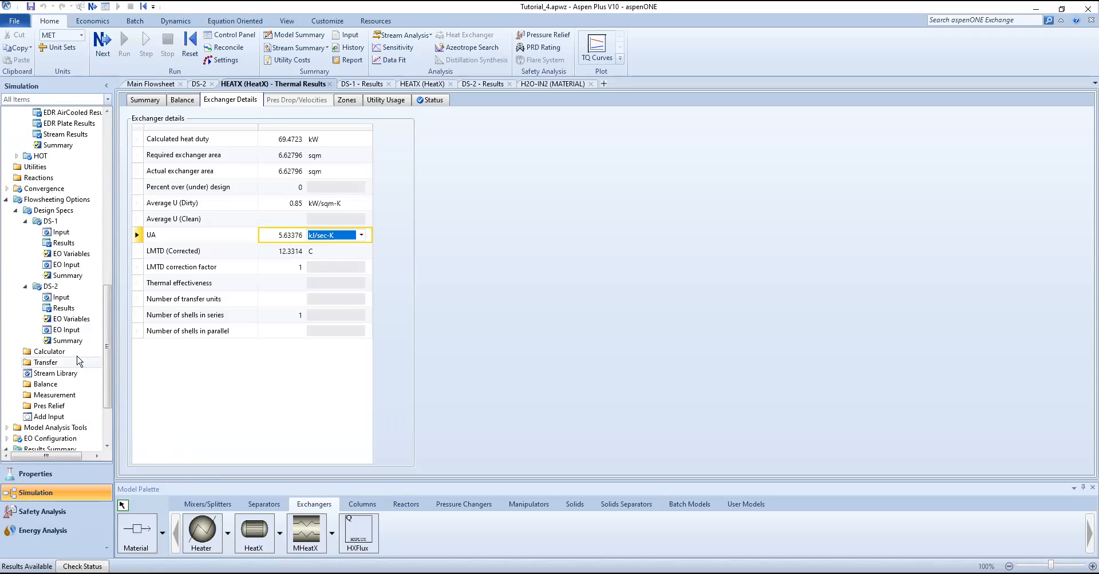
{"action": "left_click", "coordinate": [25, 286]}
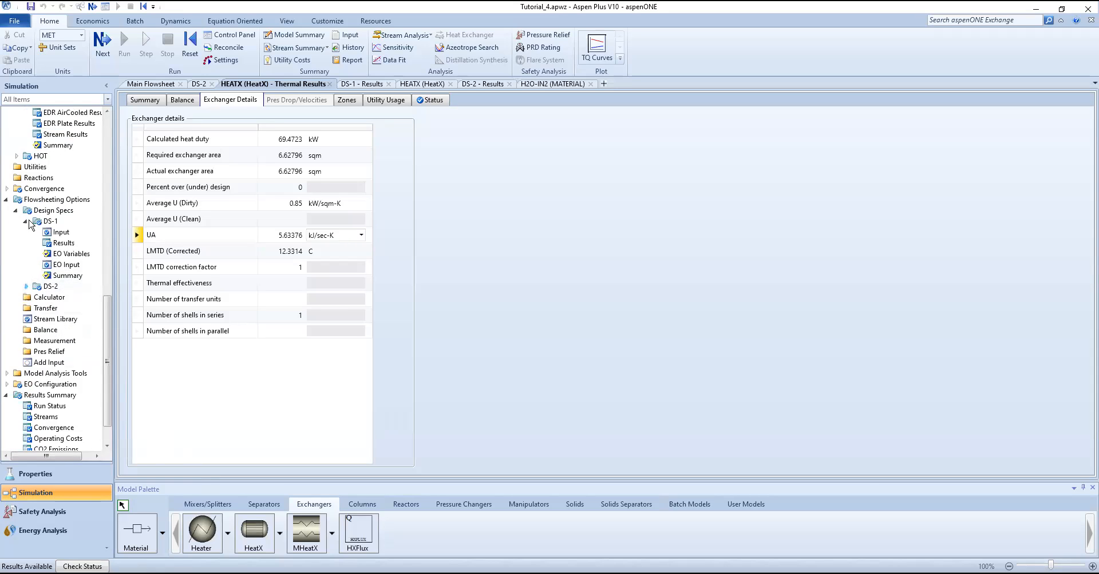
{"action": "left_click", "coordinate": [25, 222]}
{"action": "right_click", "coordinate": [49, 241]}
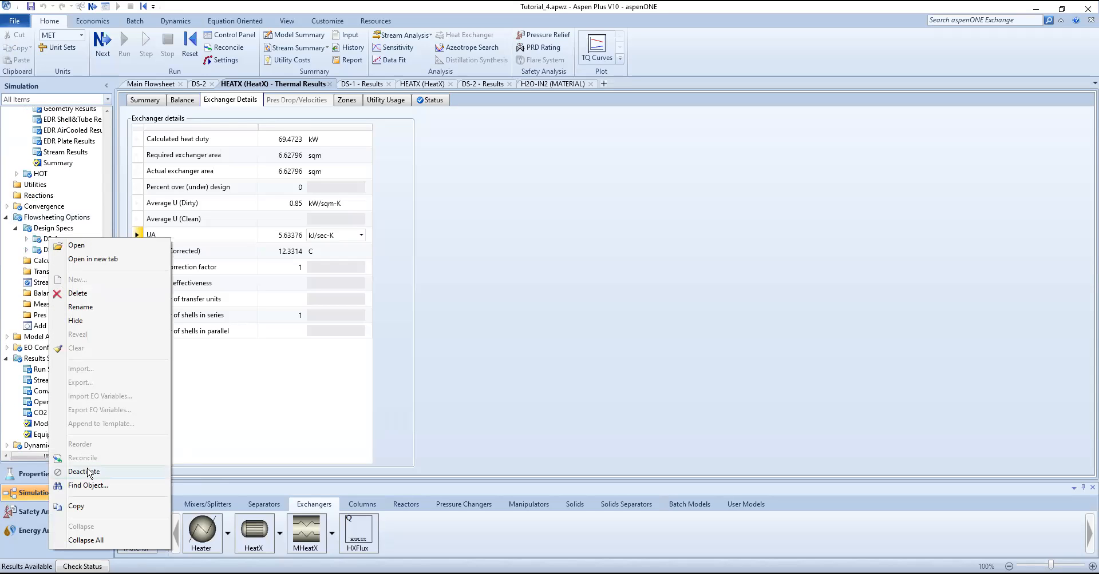
{"action": "left_click", "coordinate": [83, 472]}
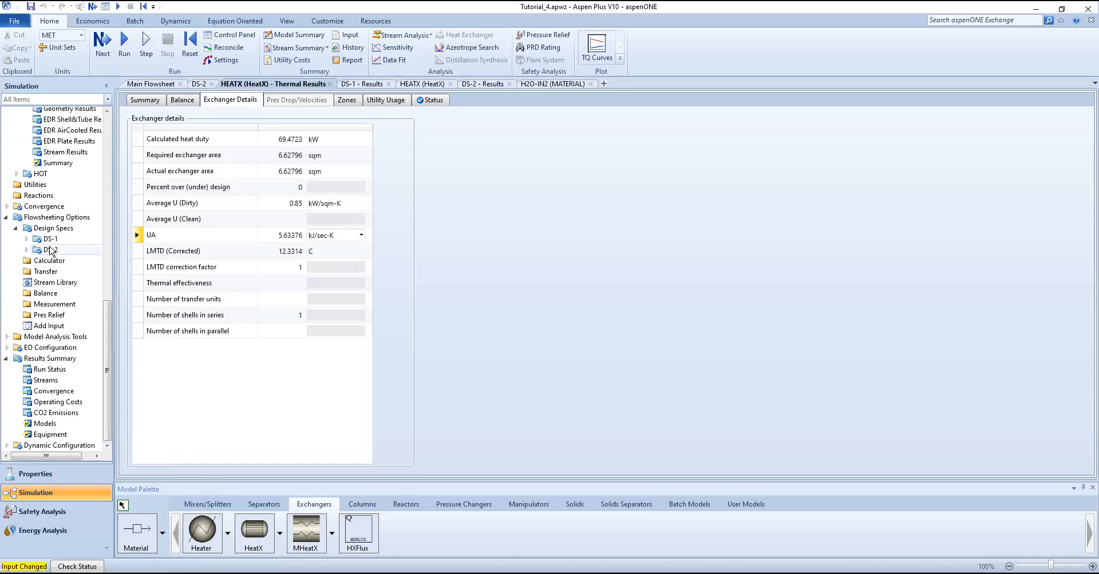
{"action": "right_click", "coordinate": [49, 250]}
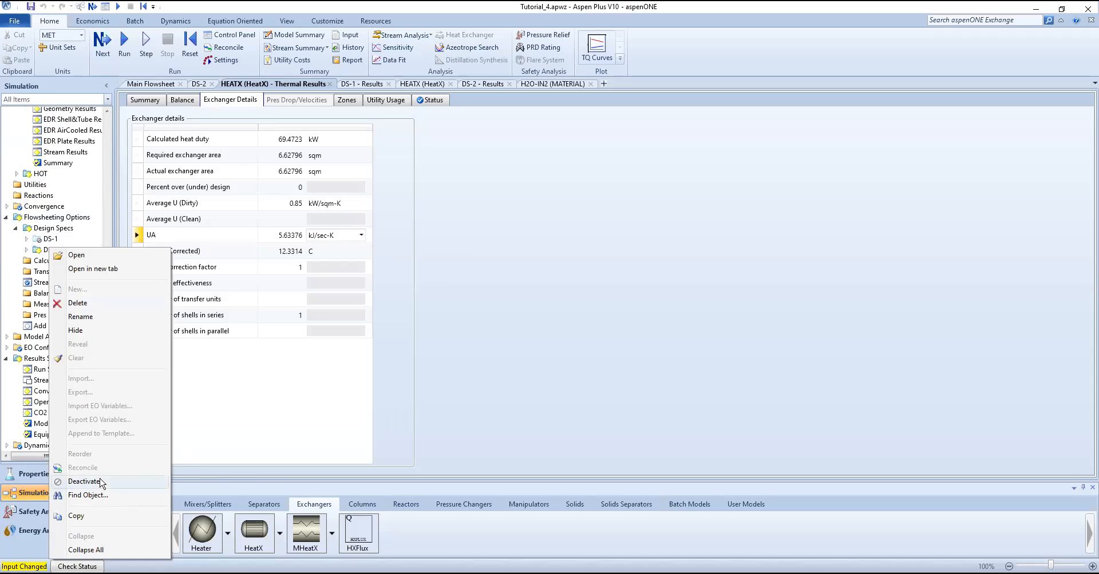
{"action": "left_click", "coordinate": [101, 483]}
Close the open result and input forms, leaving only the main flowsheet open.
{"action": "left_click", "coordinate": [450, 83]}
{"action": "left_click", "coordinate": [445, 84]}
{"action": "middle_click", "coordinate": [423, 86]}
{"action": "middle_click", "coordinate": [375, 87]}
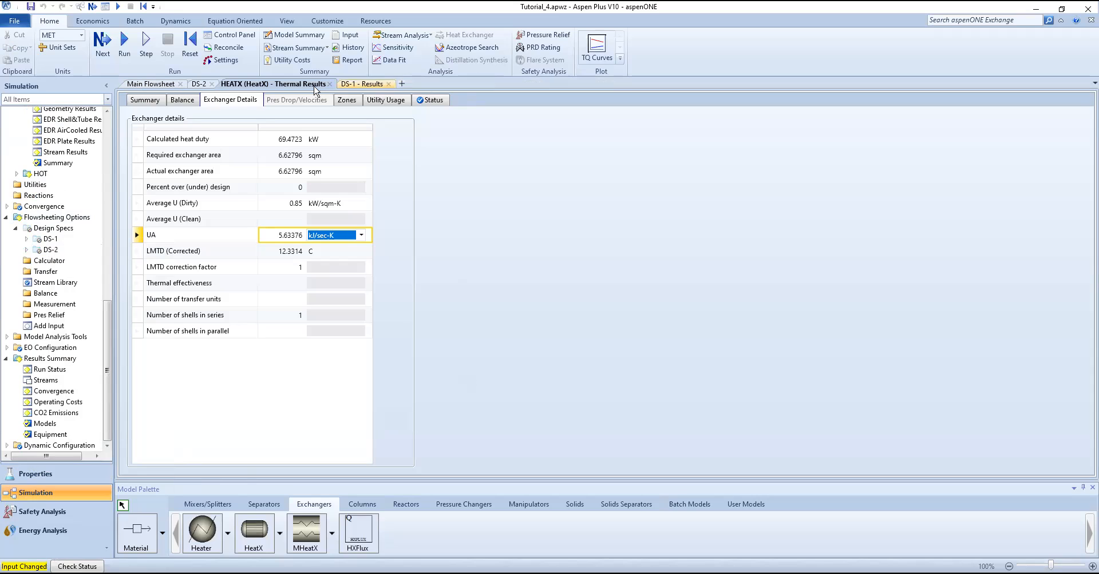
{"action": "left_click", "coordinate": [209, 84]}
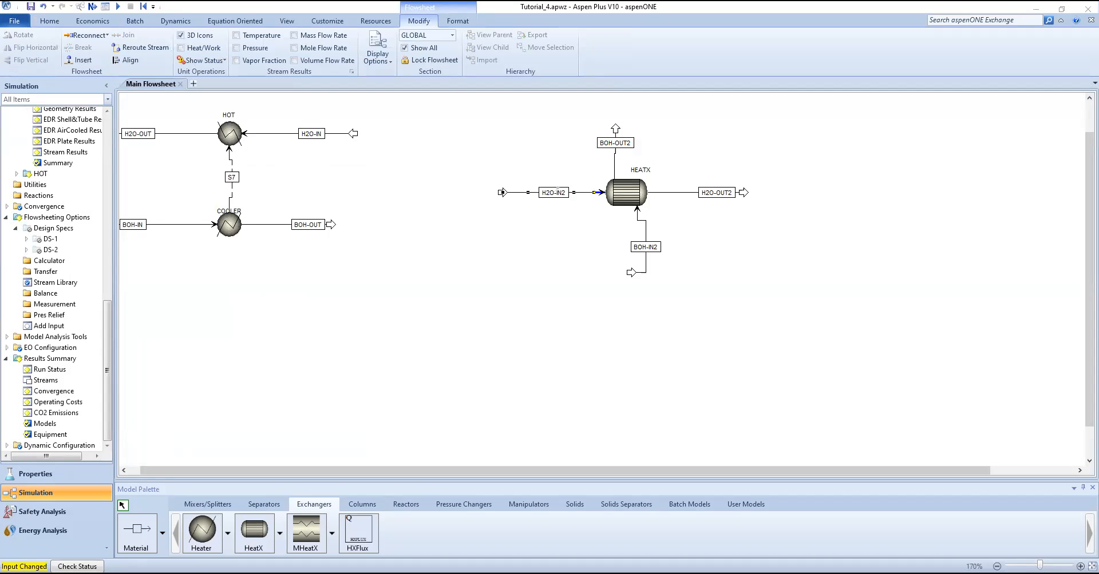
Set the total flow rate of stream H2O-IN2 to 700 kg/hr and close its form.
{"action": "double_click", "coordinate": [585, 193]}
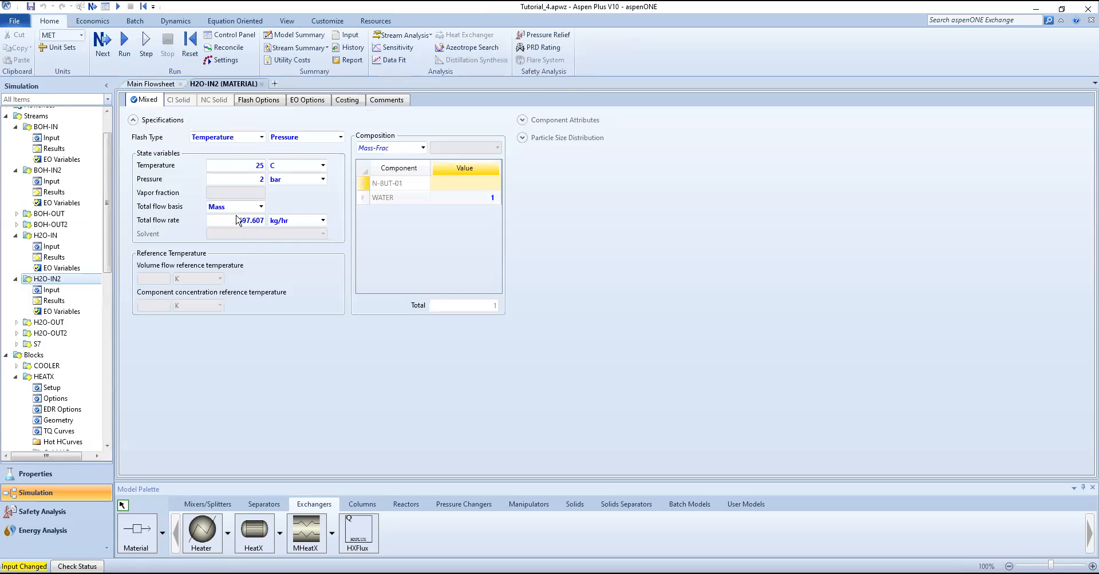
{"action": "left_click", "coordinate": [246, 222]}
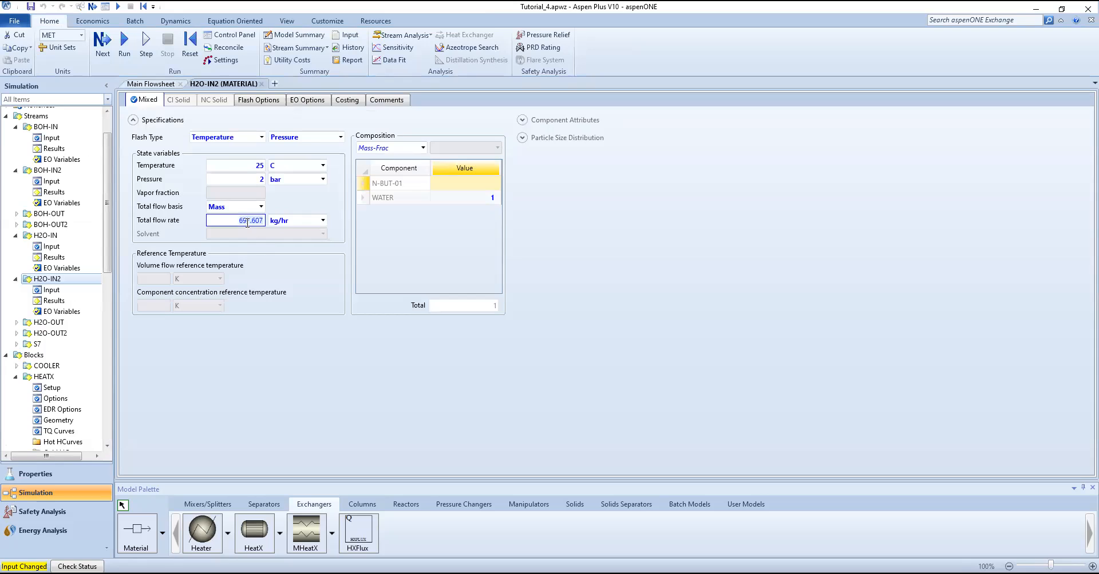
{"action": "type", "text": "700"}
{"action": "key", "text": "alt+Tab"}
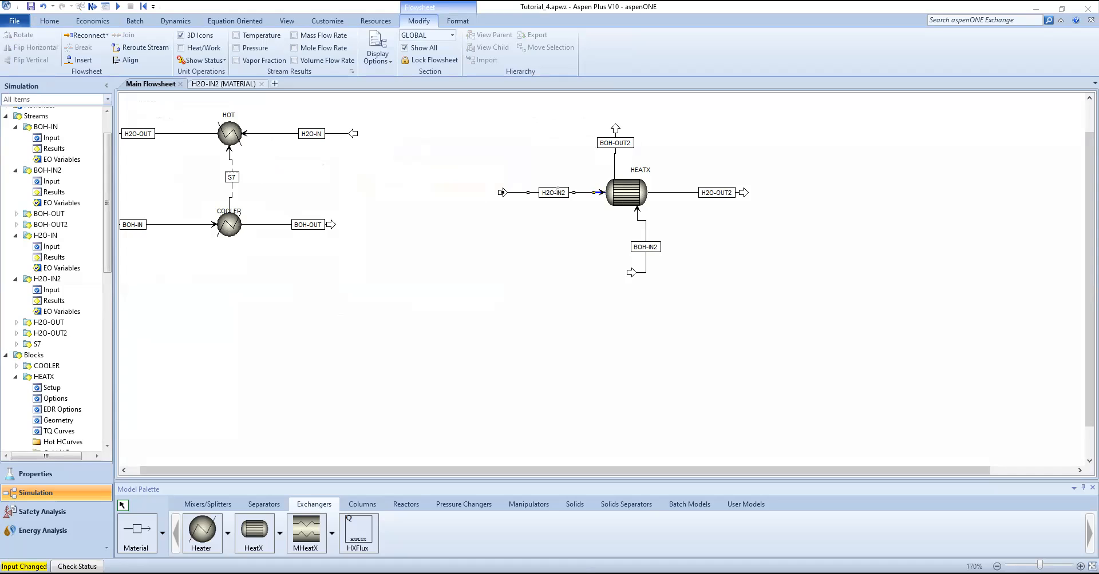
{"action": "left_click", "coordinate": [261, 84]}
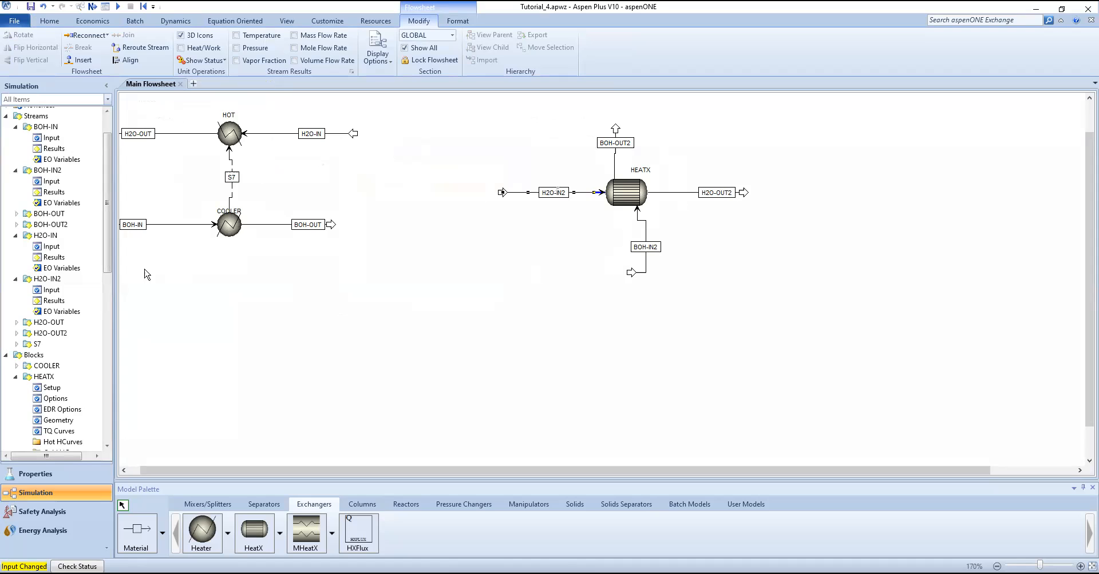
Set HEATX's calculation mode to Rating with an exchanger area of 8 sqm.
{"action": "scroll", "coordinate": [63, 389], "scroll_direction": "down", "scroll_amount": 3}
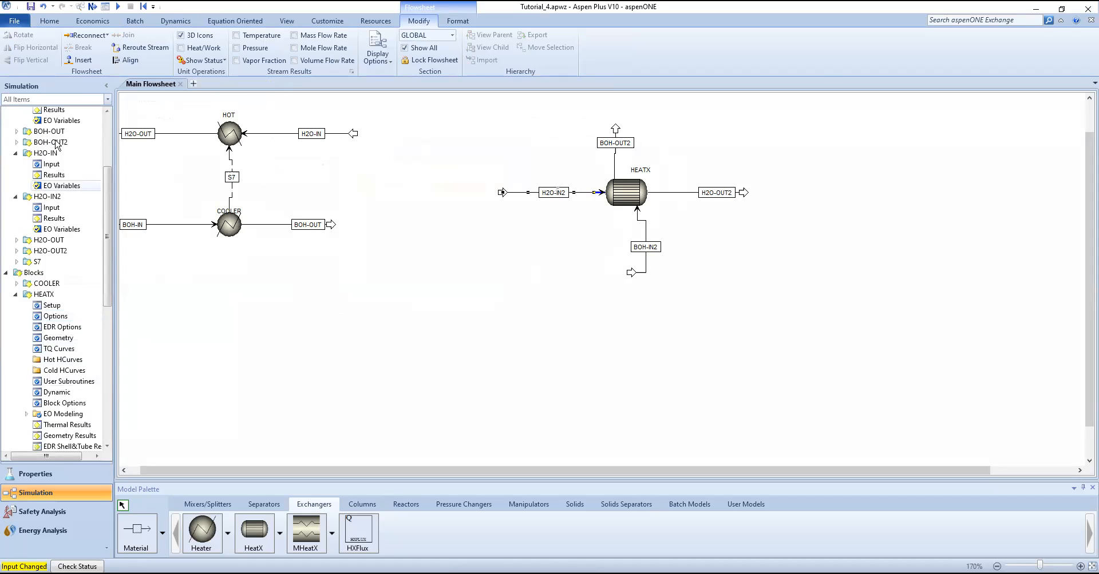
{"action": "scroll", "coordinate": [64, 395], "scroll_direction": "down", "scroll_amount": 2}
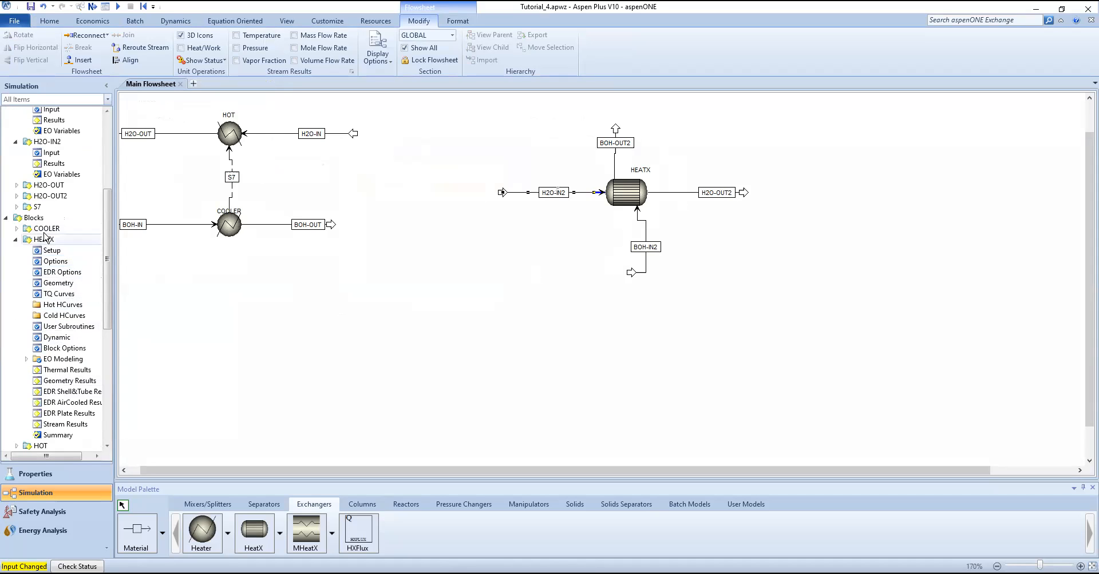
{"action": "left_click", "coordinate": [39, 248]}
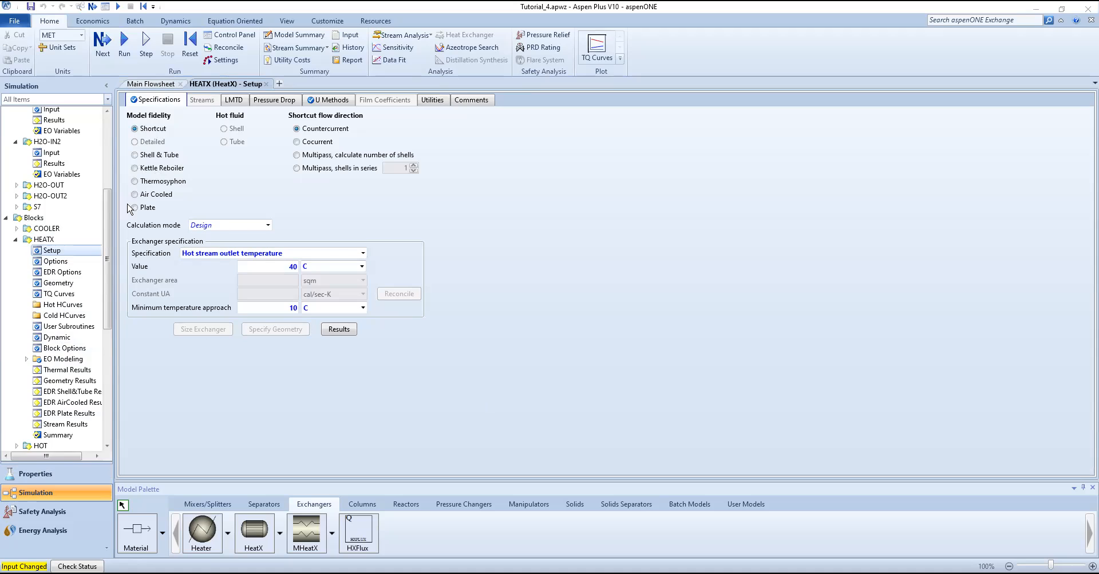
{"action": "left_click", "coordinate": [267, 226]}
{"action": "left_click", "coordinate": [229, 241]}
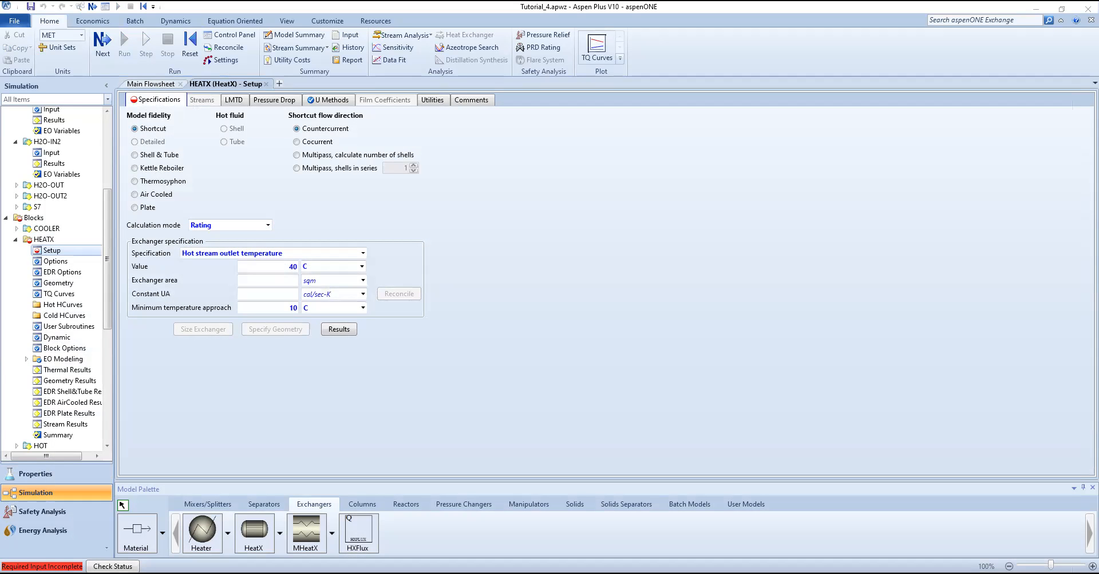
{"action": "left_click", "coordinate": [237, 241]}
{"action": "left_click", "coordinate": [276, 285]}
{"action": "left_click", "coordinate": [275, 285]}
{"action": "type", "text": "8"}
{"action": "key", "text": "Return"}
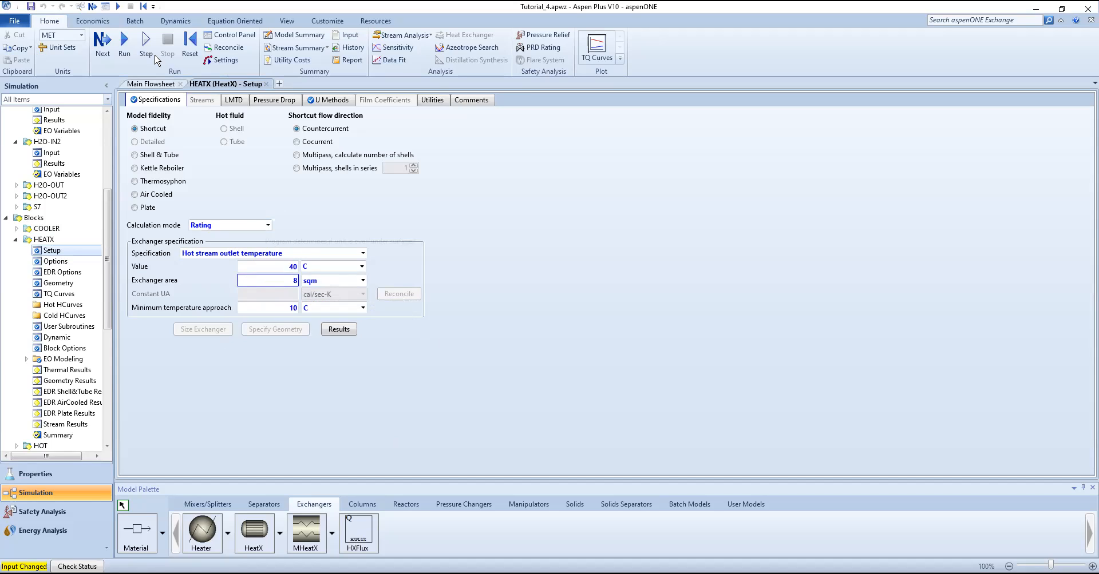
Run the simulation and open the exchanger details in HEATX's thermal results to check the percent over or under design.
{"action": "left_click", "coordinate": [123, 45]}
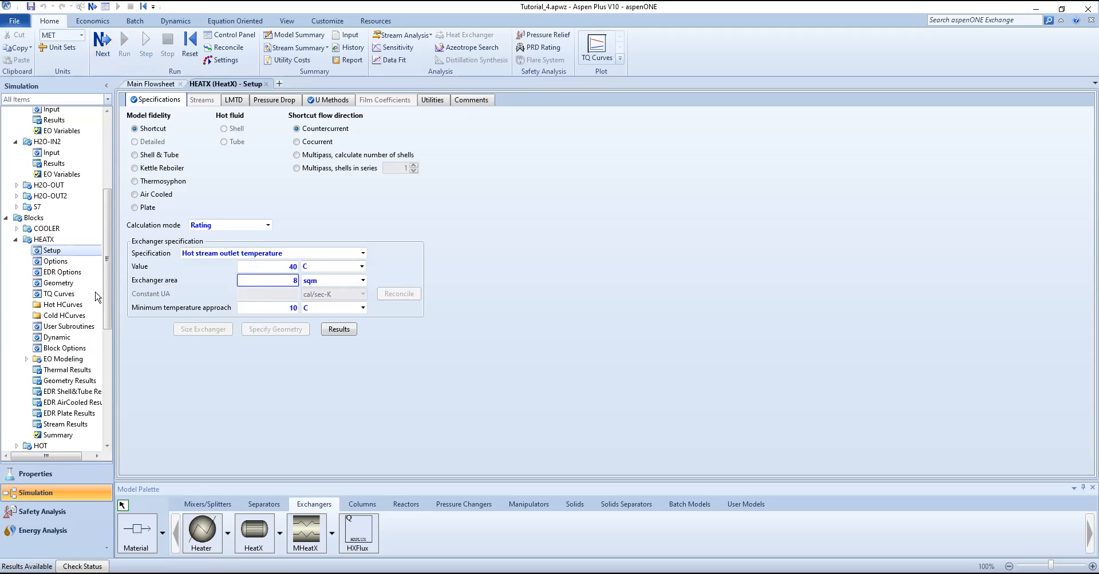
{"action": "scroll", "coordinate": [66, 286], "scroll_direction": "down", "scroll_amount": 1}
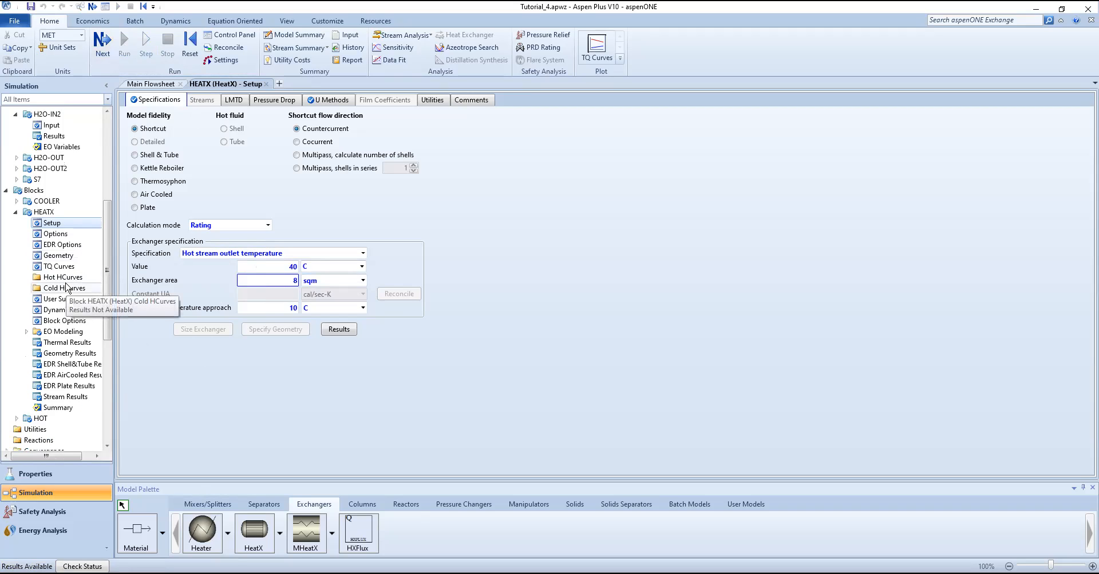
{"action": "left_click", "coordinate": [65, 344]}
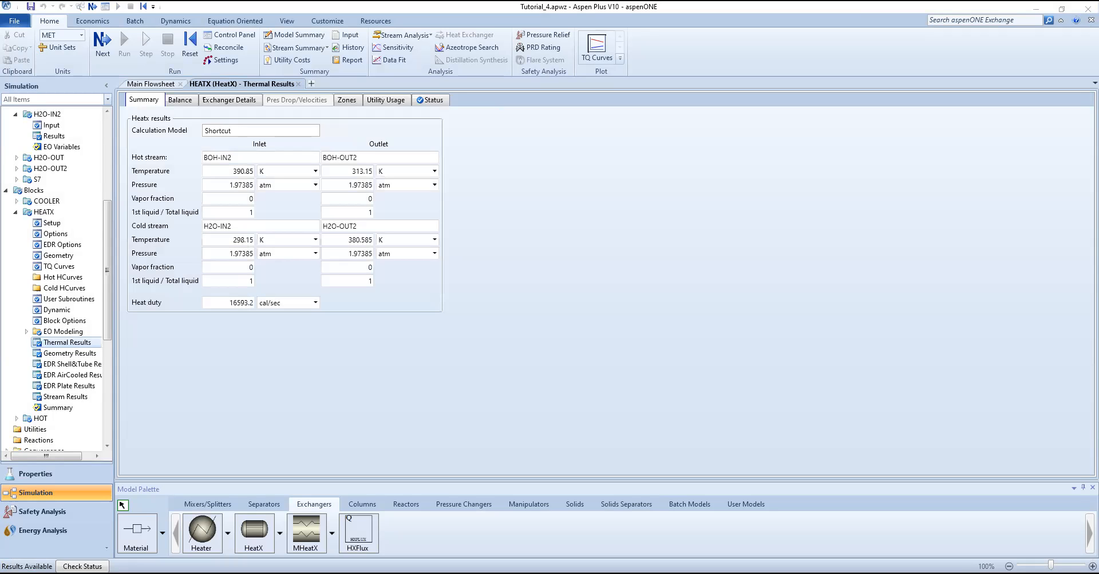
{"action": "left_click", "coordinate": [245, 102]}
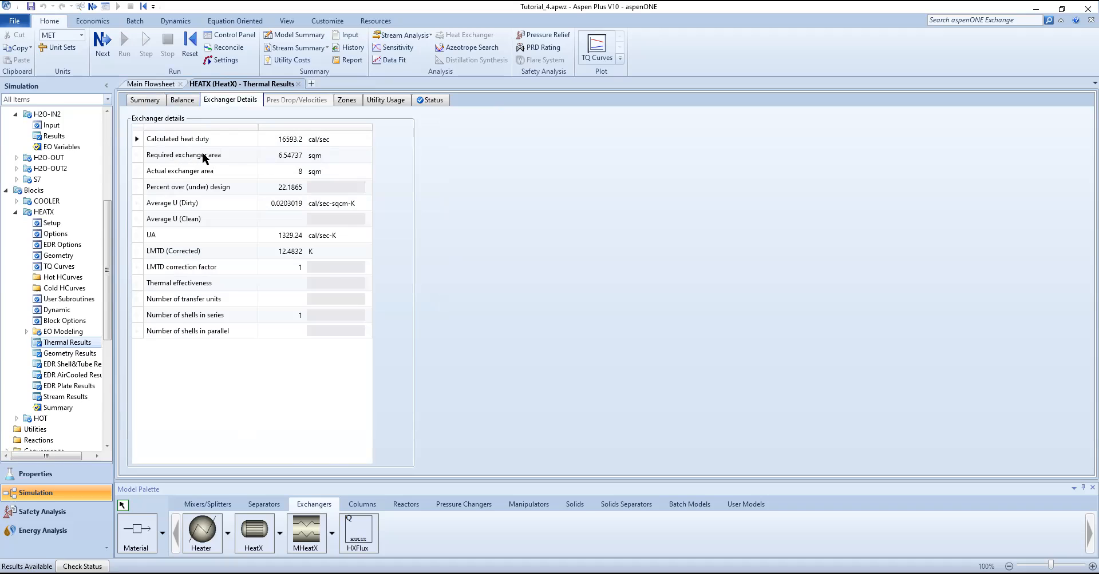
{"action": "left_click", "coordinate": [335, 573]}
{"action": "left_click", "coordinate": [332, 143]}
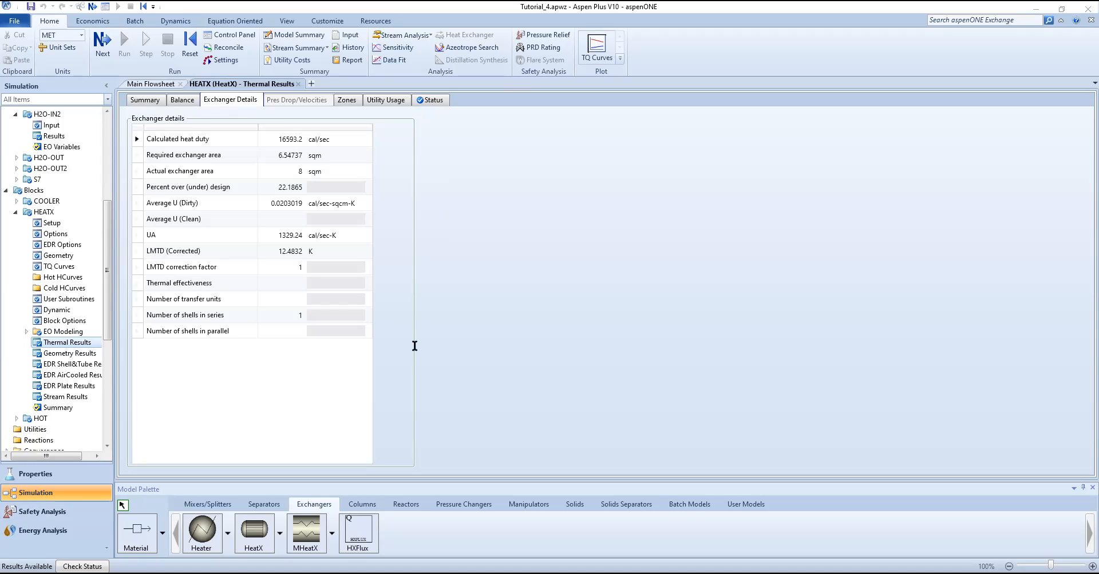
Switch to the tutorial PDF and read the Simulation mode instructions and the example setup in Figure 4.16.
{"action": "key", "text": "alt+Tab"}
{"action": "left_click_drag", "start_coordinate": [281, 181], "coordinate": [385, 193]}
{"action": "left_click", "coordinate": [404, 196]}
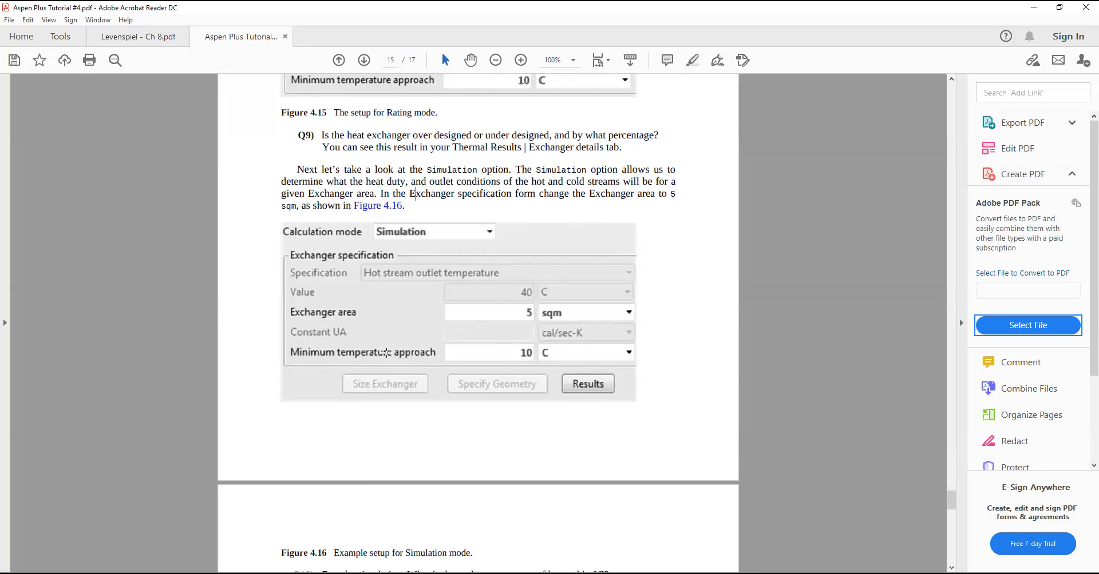
{"action": "scroll", "coordinate": [366, 332], "scroll_direction": "down", "scroll_amount": 5}
{"action": "scroll", "coordinate": [361, 354], "scroll_direction": "up", "scroll_amount": 5}
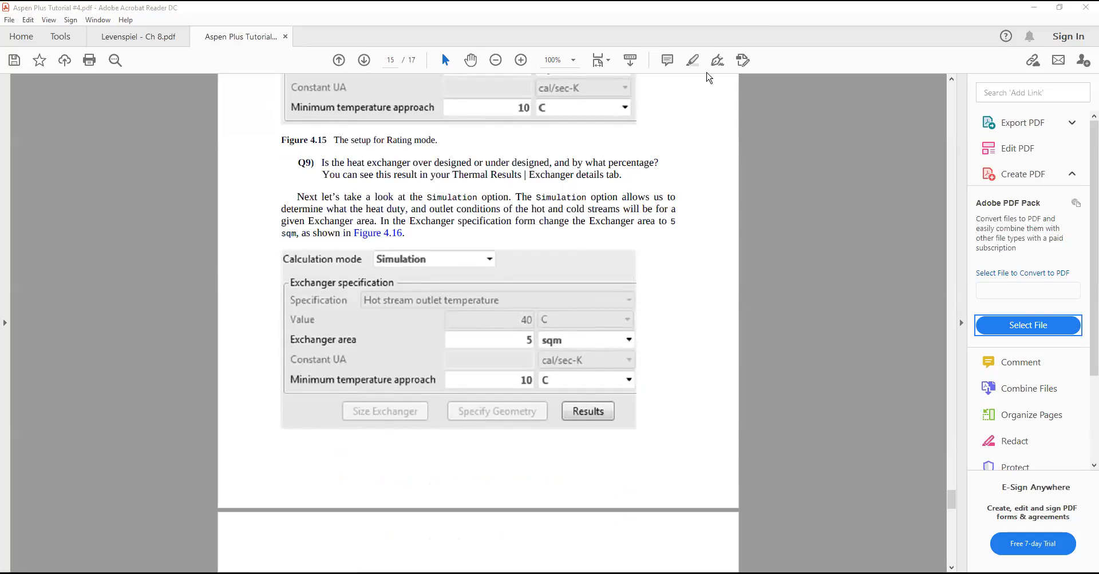
Return to Aspen Plus and set HEATX's calculation mode to Simulation with an exchanger area of 5 sqm.
{"action": "key", "text": "alt+Tab"}
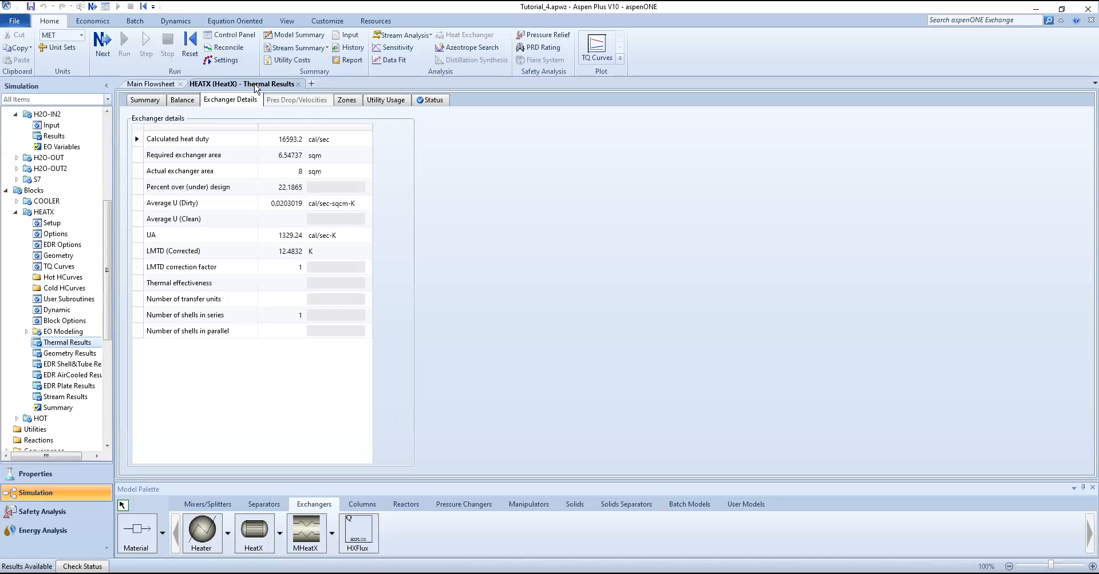
{"action": "middle_click", "coordinate": [280, 91]}
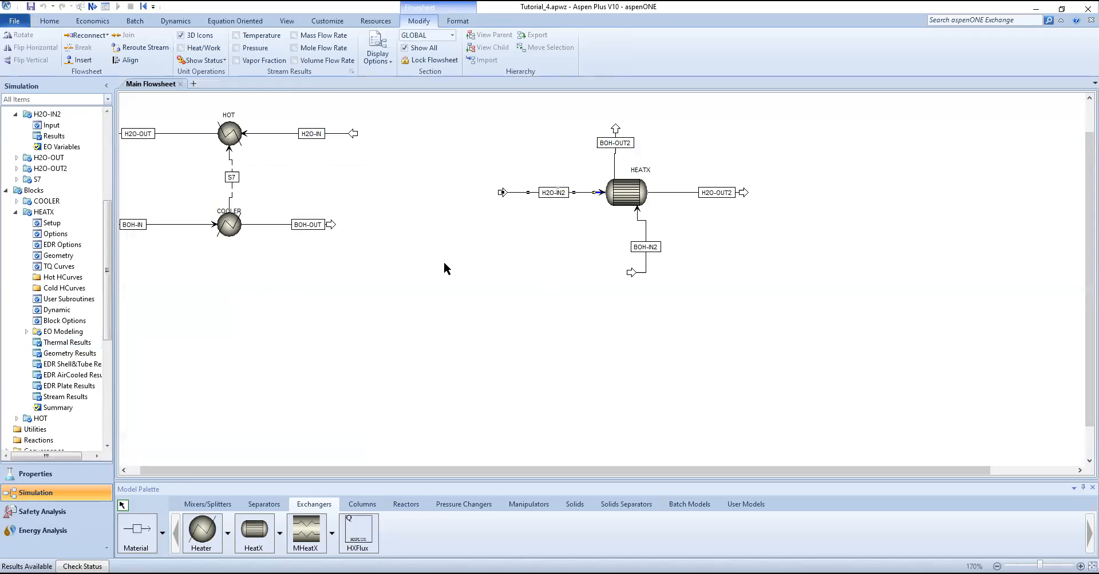
{"action": "left_click", "coordinate": [613, 187]}
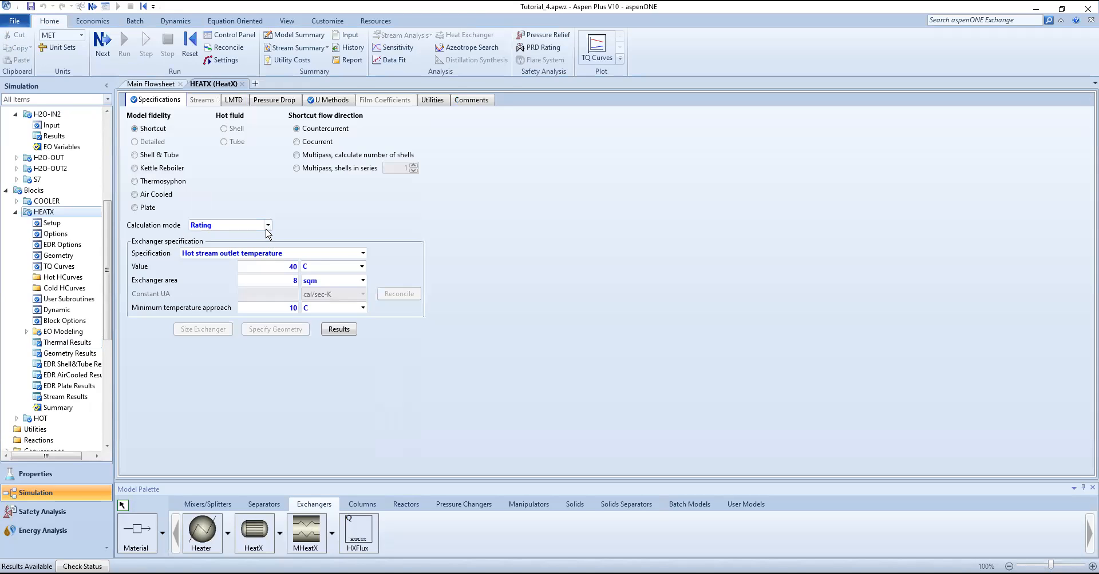
{"action": "left_click", "coordinate": [267, 226]}
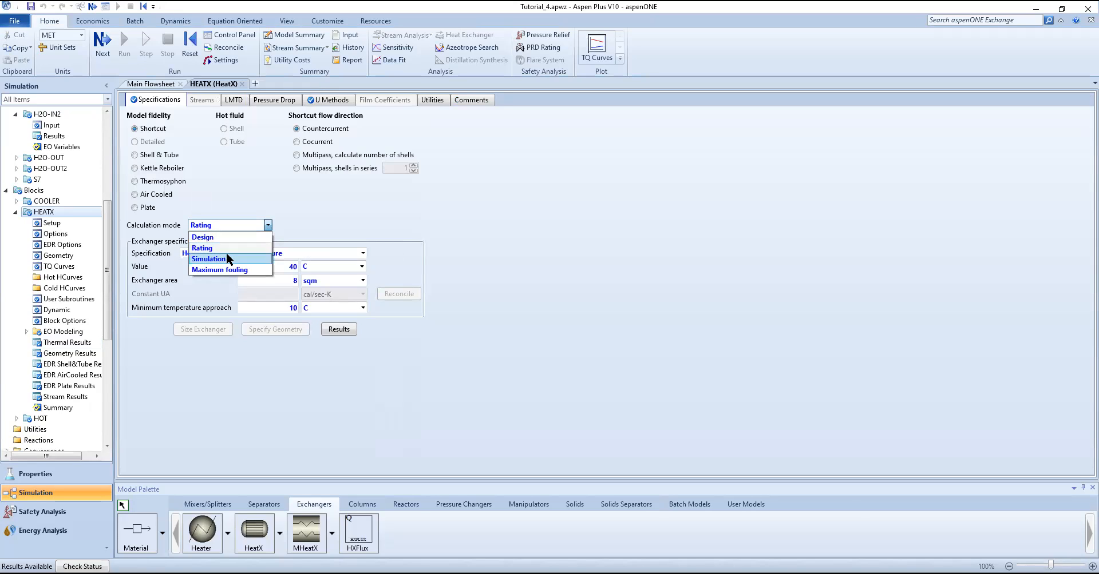
{"action": "left_click", "coordinate": [228, 259]}
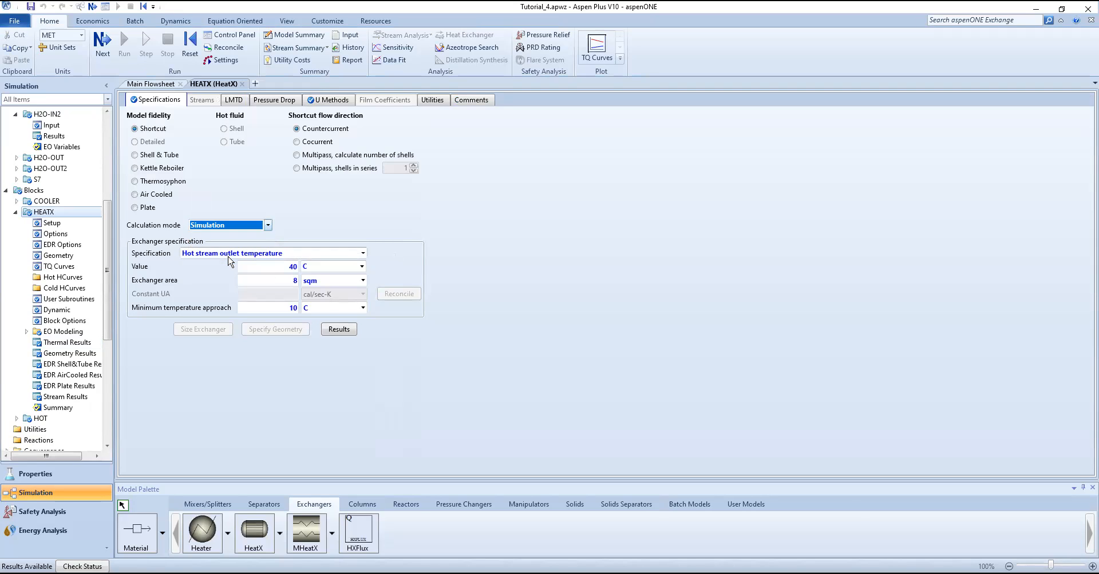
{"action": "left_click", "coordinate": [276, 279]}
{"action": "type", "text": "5"}
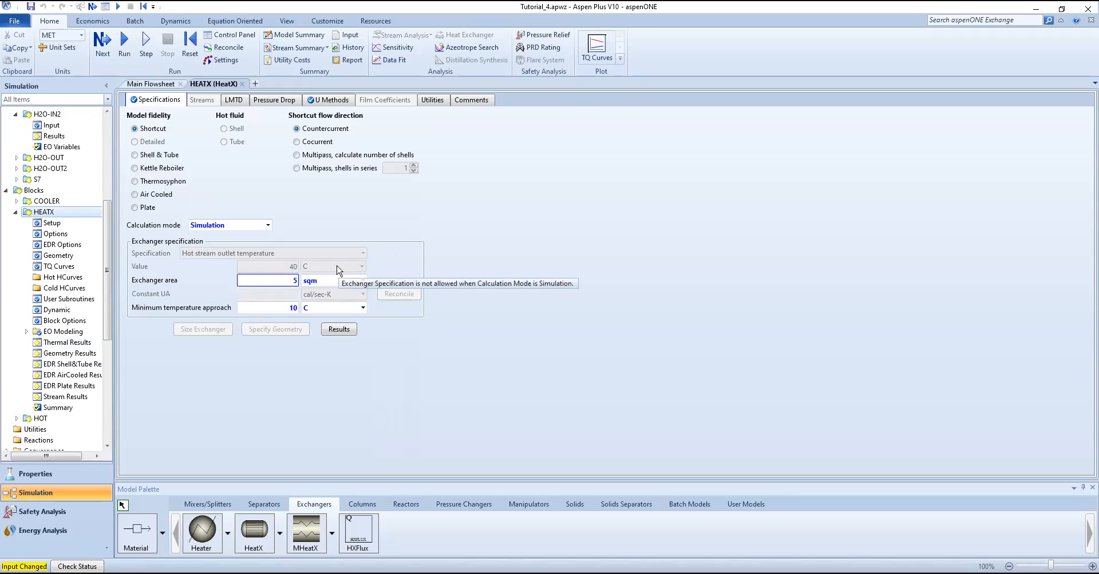
Run the simulation and open HEATX's stream results, consulting question Q10 in the tutorial PDF.
{"action": "left_click", "coordinate": [123, 56]}
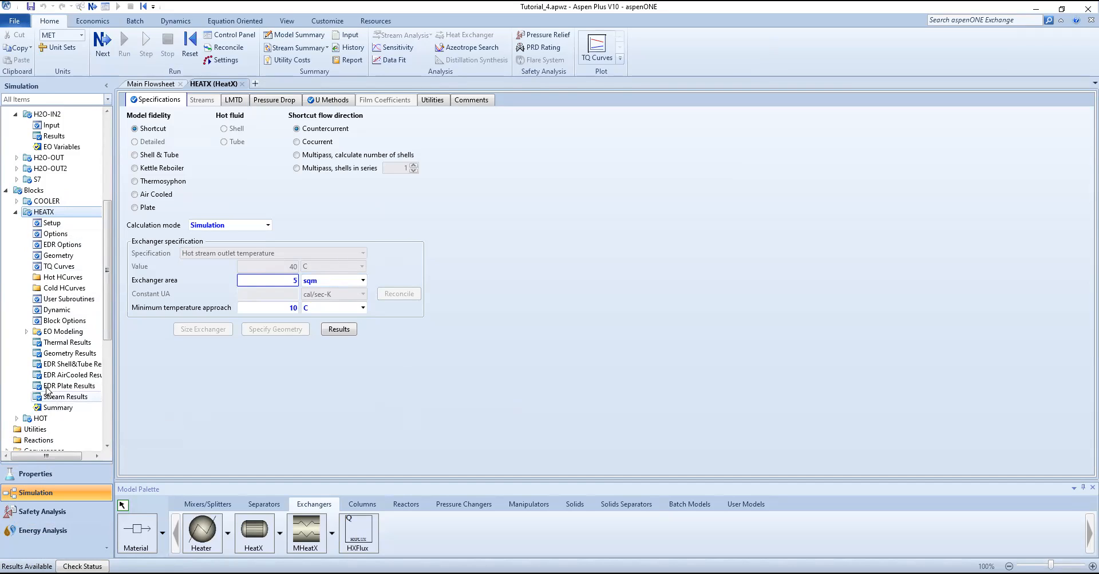
{"action": "key", "text": "alt+Tab"}
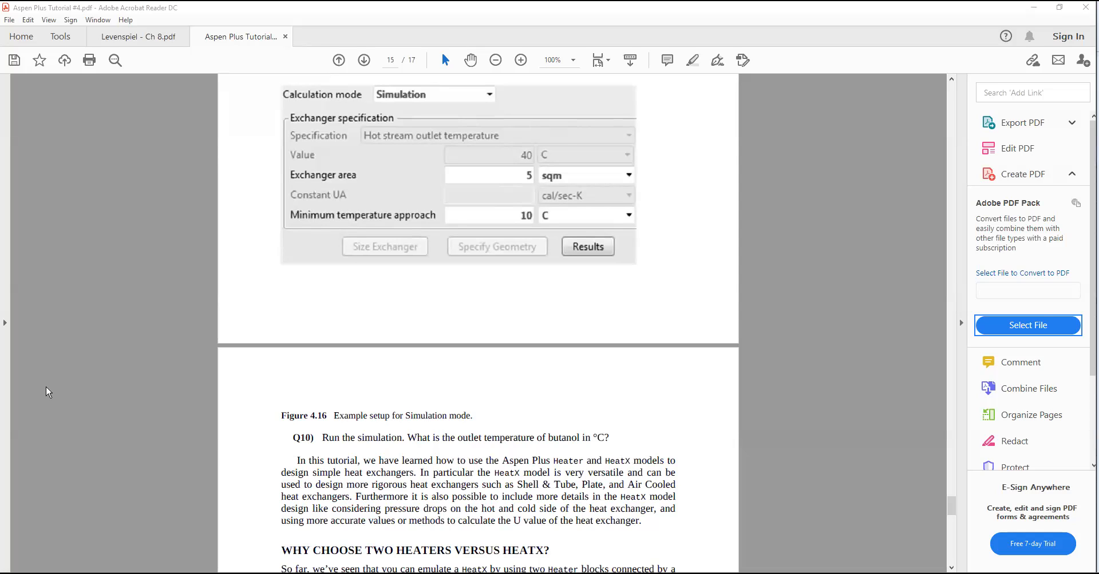
{"action": "key", "text": "alt+Tab"}
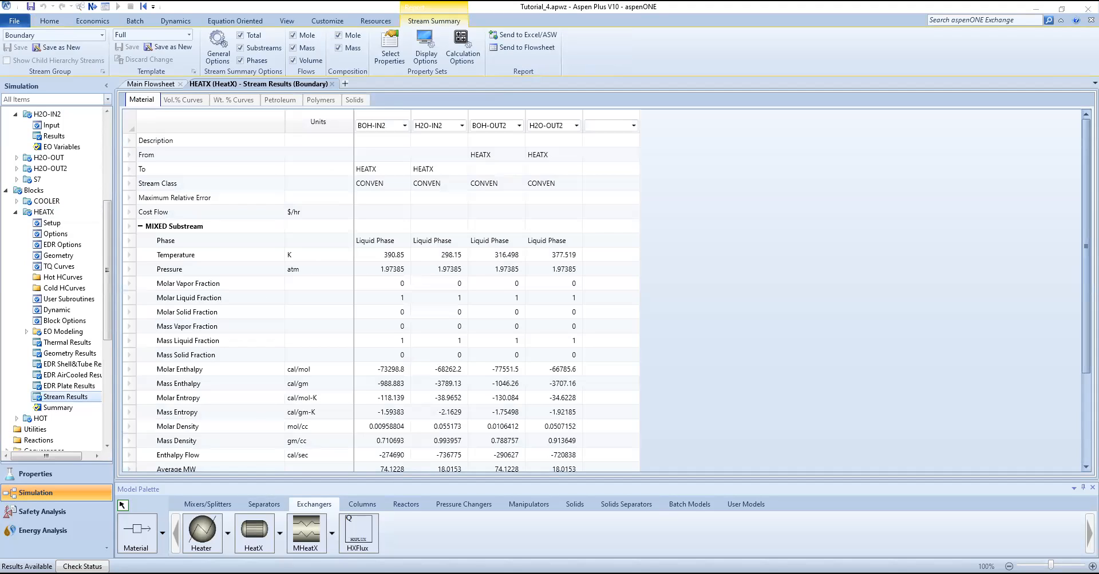
Display the stream temperatures in C to read the butanol outlet temperature of BOH-OUT2.
{"action": "left_click", "coordinate": [379, 129]}
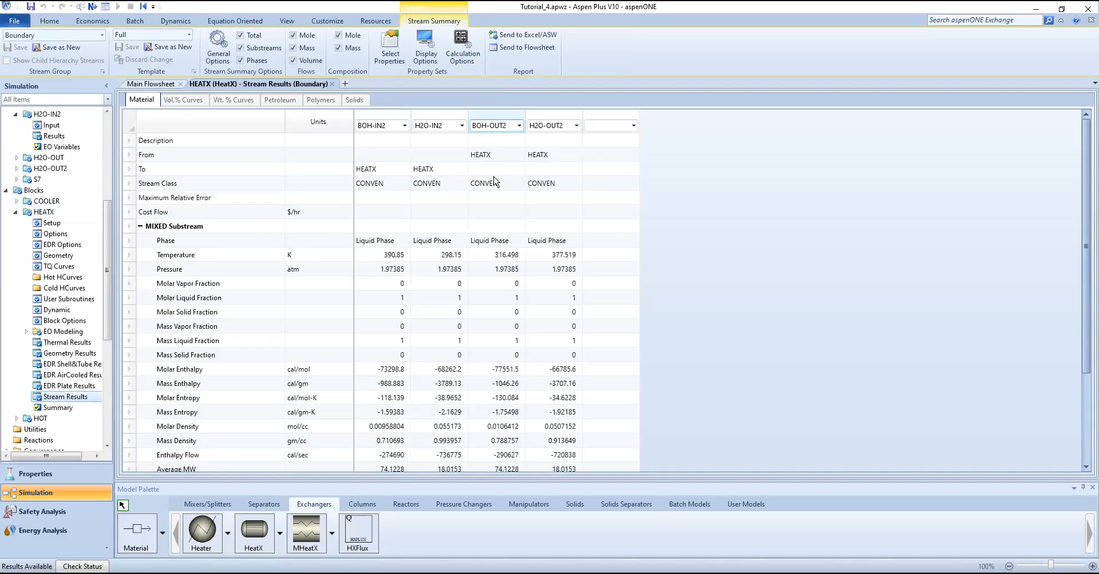
{"action": "left_click", "coordinate": [338, 255]}
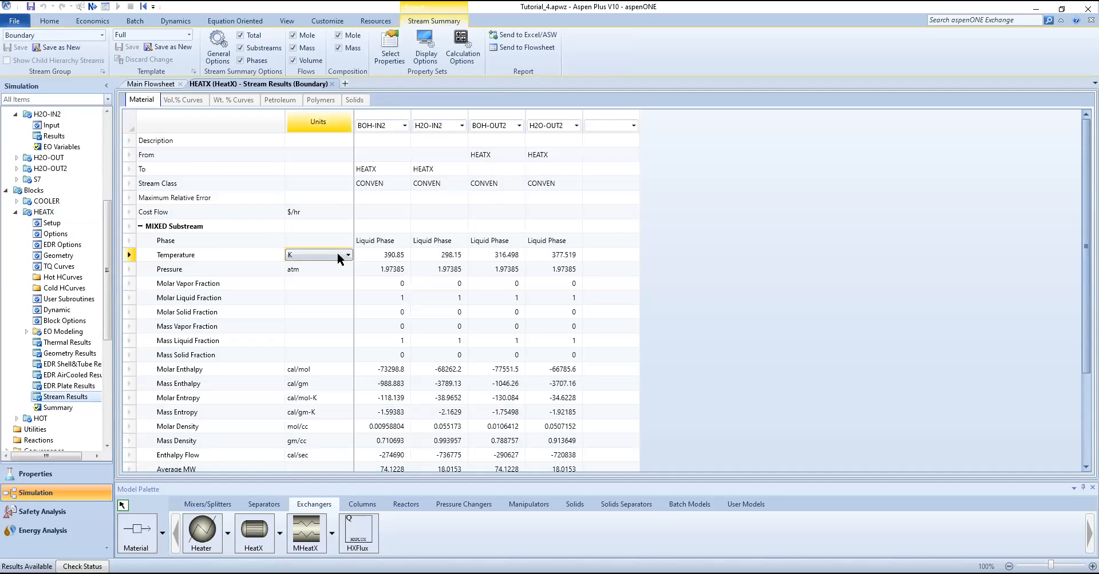
{"action": "left_click", "coordinate": [347, 259]}
{"action": "left_click", "coordinate": [335, 273]}
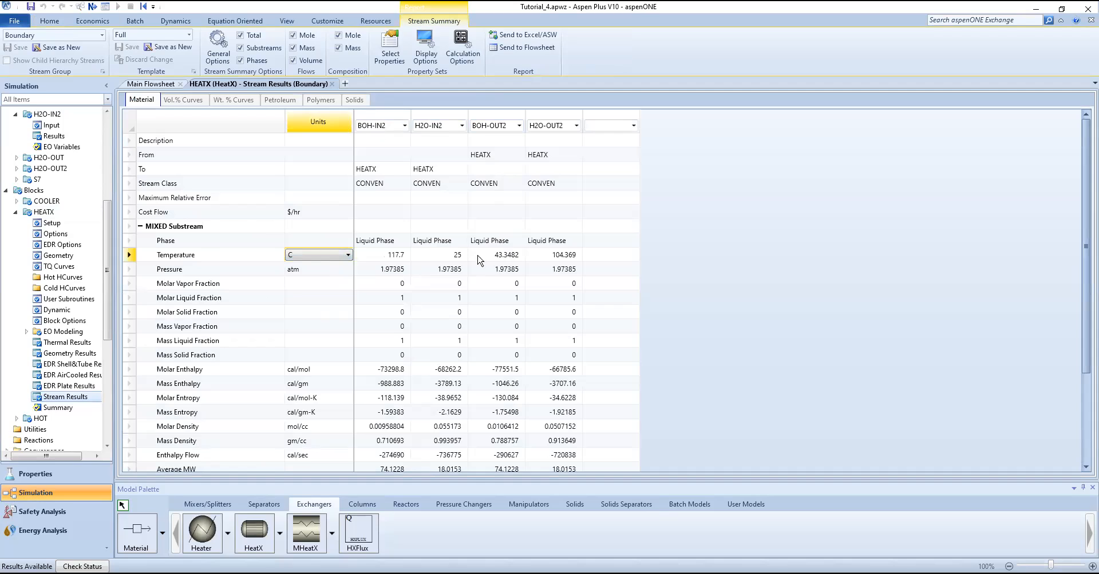